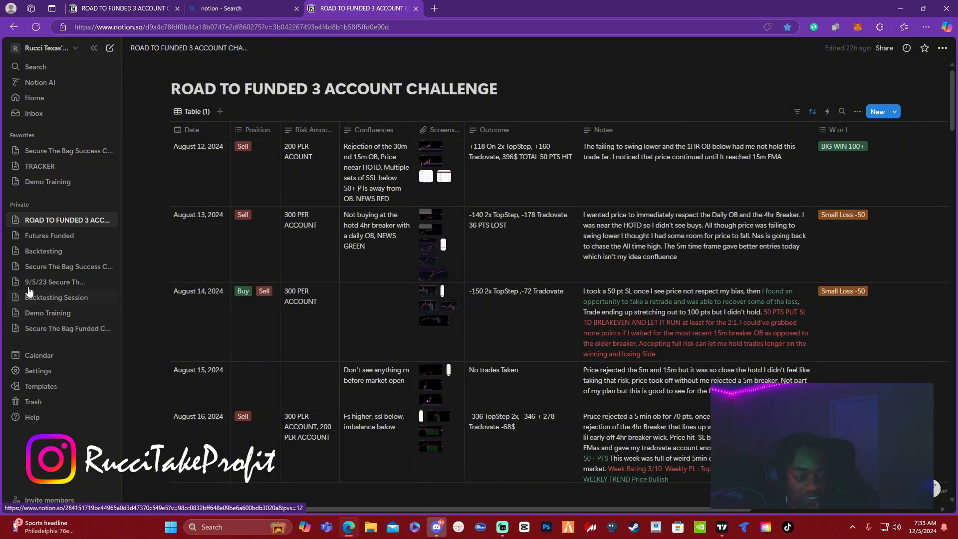
Open the Secure The Bag Funded Challenge page and view the first chart screenshot of the 6/12/23 trade
left_click(73, 328)
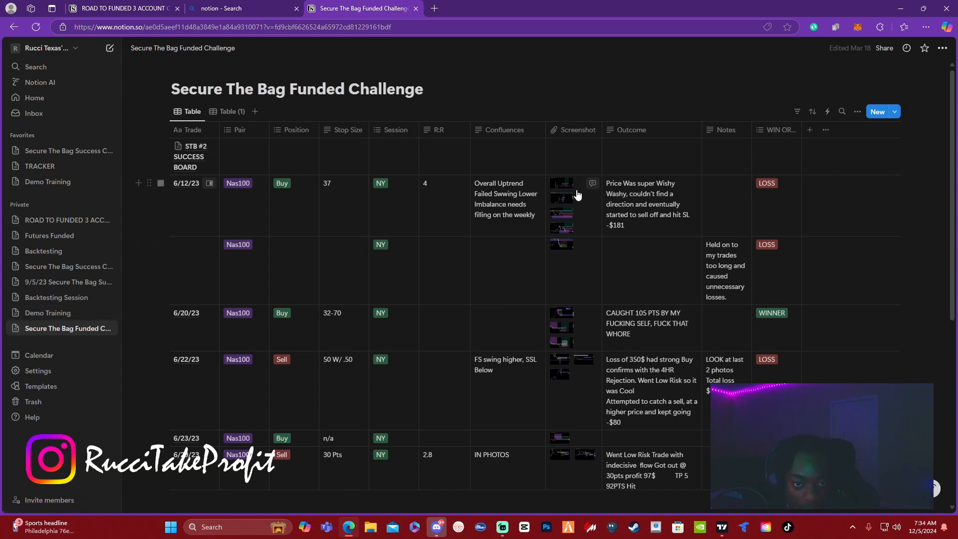
left_click(563, 187)
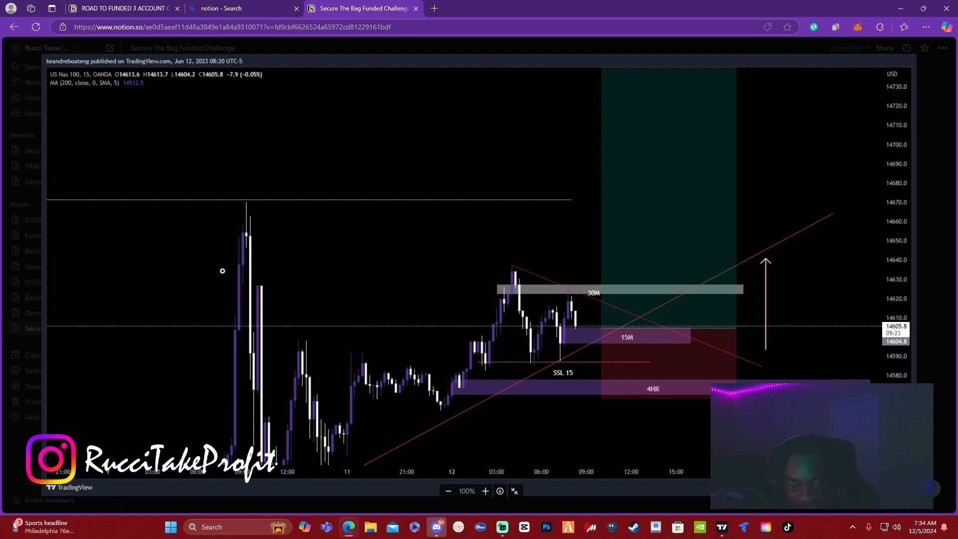
left_click(947, 345)
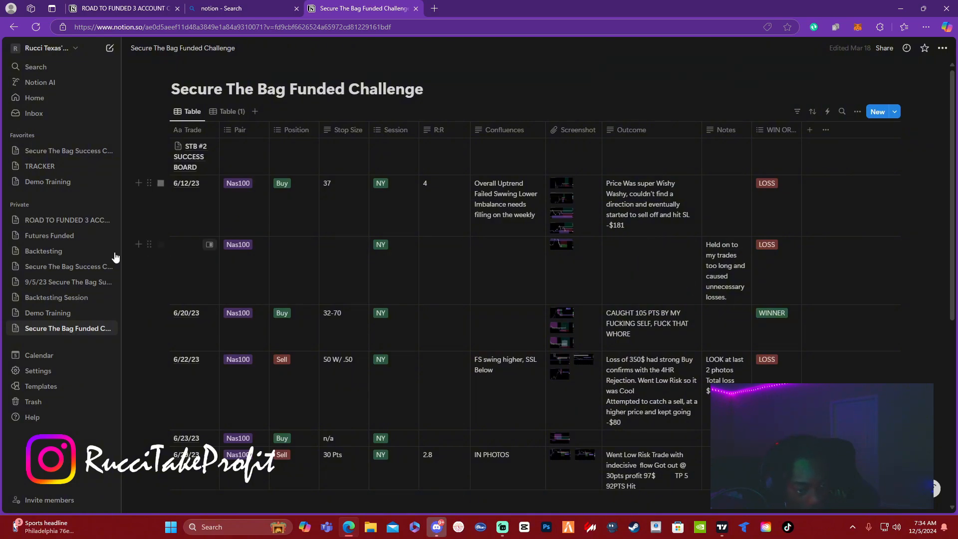
Return to the ROAD TO FUNDED 3 ACCOUNT CHALLENGE page and add a new table view to its database
left_click(70, 221)
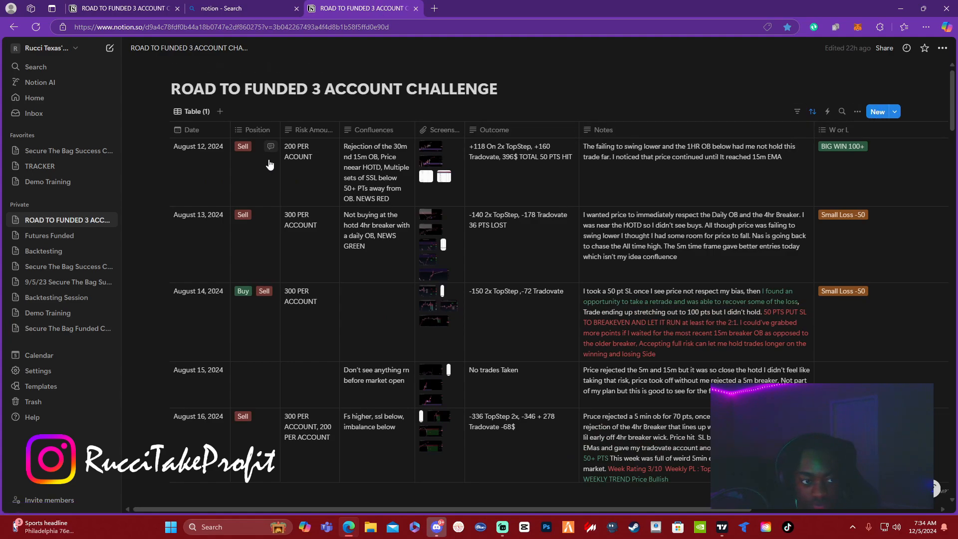
left_click(220, 111)
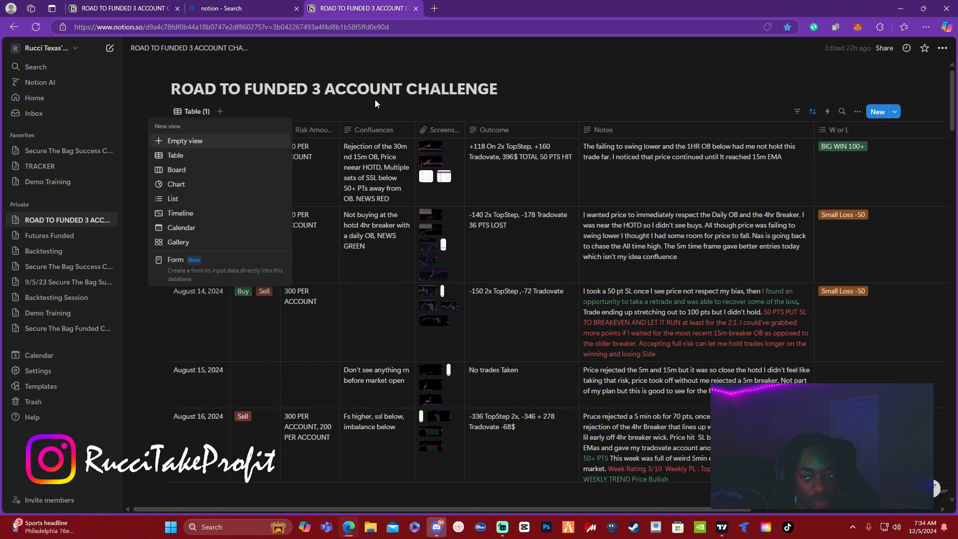
left_click(221, 115)
left_click(220, 113)
left_click(223, 140)
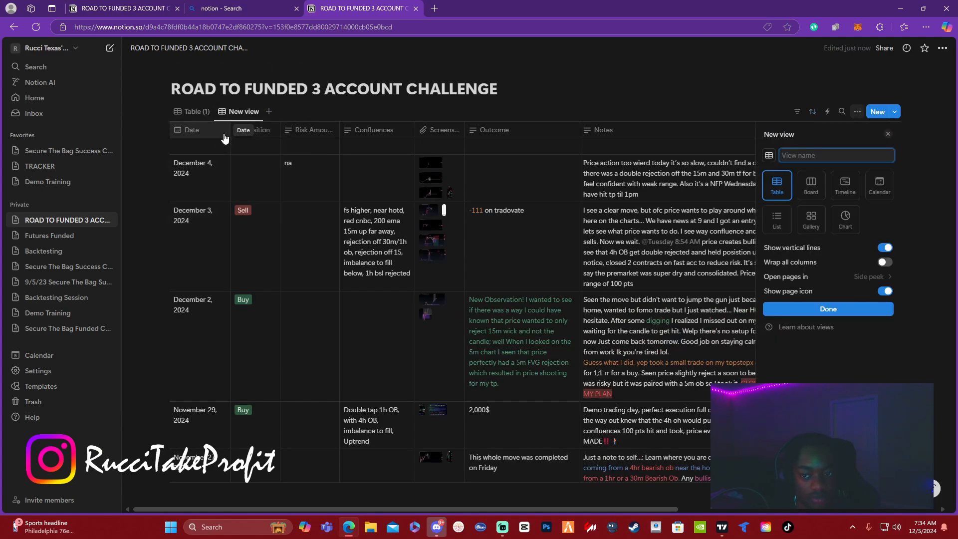
left_click(607, 109)
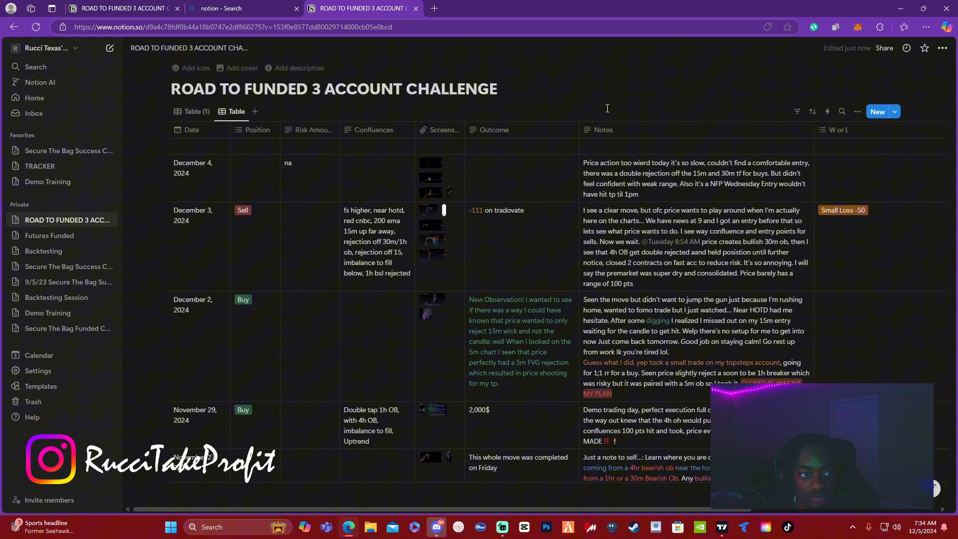
Look through the trade entries in the new Table view and return to the Table (1) view
left_click(204, 114)
left_click(244, 117)
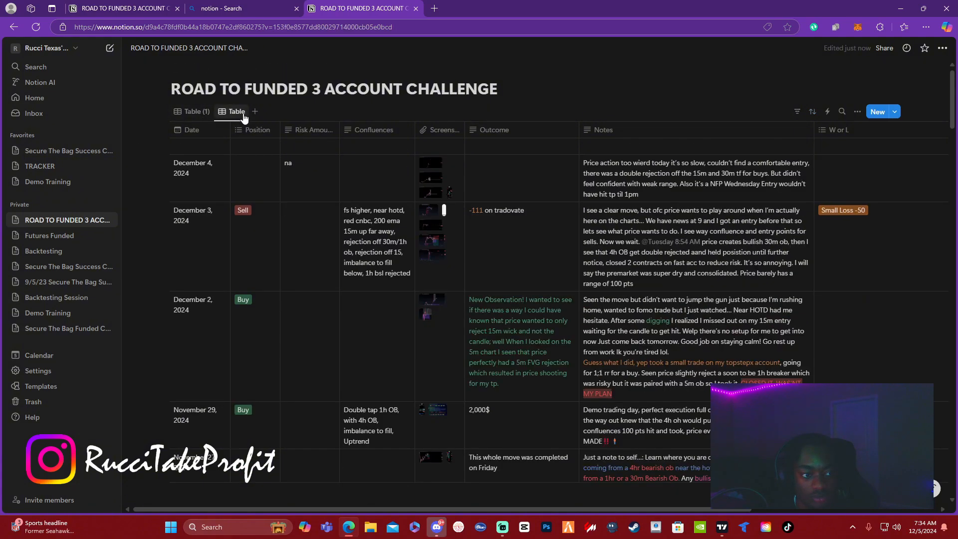
scroll(325, 290, "down", 2)
scroll(325, 290, "down", 3)
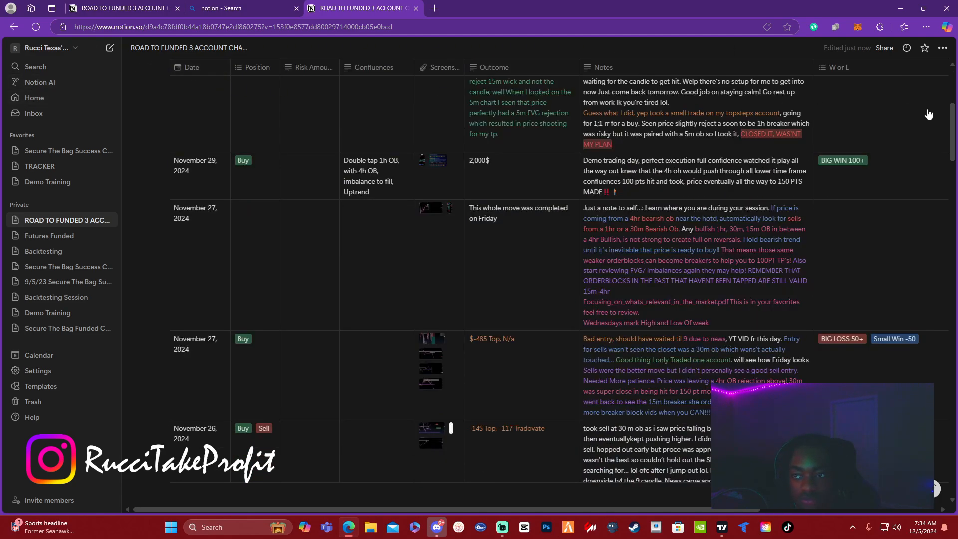
scroll(951, 110, "up", 1)
left_click_drag(953, 88, 952, 84)
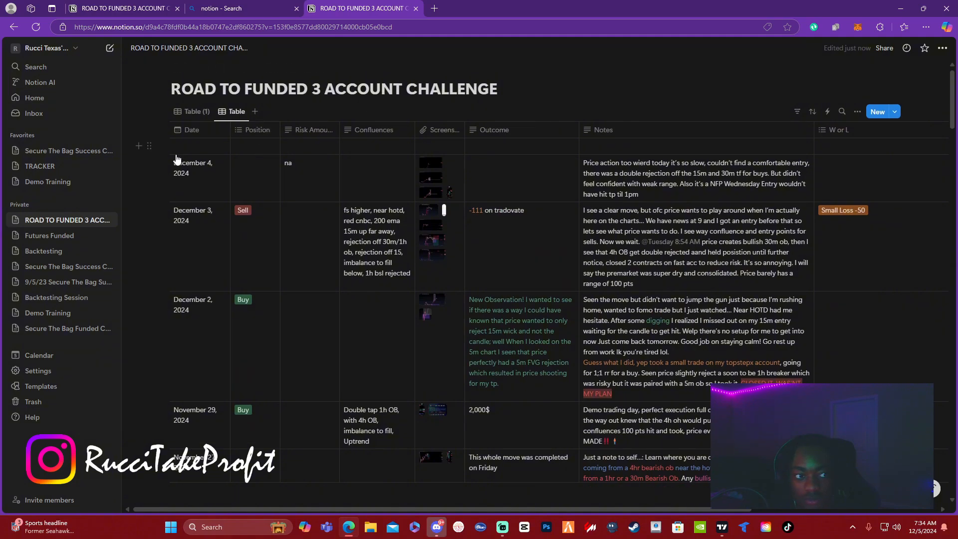
left_click(202, 115)
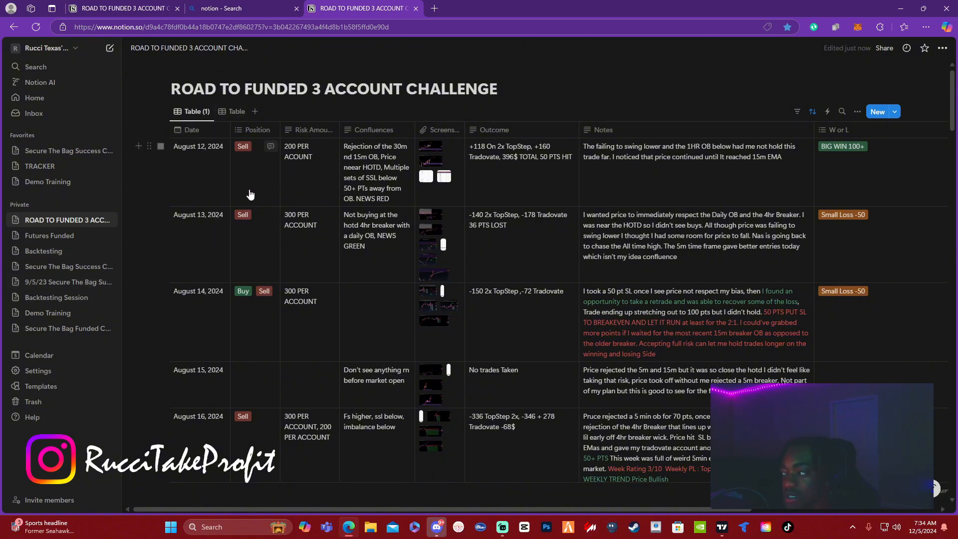
Switch the August 12, 2024 trade's Position tag to Buy and restore it to Sell
left_click(250, 153)
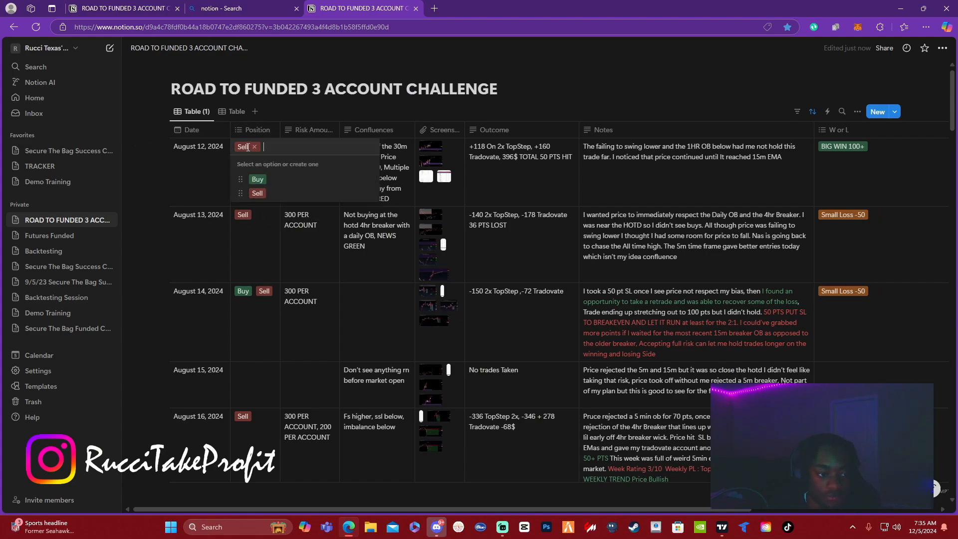
left_click(259, 182)
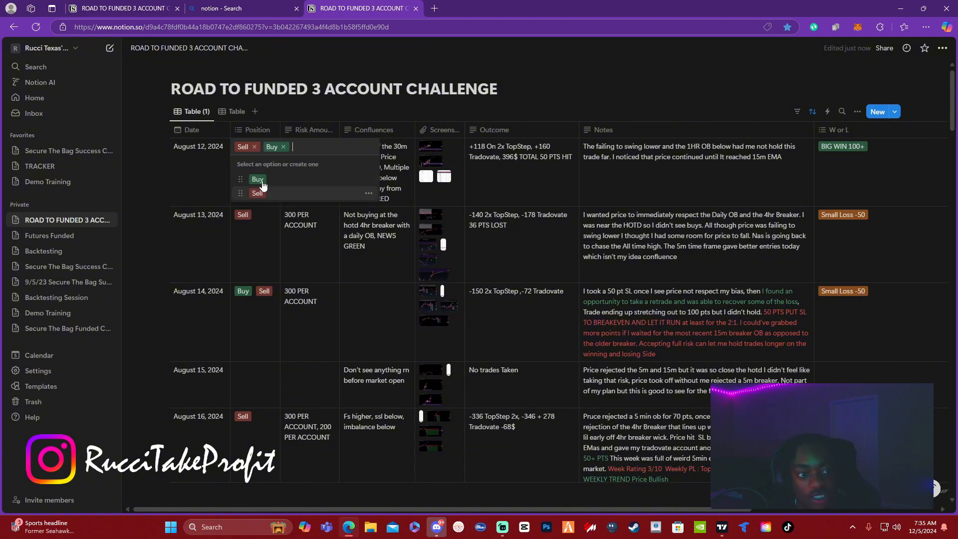
left_click(255, 147)
left_click(256, 199)
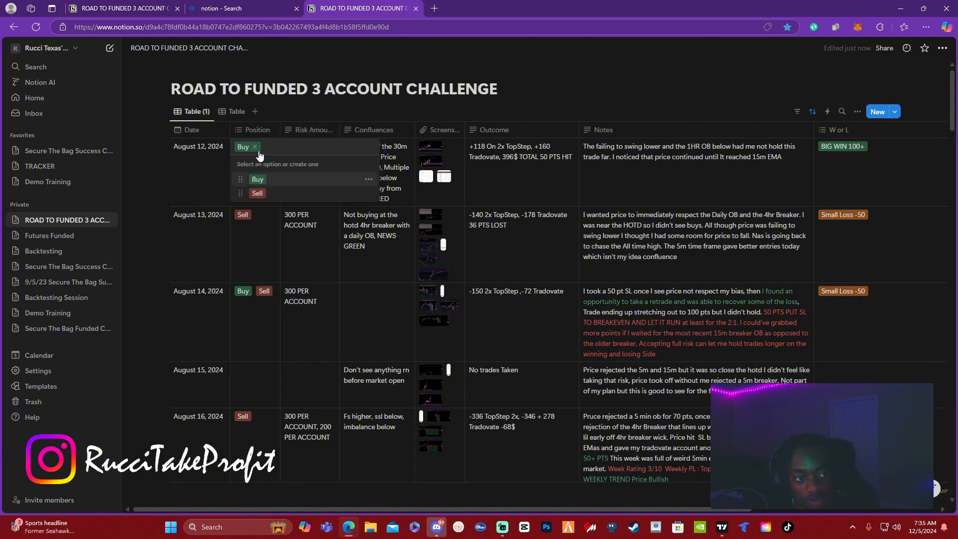
left_click(255, 147)
left_click(258, 193)
key("Escape")
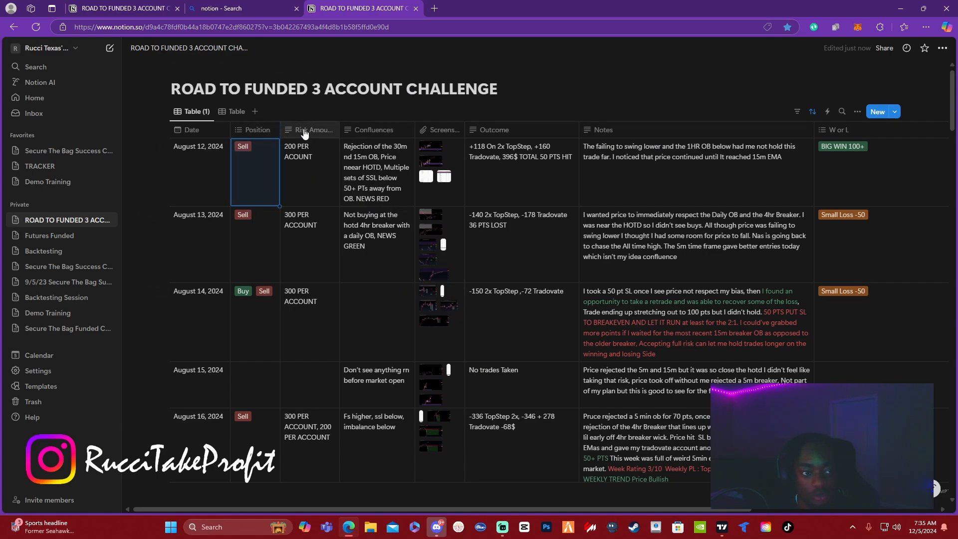
Inspect the August 12, 2024 risk amount and the property options of the Confluences and Screenshot columns
left_click(299, 178)
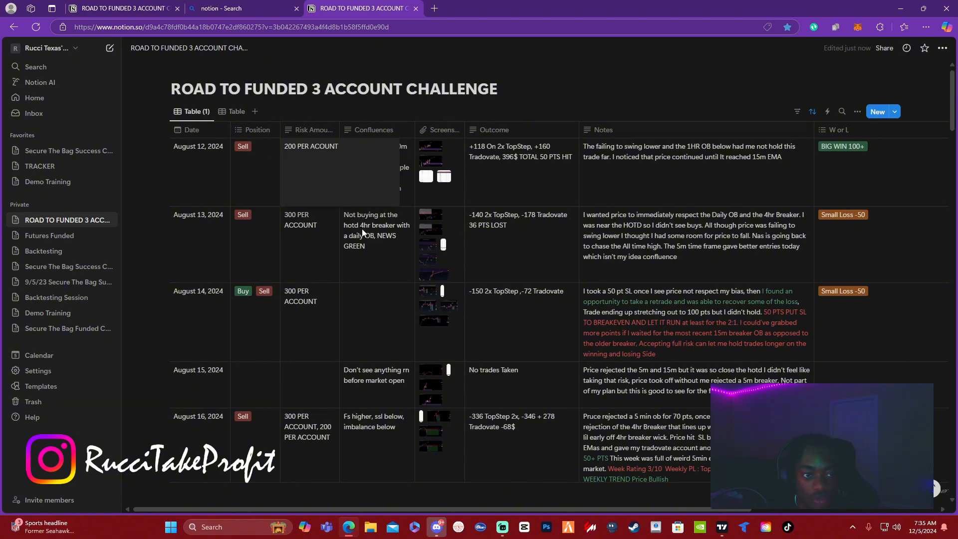
key("Escape")
left_click(385, 130)
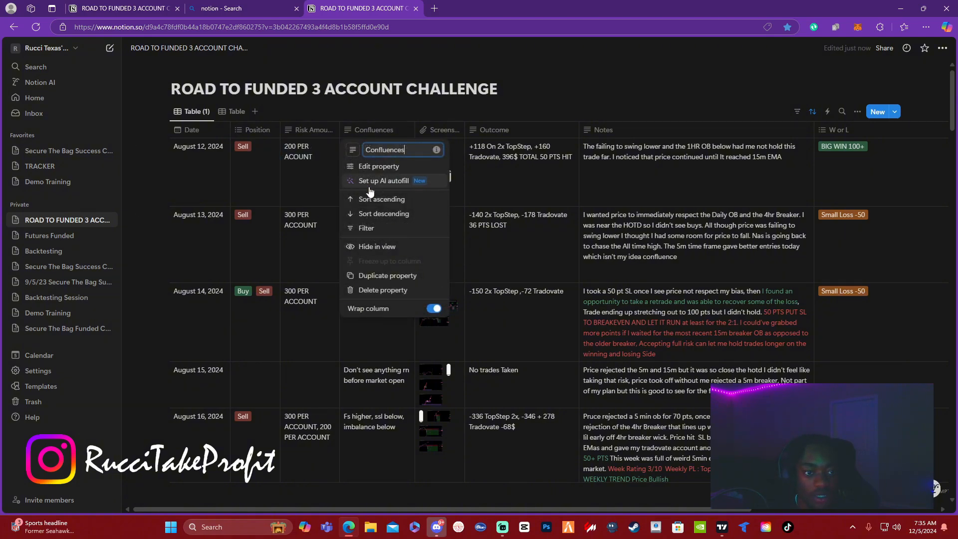
left_click(582, 167)
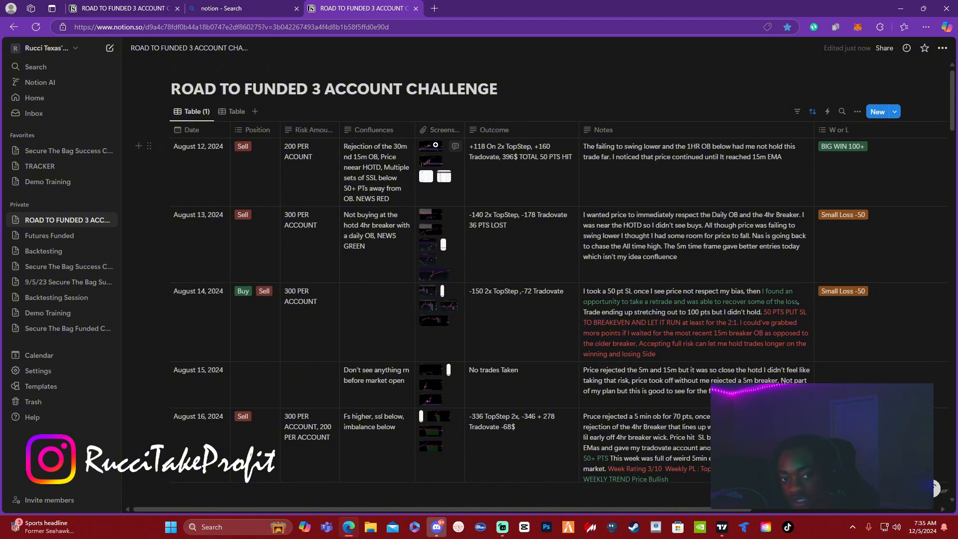
left_click(443, 131)
left_click(478, 166)
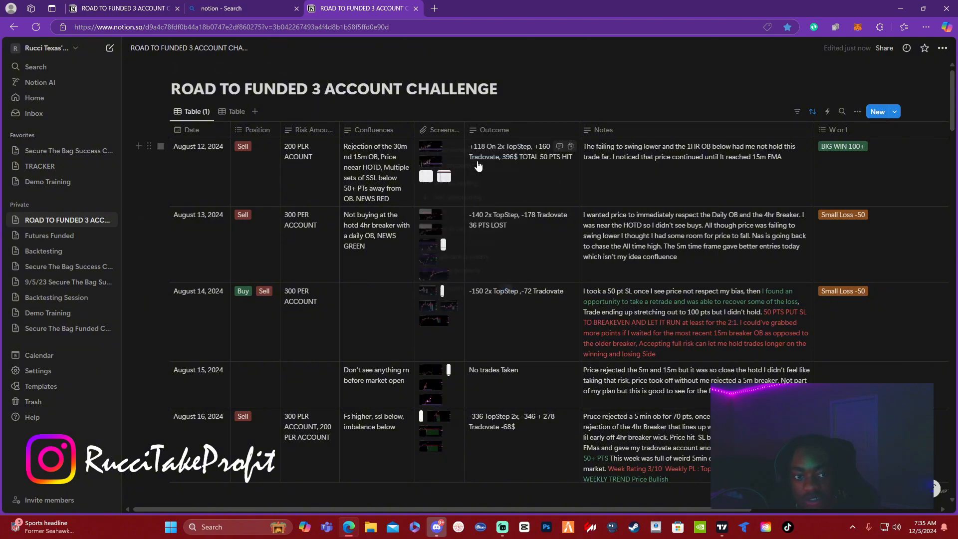
View the two chart screenshots attached to the August 12, 2024 trade at full size
left_click(428, 156)
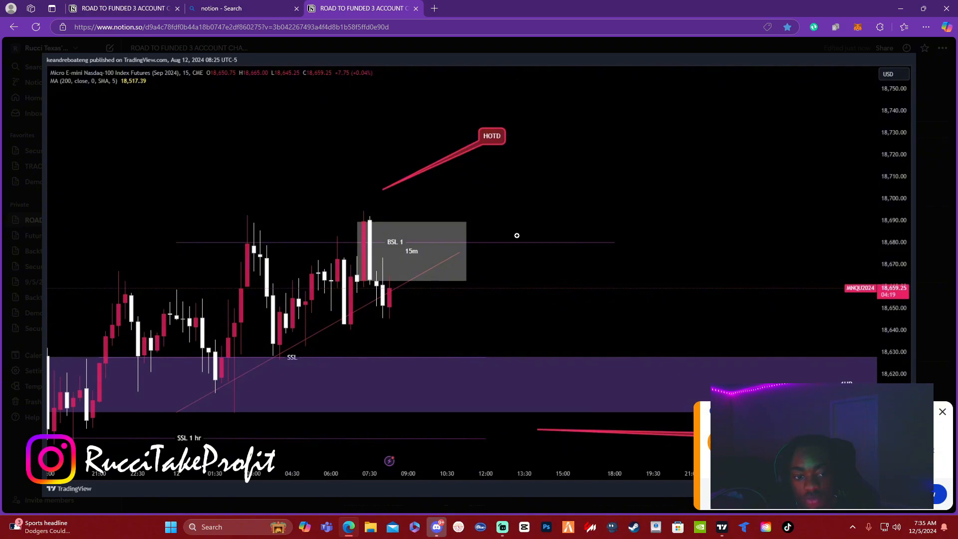
left_click(938, 413)
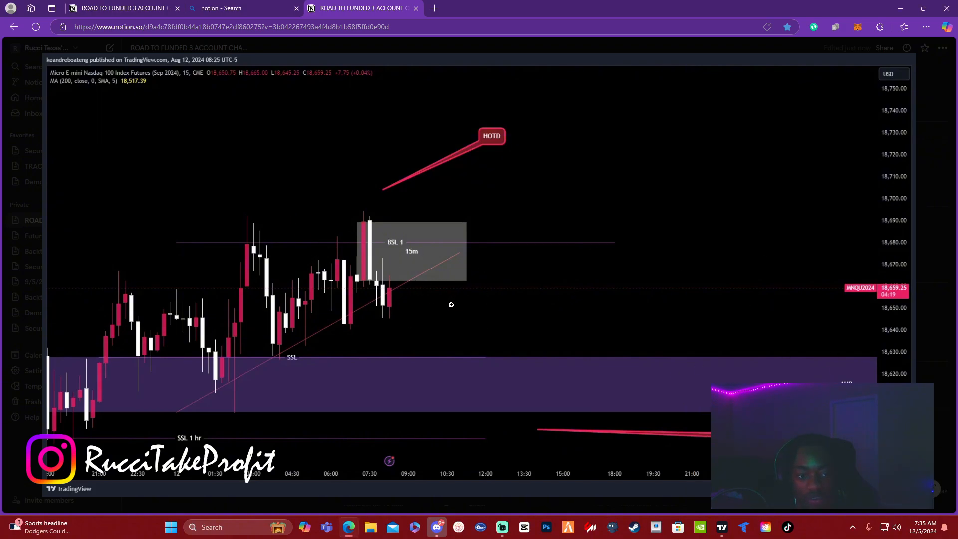
left_click(922, 299)
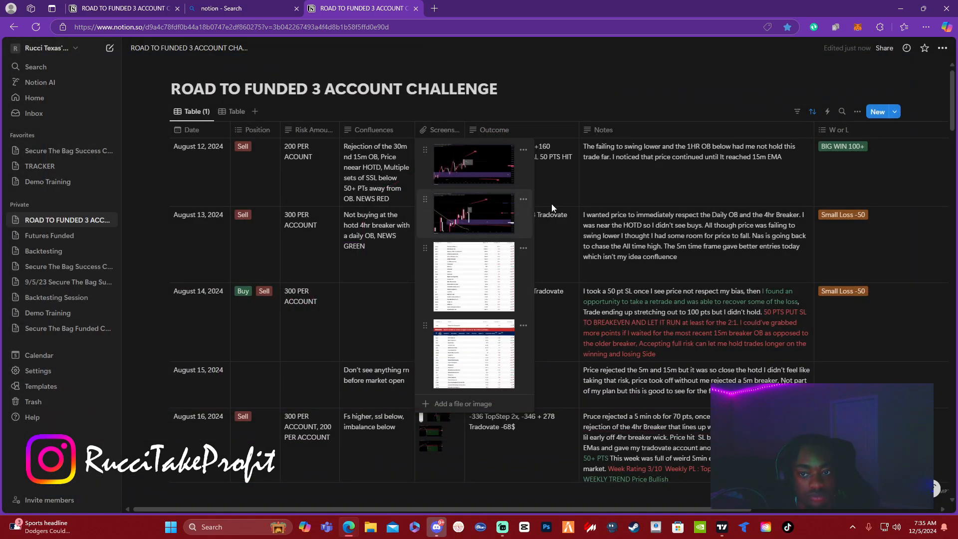
left_click(434, 223)
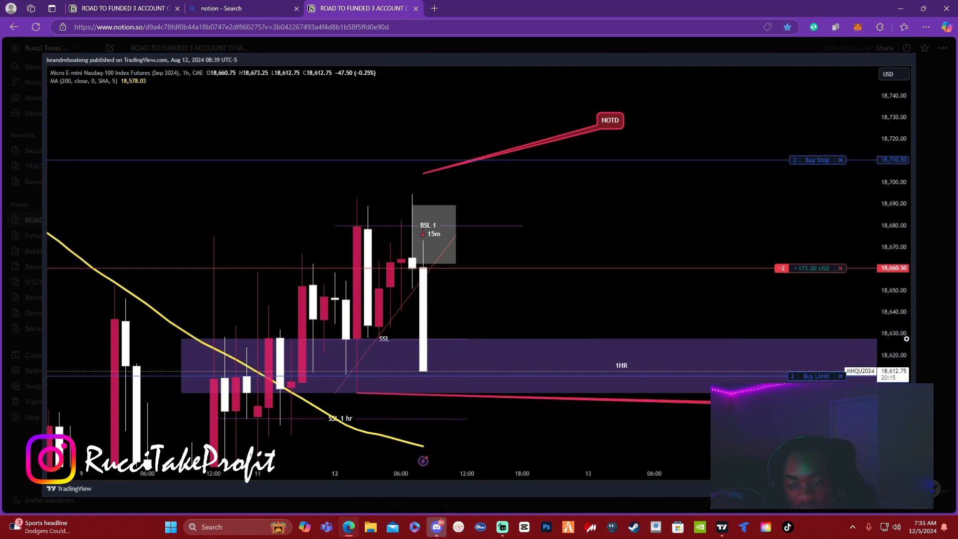
left_click(923, 323)
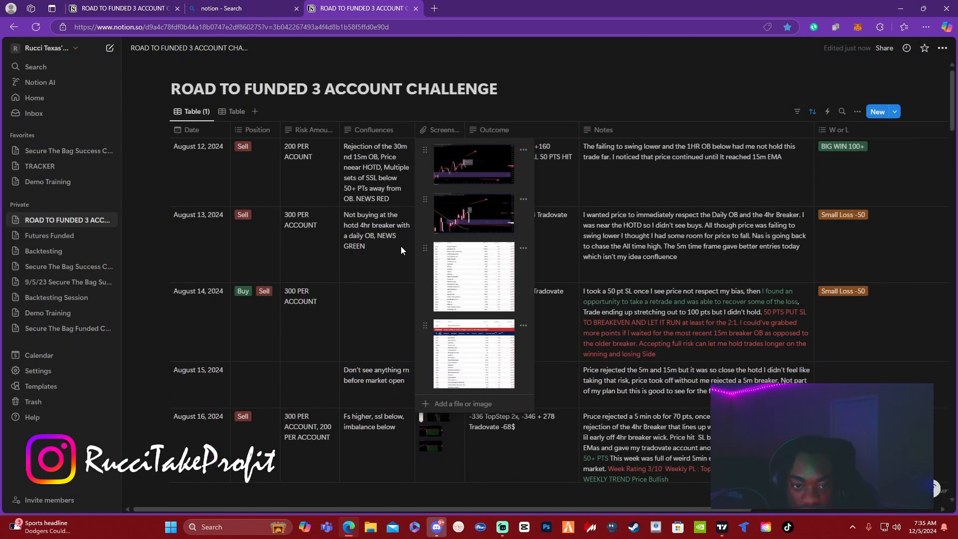
View the two stock list images attached to the August 12, 2024 trade and close its attachments
left_click(501, 249)
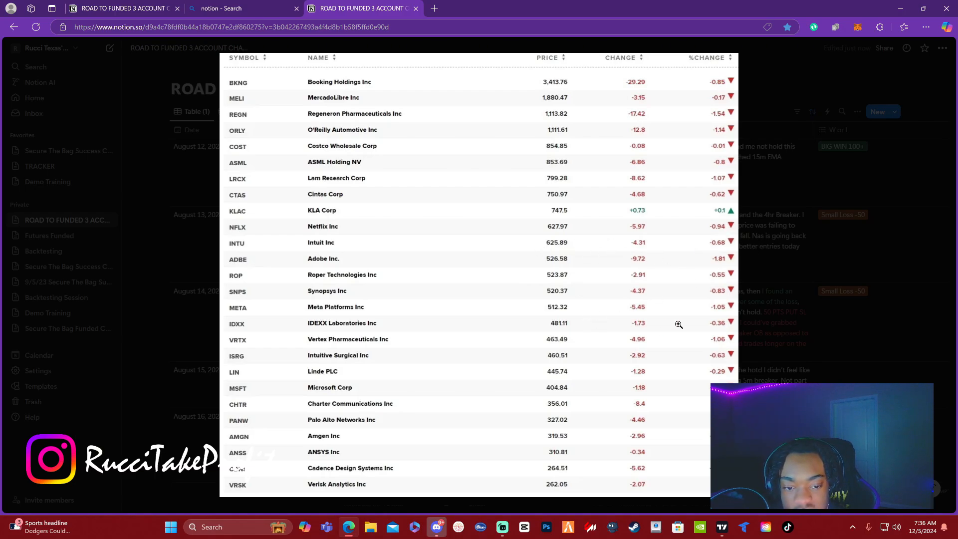
left_click(759, 304)
left_click(484, 353)
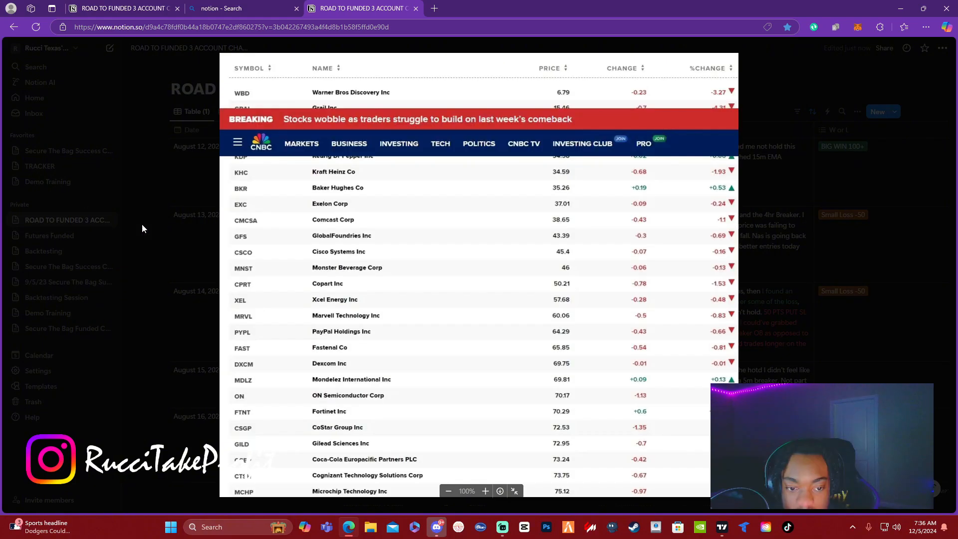
left_click(792, 202)
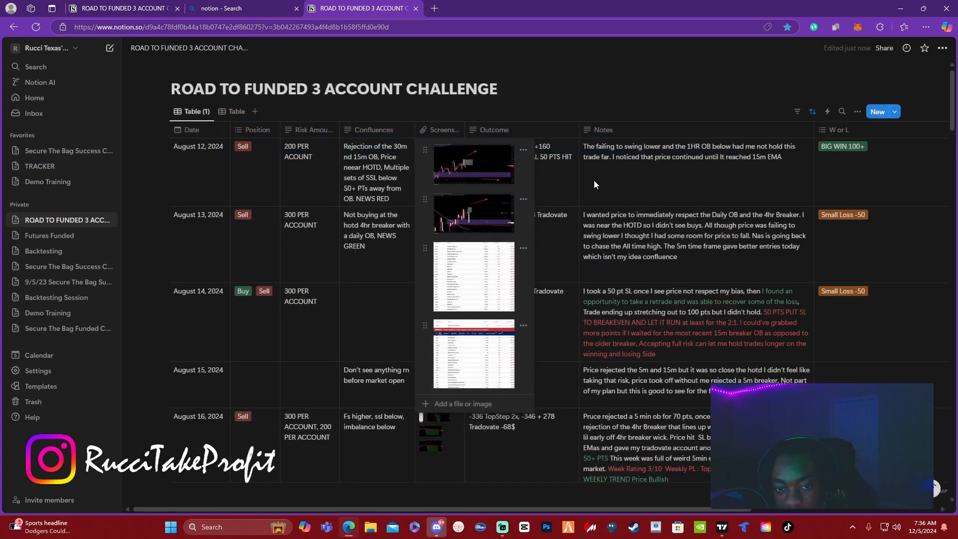
key("Escape")
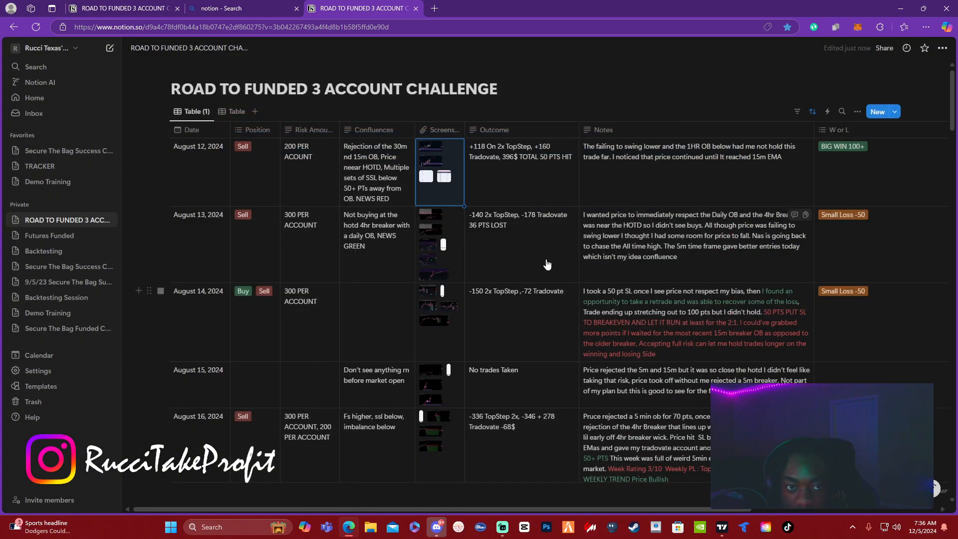
Open the August 12, 2024 Outcome entry and examine its account results, total and points, leaving the text unedited
left_click(499, 154)
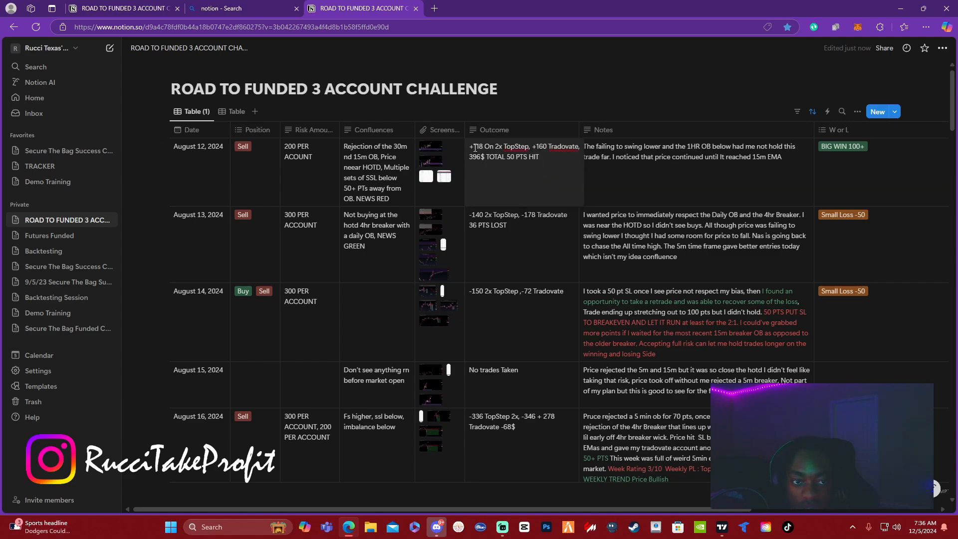
left_click_drag(471, 145, 541, 158)
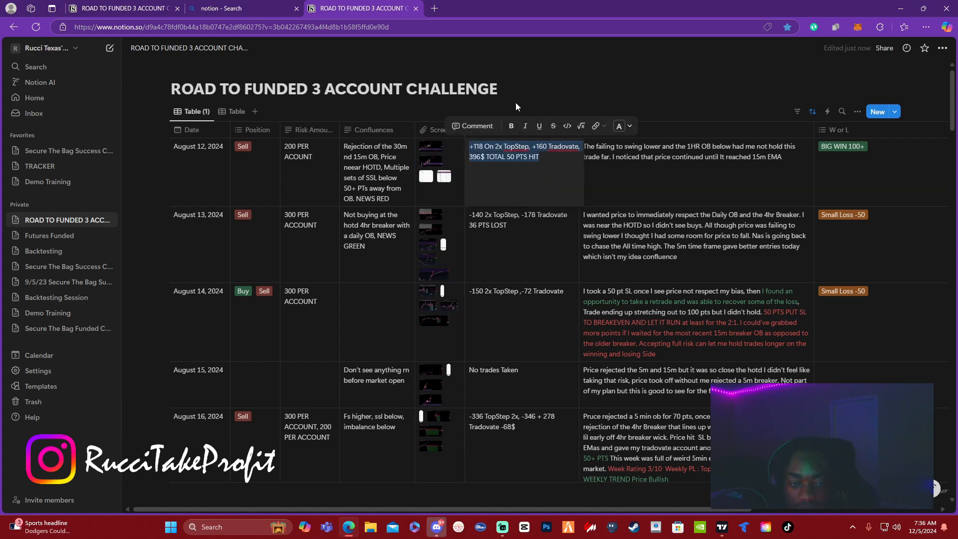
left_click(529, 162)
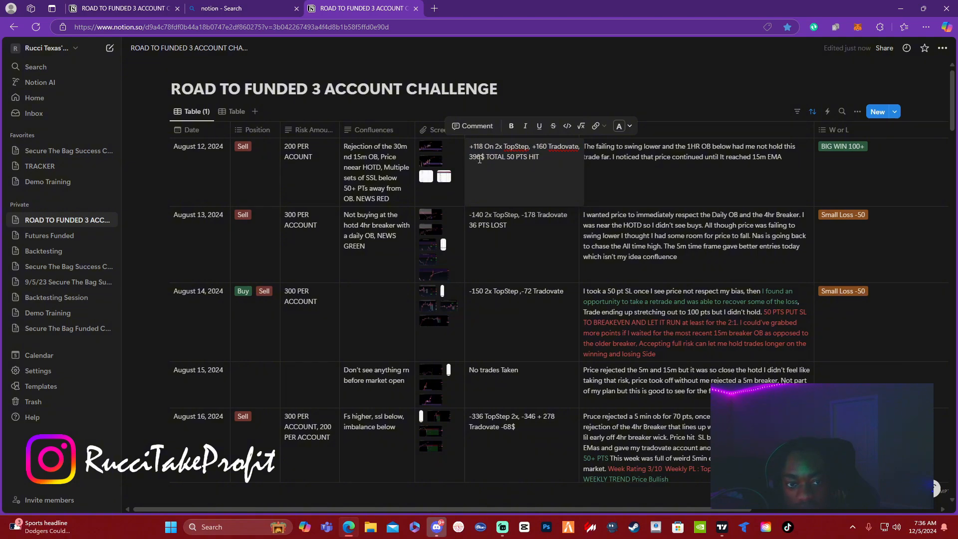
left_click_drag(471, 157, 468, 158)
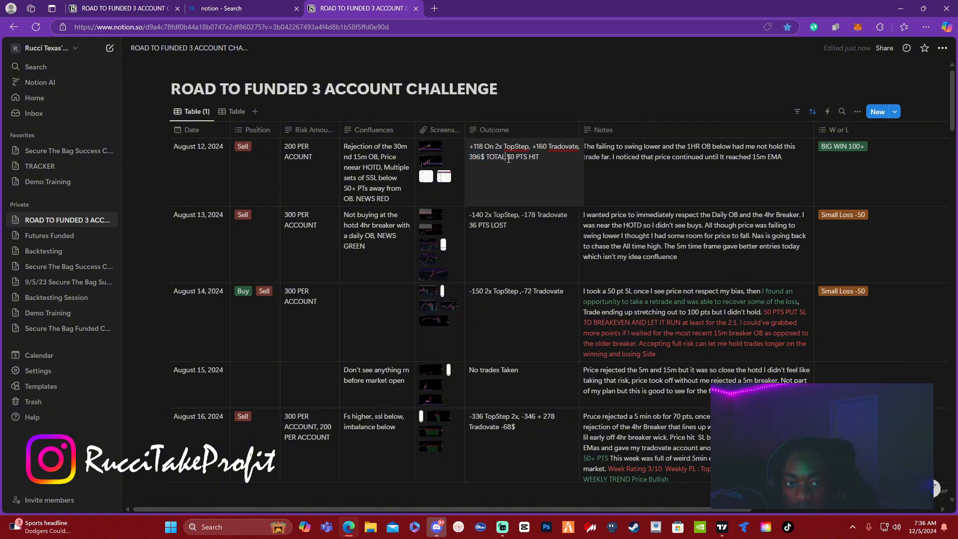
left_click_drag(526, 161, 525, 159)
key("Escape")
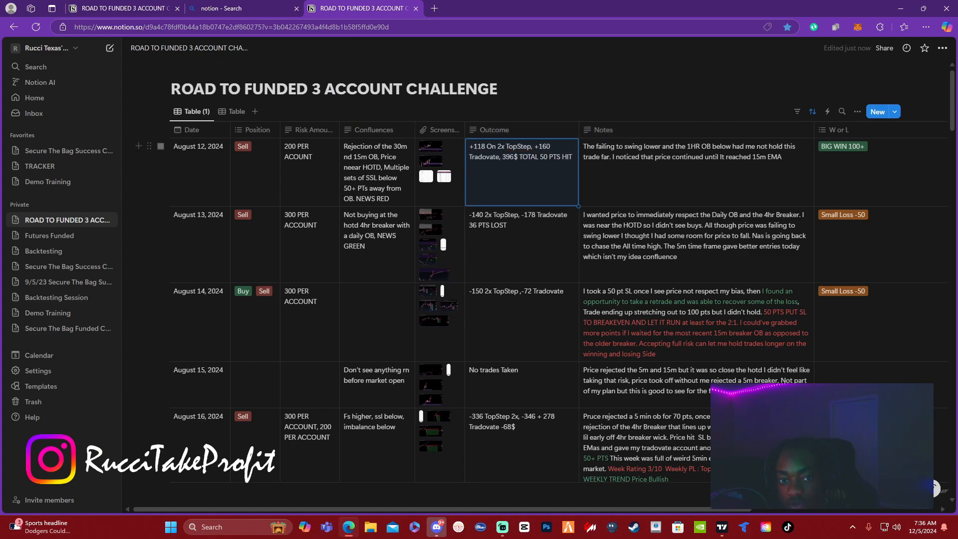
Browse the following trade entries and open the August 12, 2024 Notes entry
scroll(627, 132, "down", 4)
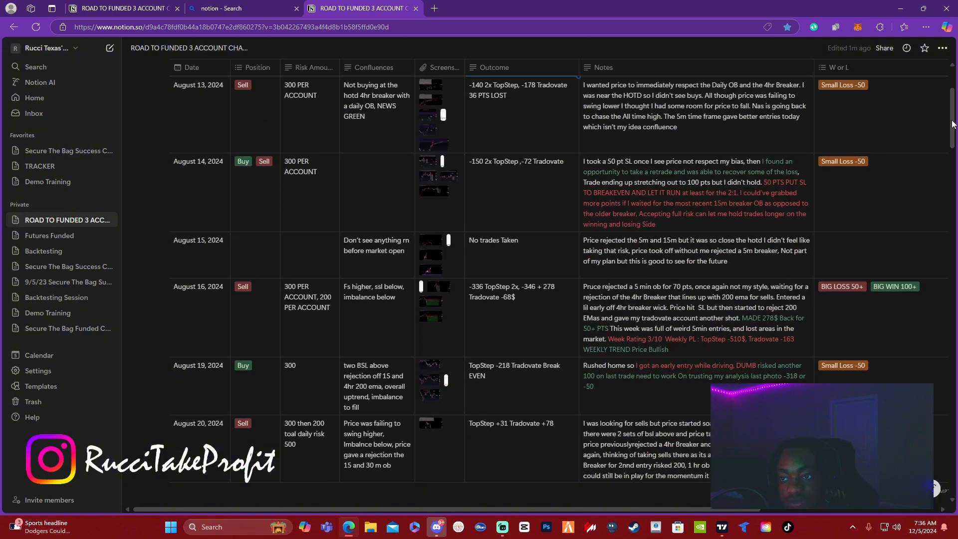
scroll(627, 133, "up", 3)
left_click(593, 106)
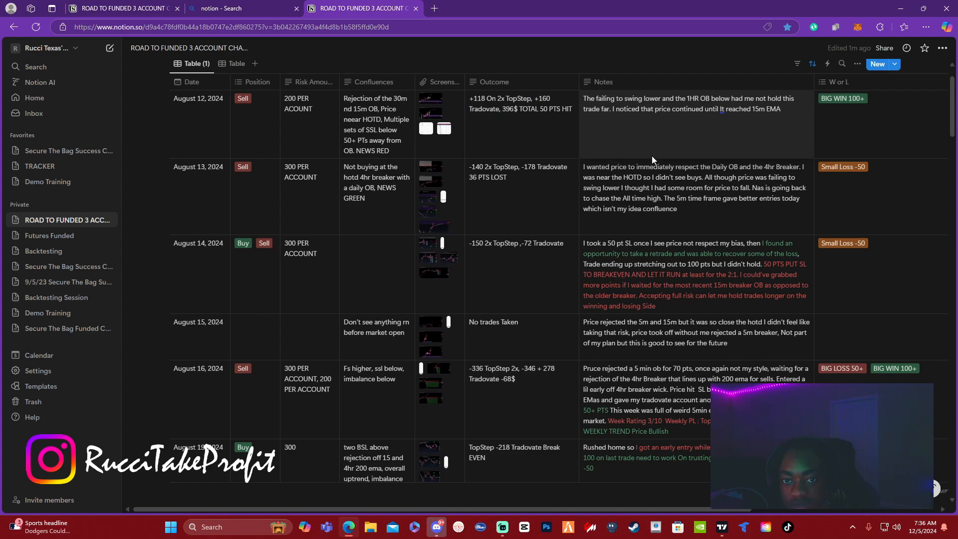
Leave the August 12, 2024 Notes entry and examine the options offered in that trade's W or L field
key("Escape")
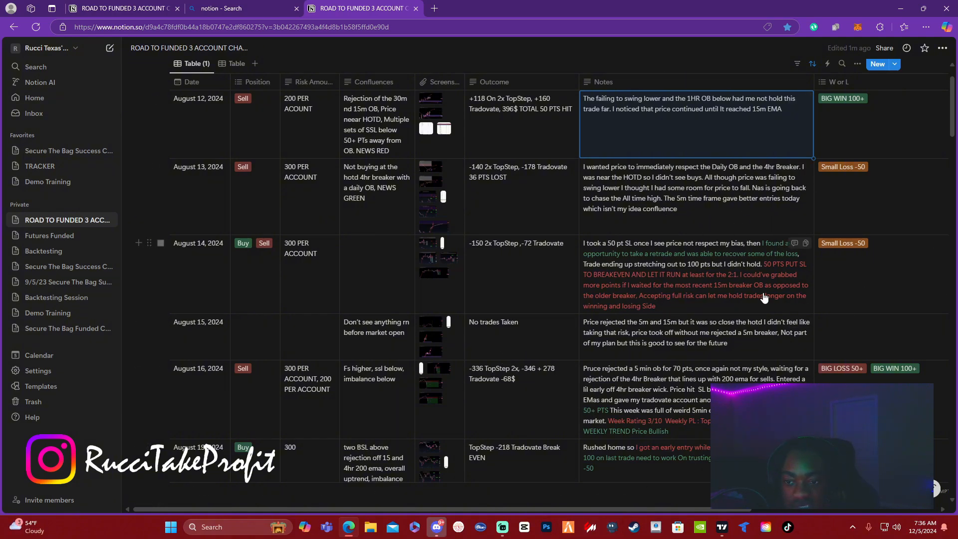
scroll(948, 115, "up", 1)
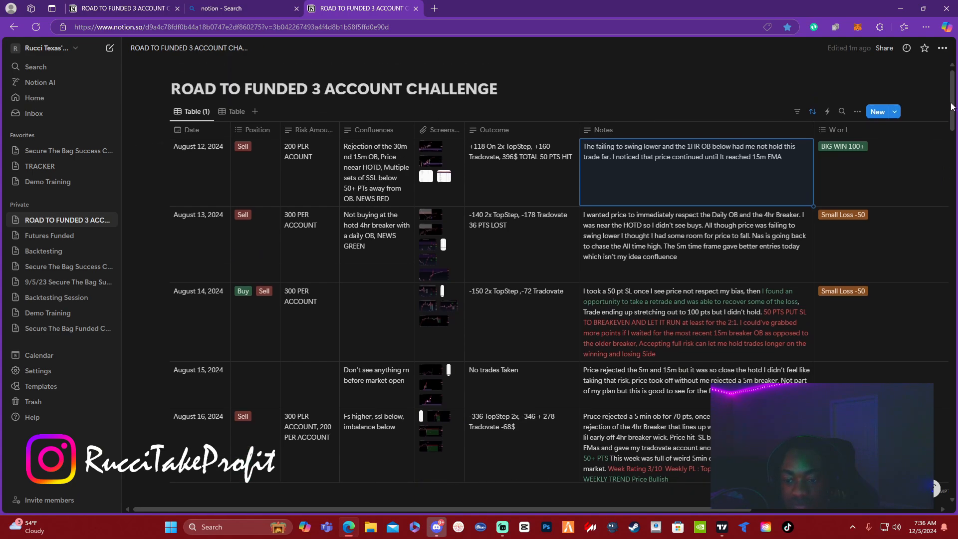
left_click_drag(666, 509, 845, 508)
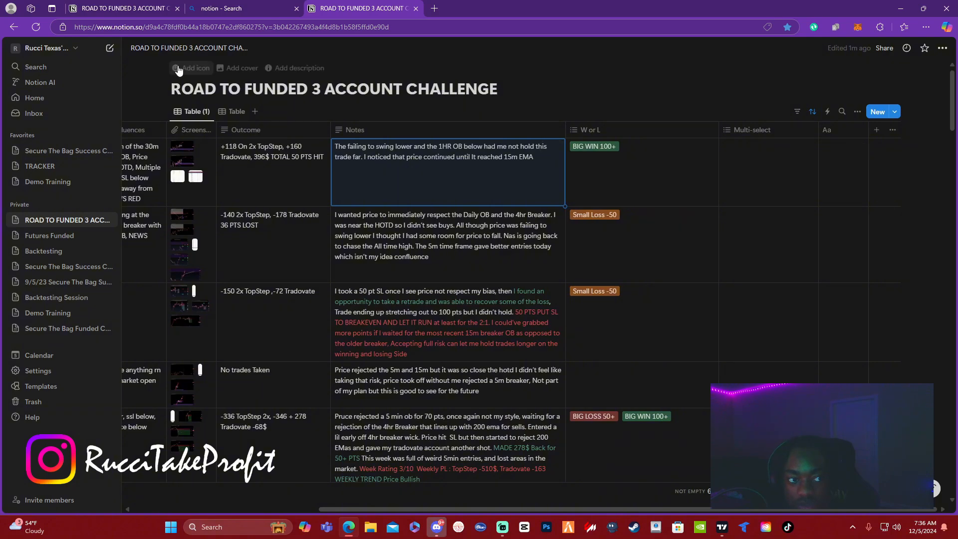
left_click_drag(160, 88, 453, 85)
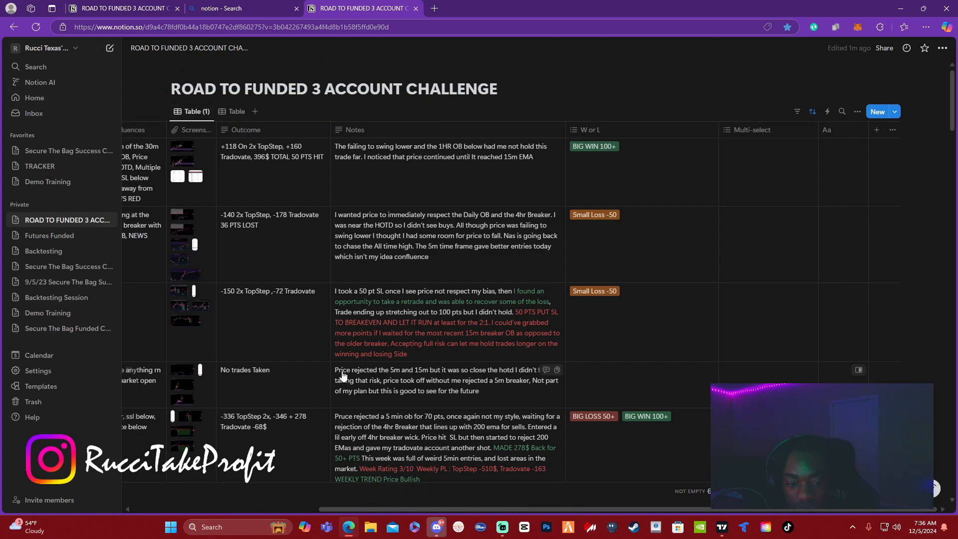
left_click(594, 148)
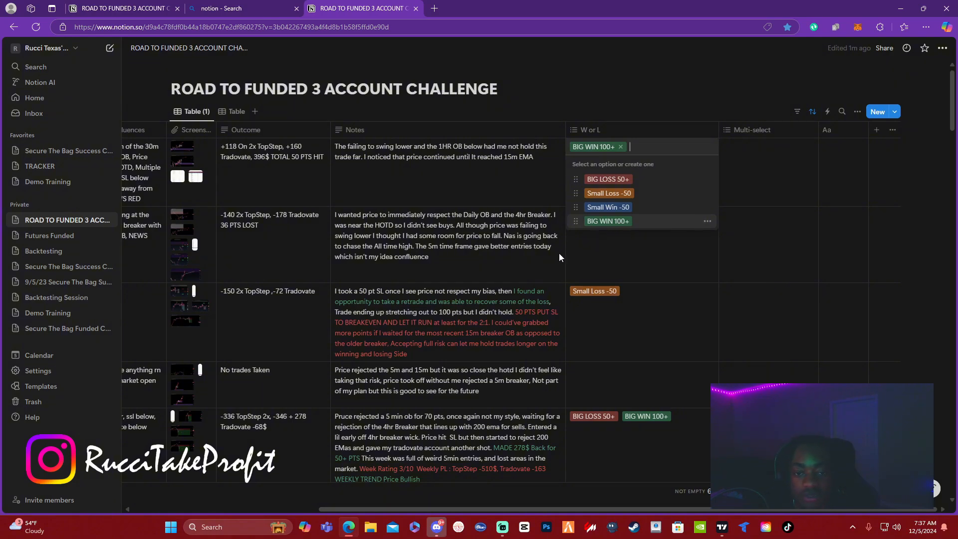
key("Escape")
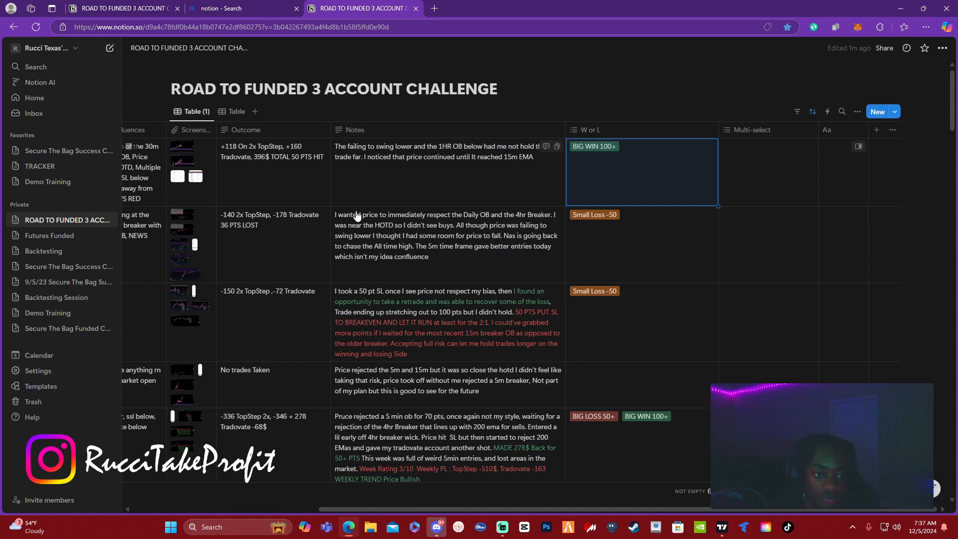
Examine the text and background color choices for the phrase "HOTD so I didn't see buys" in the August 13, 2024 Notes, applying none
left_click(374, 226)
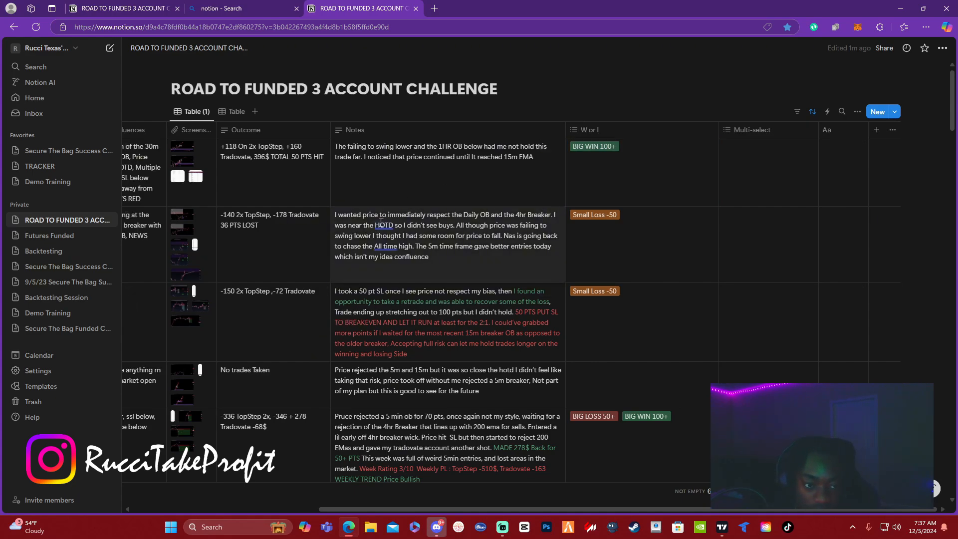
left_click_drag(375, 225, 453, 224)
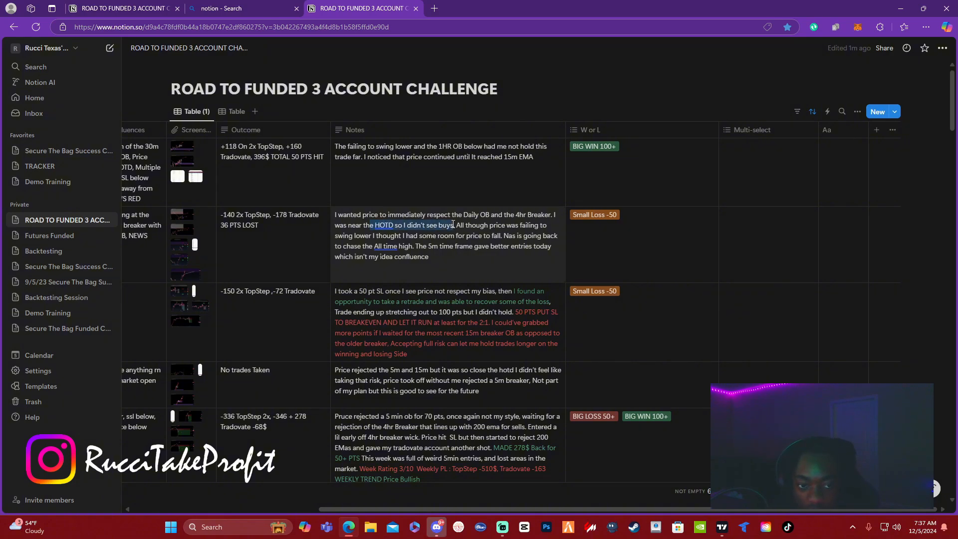
left_click(522, 204)
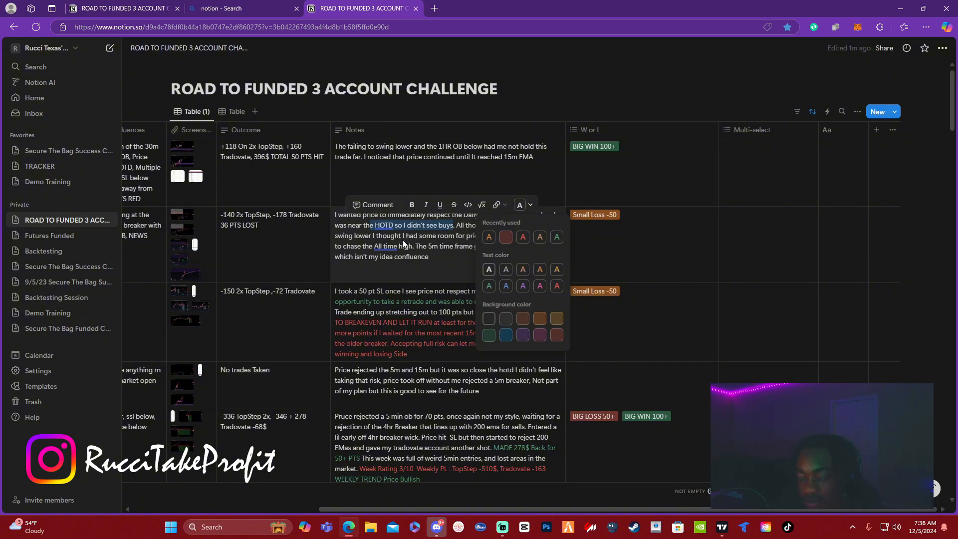
key("Escape")
key("Escape")
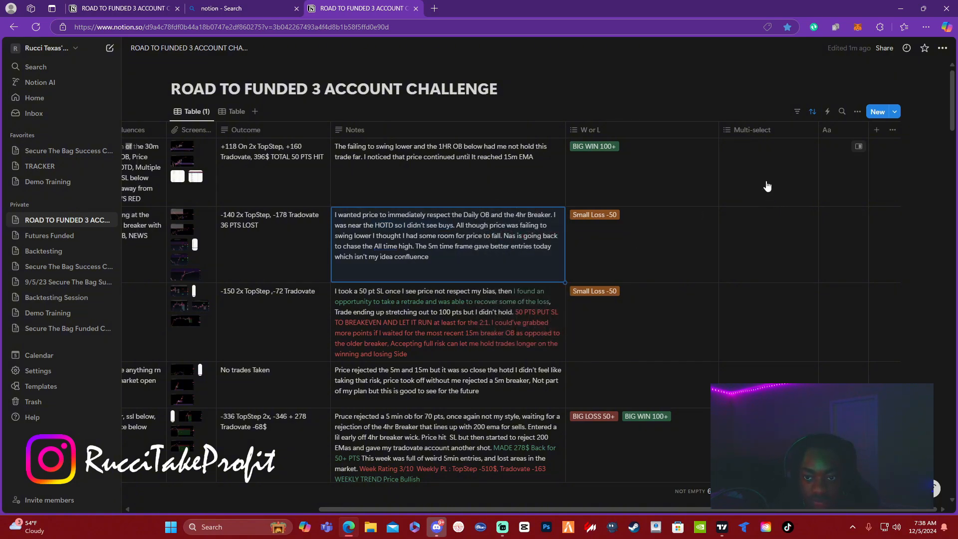
Tag the August 12, 2024 trade with BAD HABITS in the Multi-select column
left_click(768, 186)
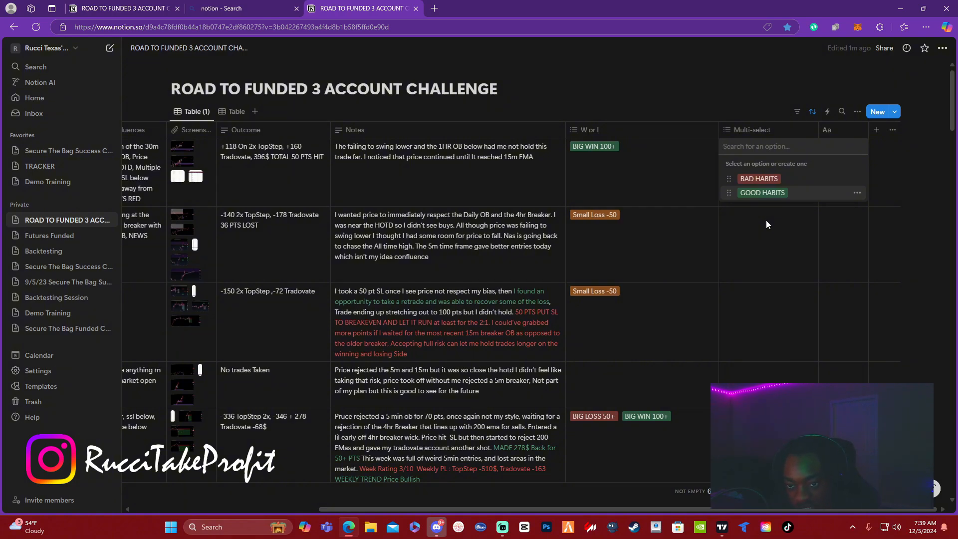
left_click(758, 178)
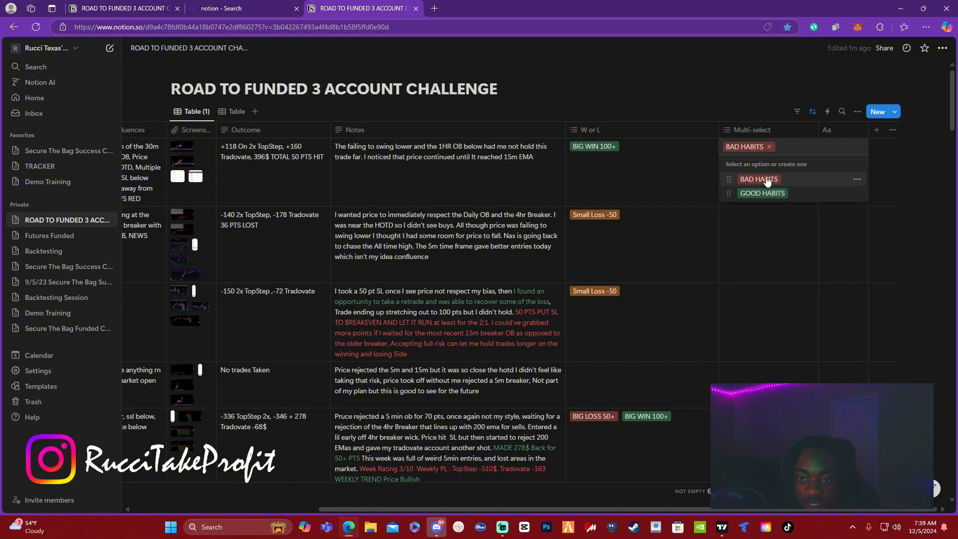
left_click(752, 220)
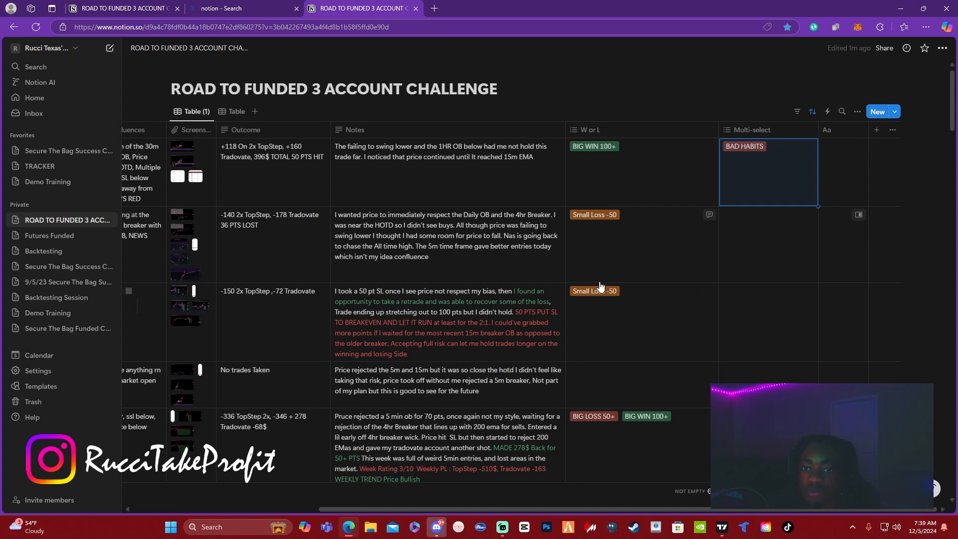
Add the GOOD HABITS tag to the August 12, 2024 trade's Multi-select field and remove that tag again
left_click(754, 199)
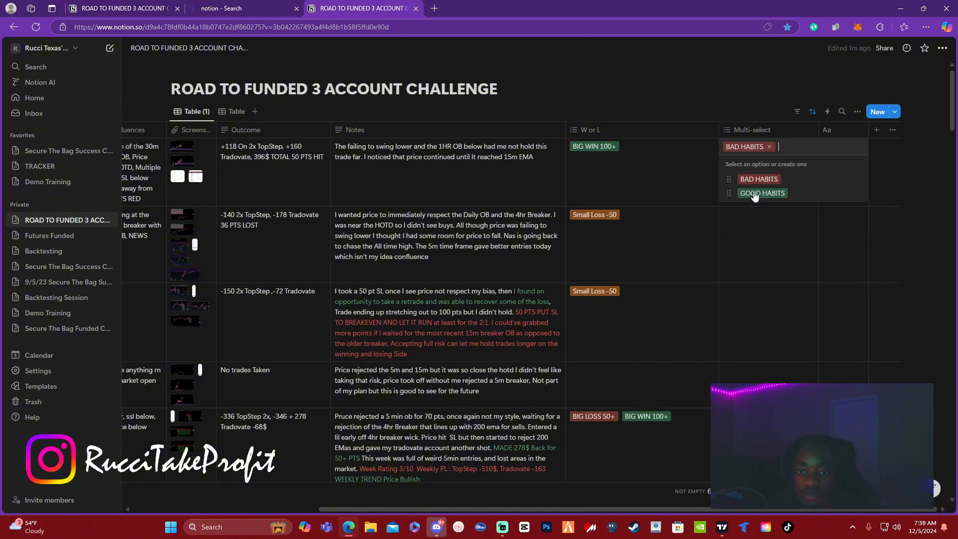
left_click(746, 205)
key("Escape")
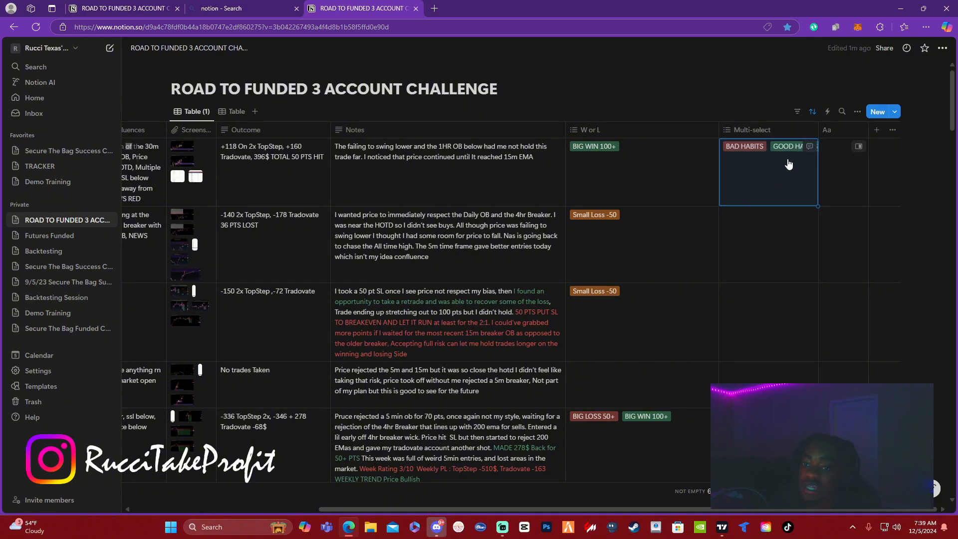
left_click(782, 164)
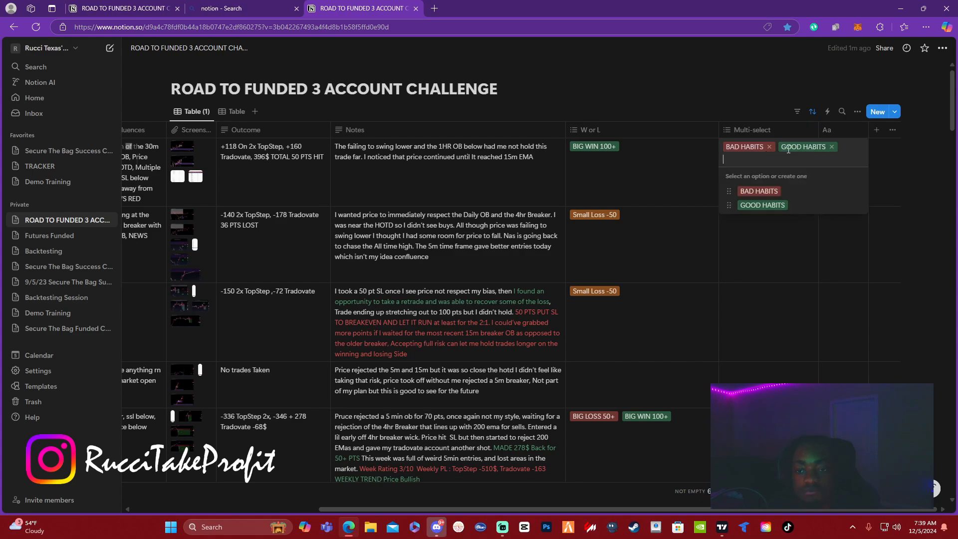
left_click(832, 147)
key("Escape")
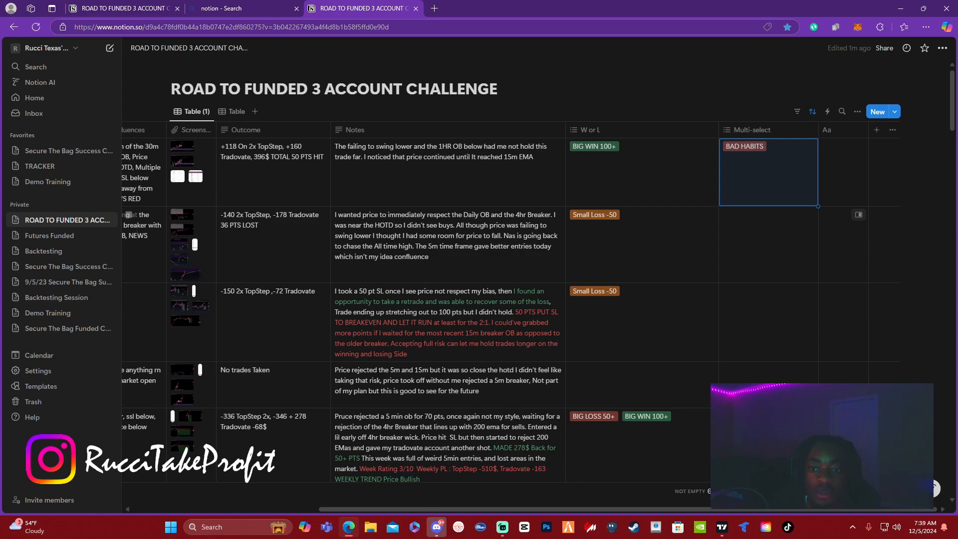
Examine the unnamed title column's options without changing them and review the journal's columns from Date through Multi-select
left_click(839, 139)
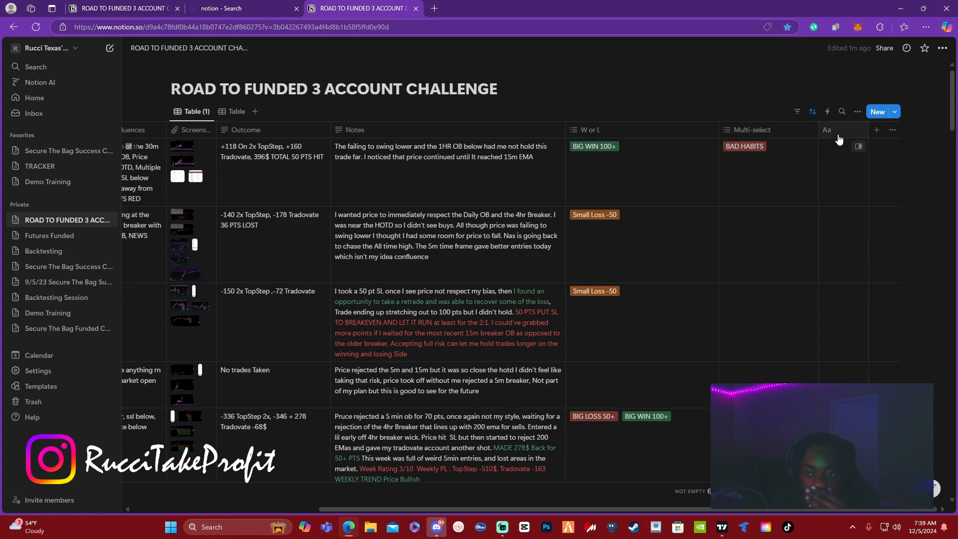
left_click(842, 131)
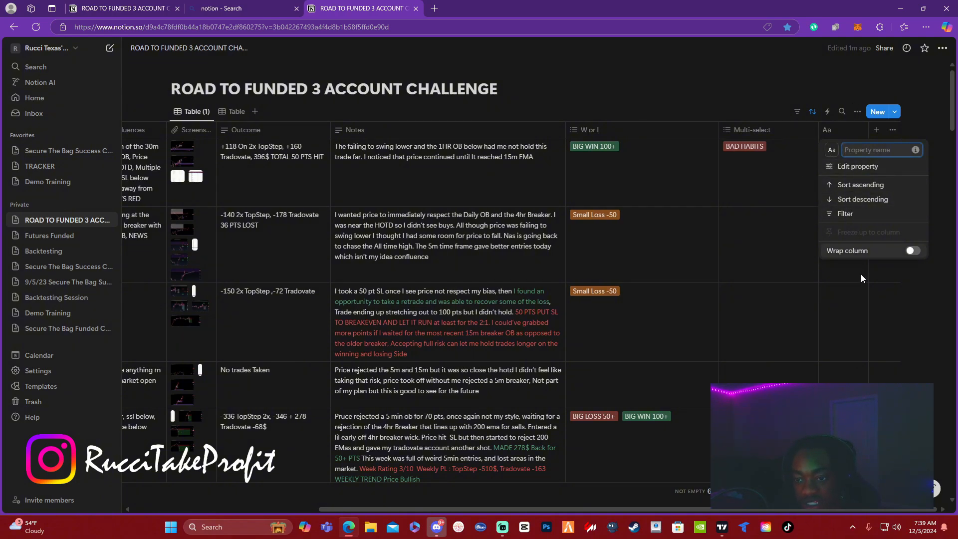
left_click(846, 291)
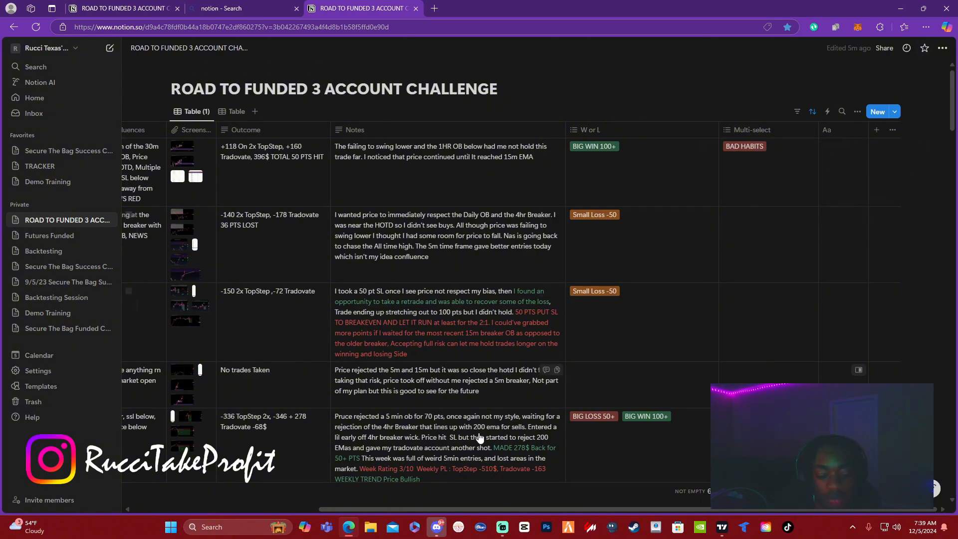
left_click_drag(496, 508, 109, 451)
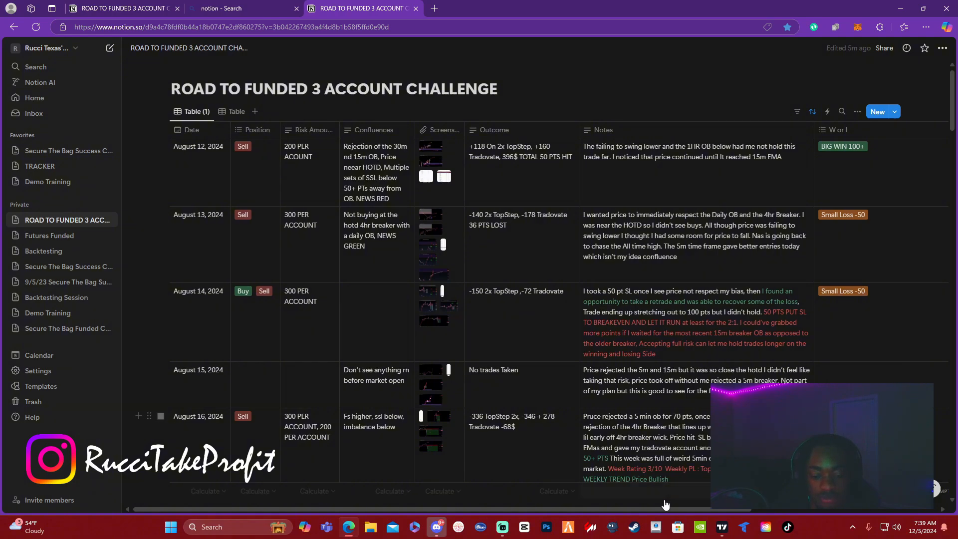
left_click_drag(666, 508, 859, 508)
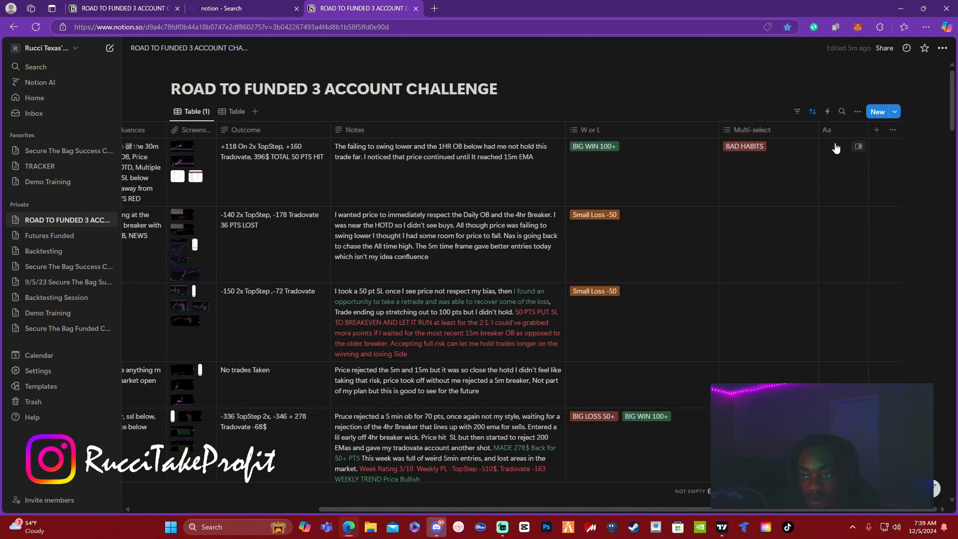
Examine the property types available for a new column alongside the journal's existing columns, without adding one
left_click(879, 132)
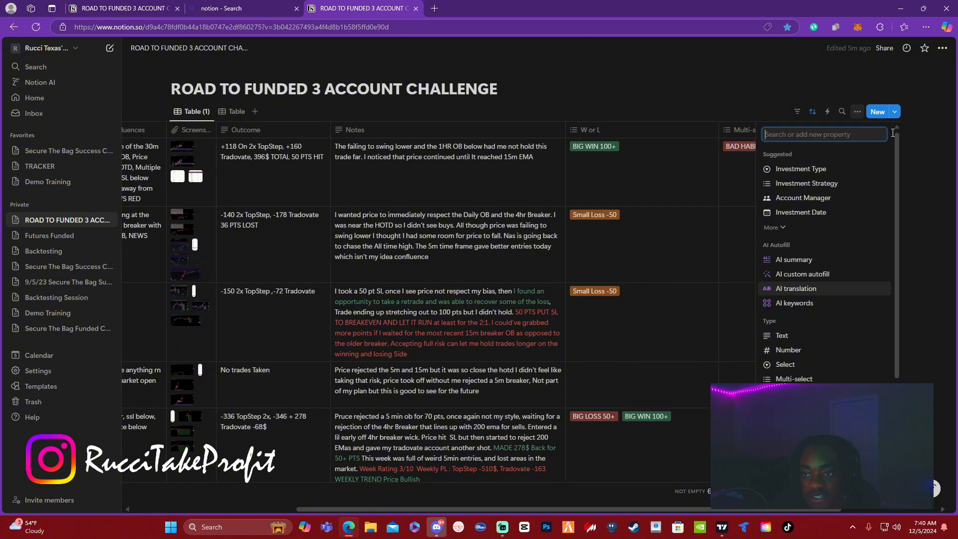
left_click_drag(897, 135, 849, 220)
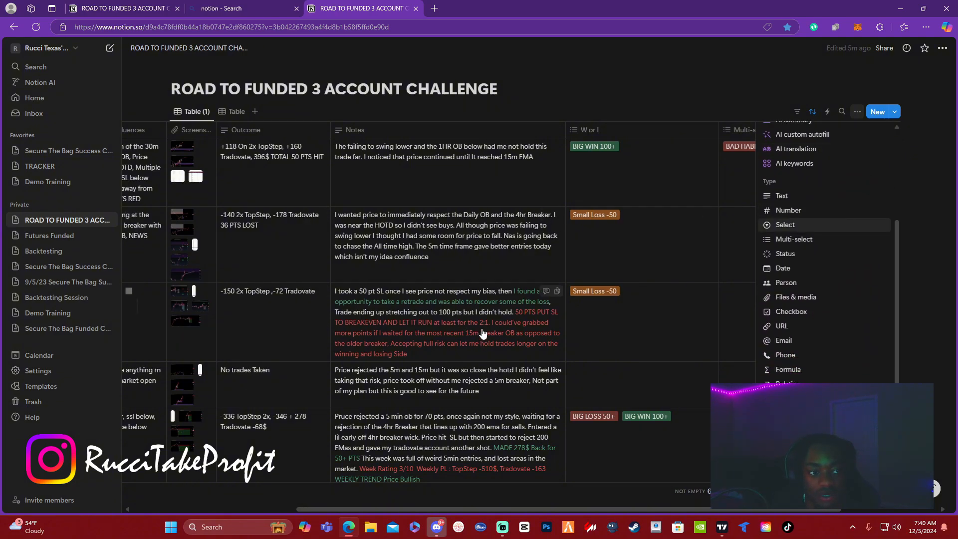
scroll(448, 505, "left", 5)
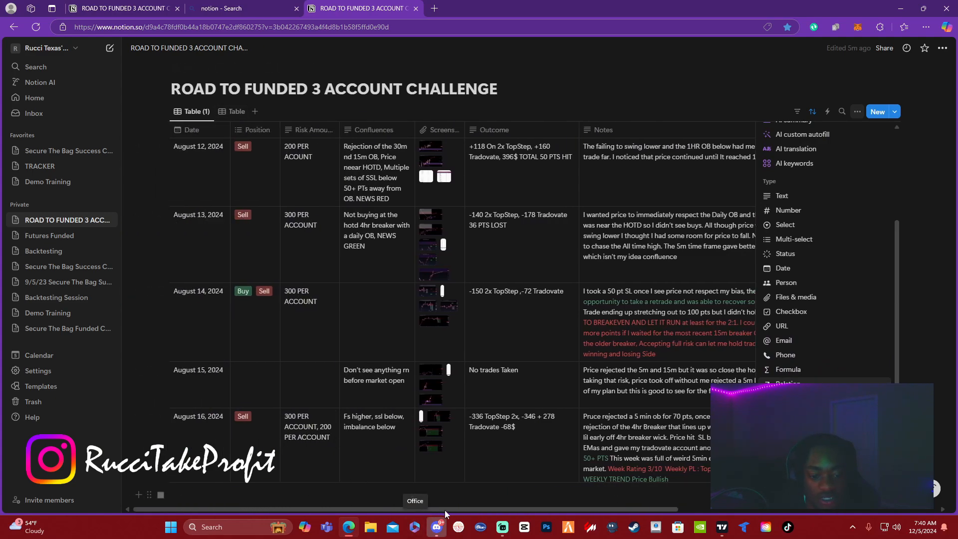
left_click_drag(446, 510, 717, 515)
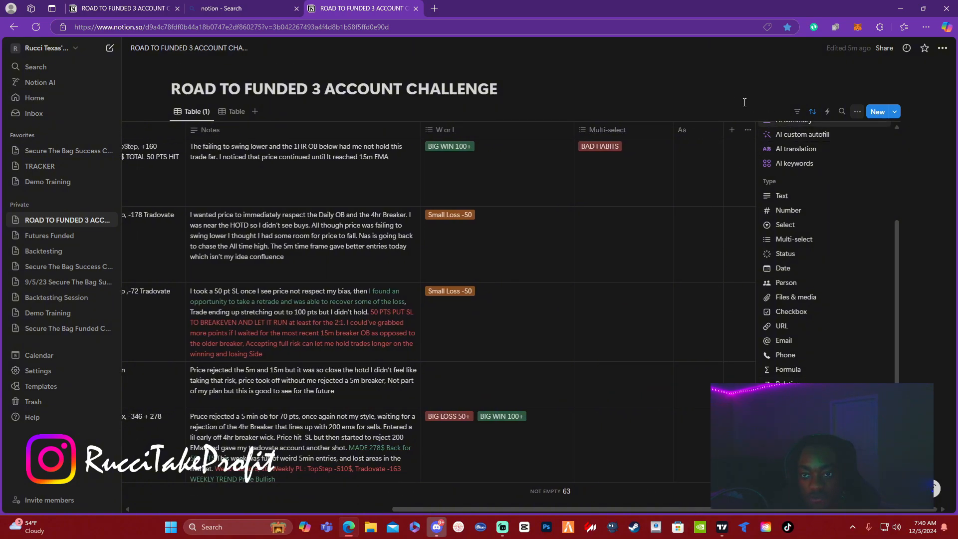
left_click(890, 103)
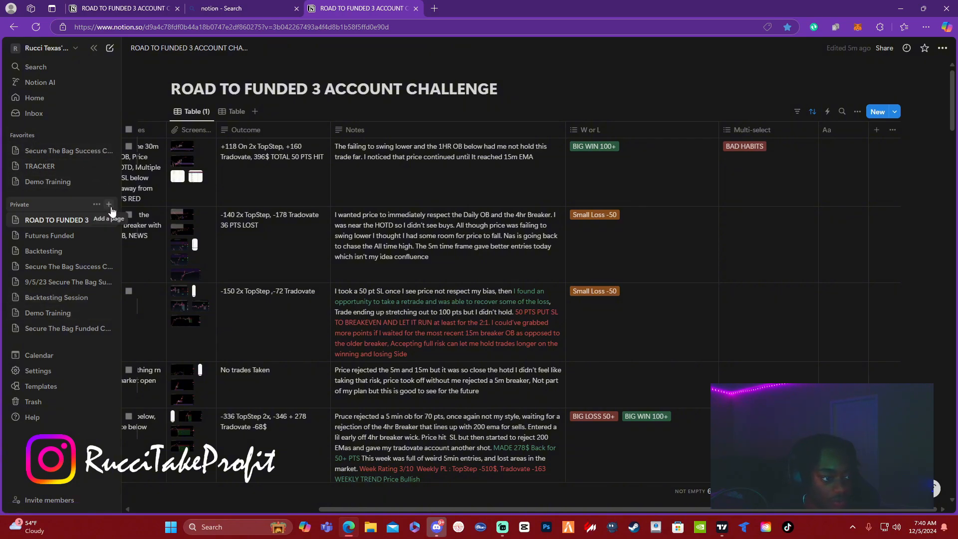
Create a new private page with a blank table and dismiss the new view setup
left_click(110, 205)
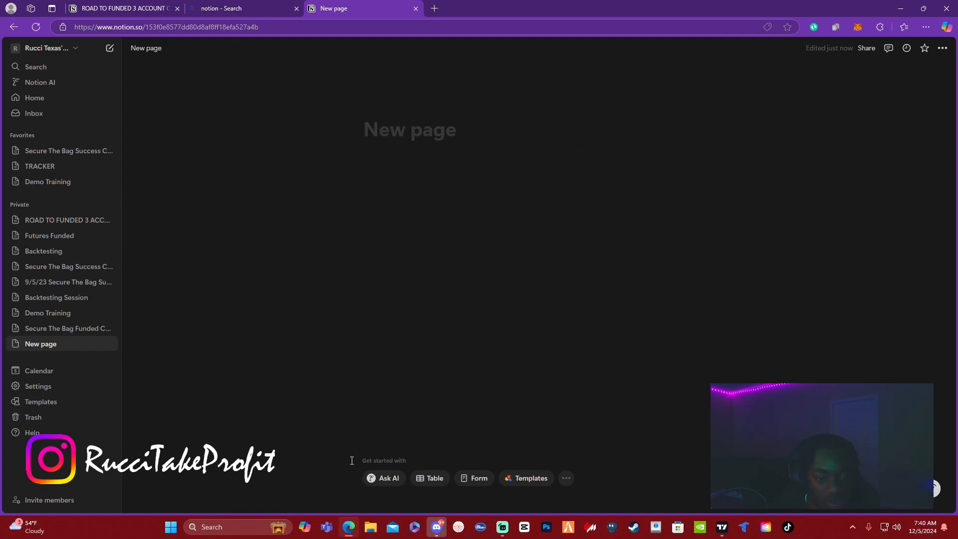
left_click(424, 480)
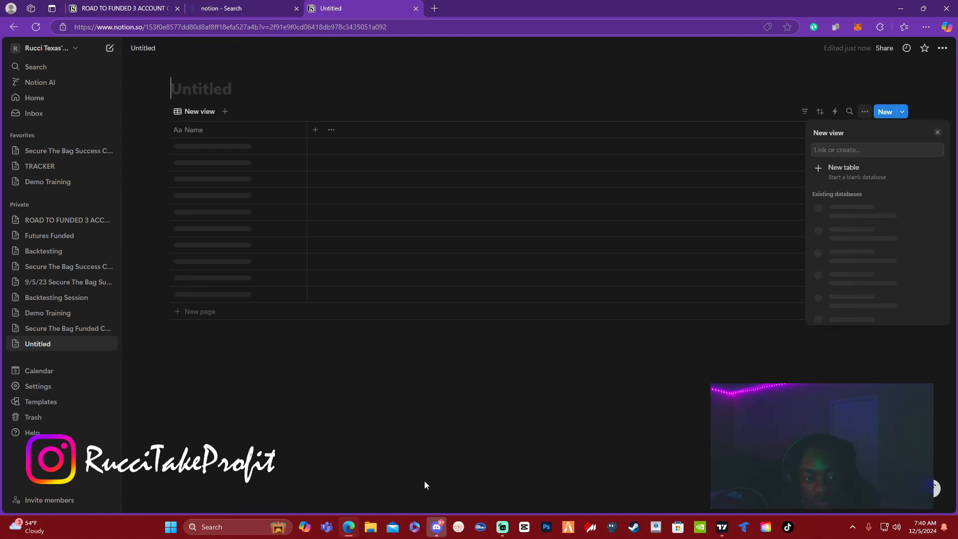
left_click(562, 318)
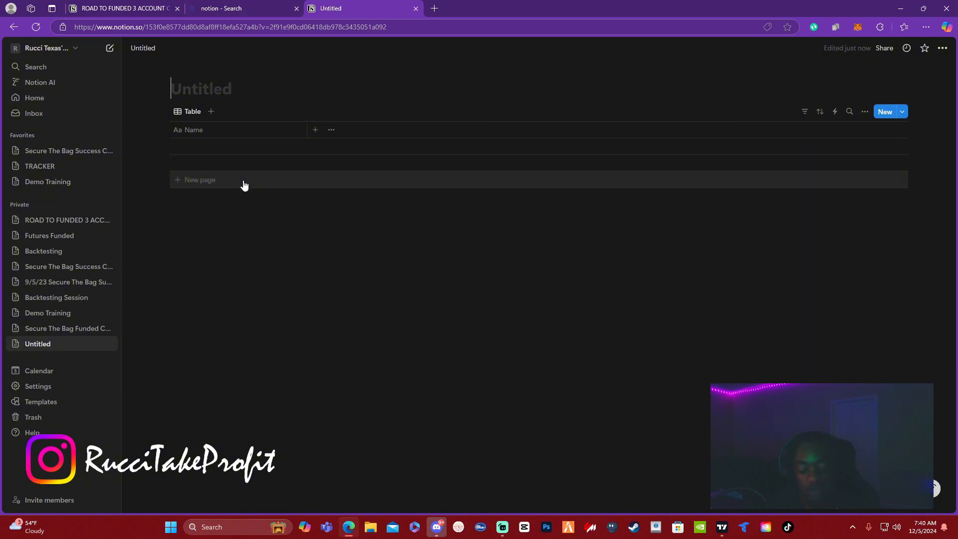
Title the new table page "Trading Journal"
type("Trading")
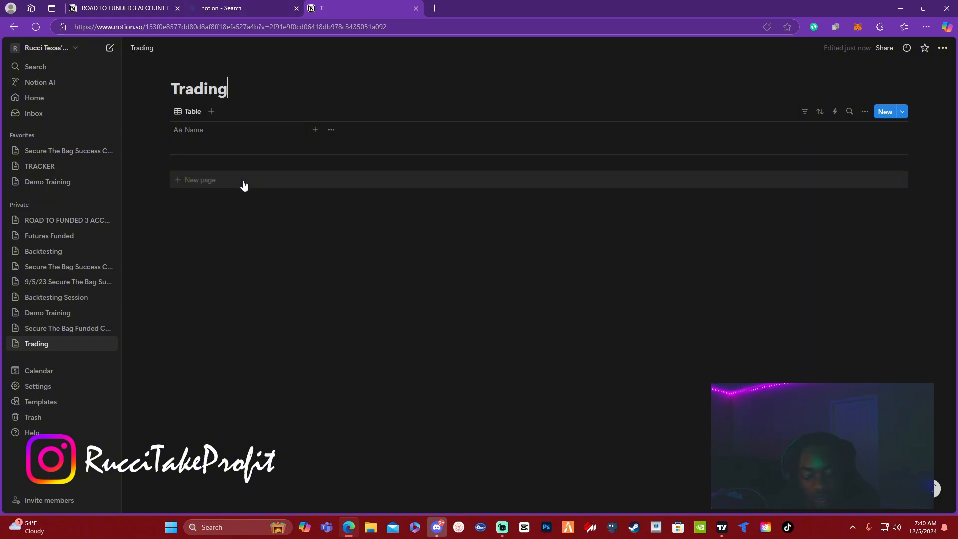
type(" JOurnal")
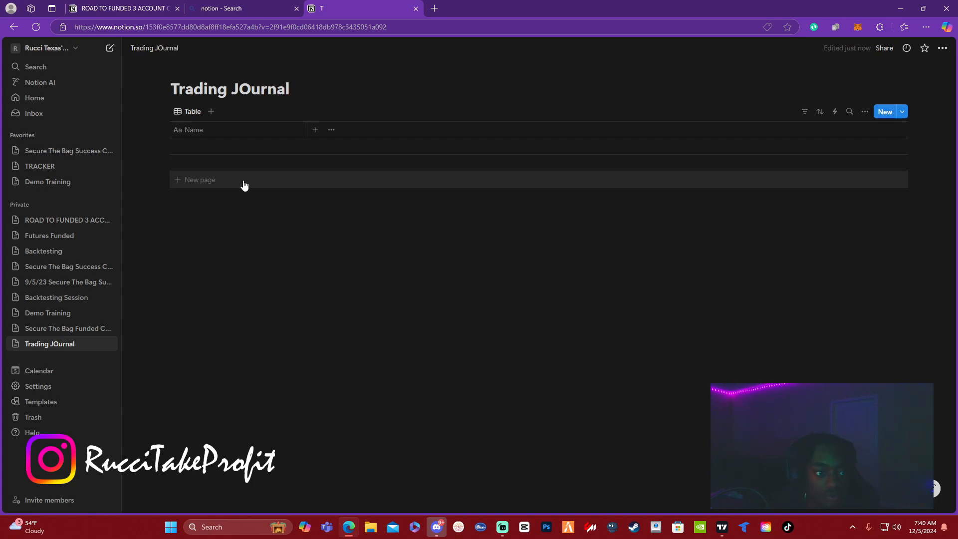
key("BackSpace")
key("BackSpace")
key("BackSpace")
key("BackSpace")
key("BackSpace")
key("BackSpace")
type("o")
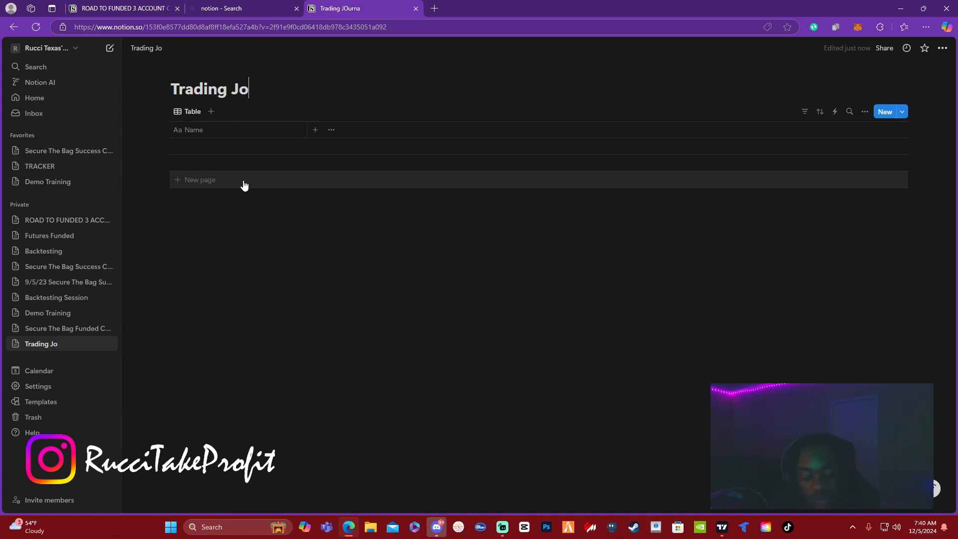
type("urnal")
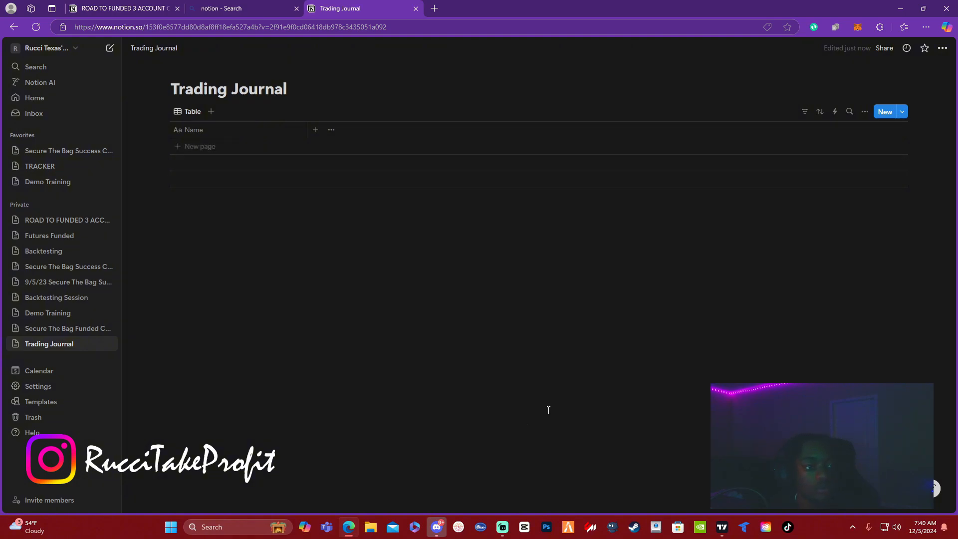
Narrow the Name column of the Trading Journal table and clear its name, leaving the title column unnamed
left_click(215, 130)
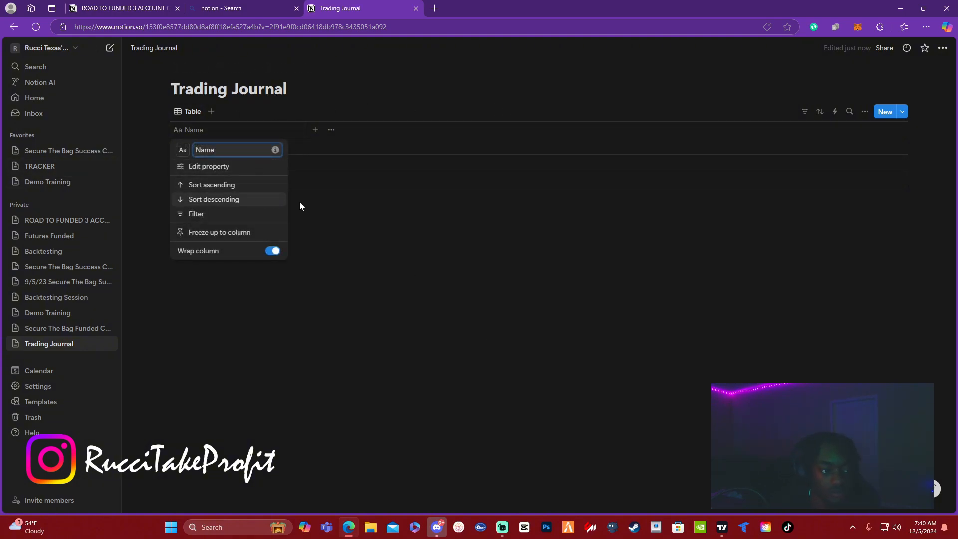
left_click(332, 186)
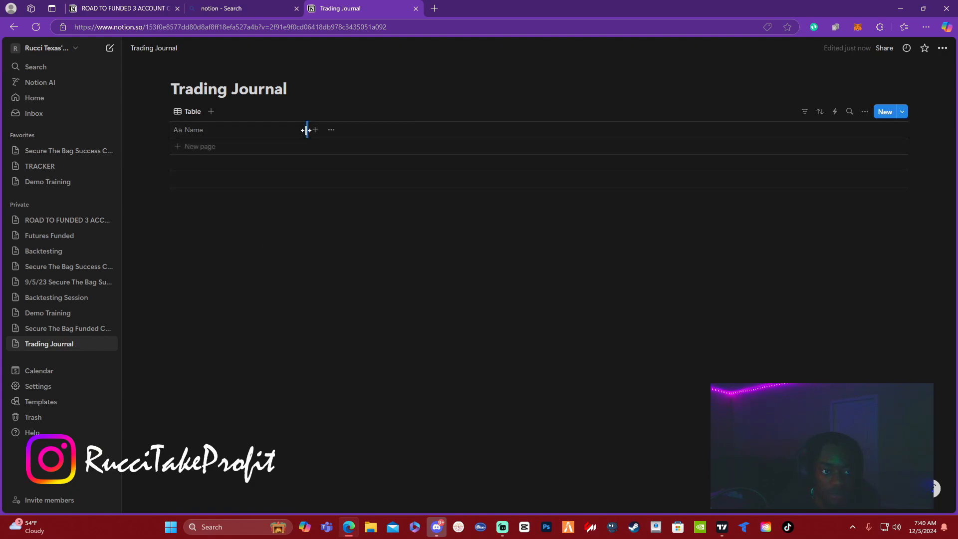
left_click_drag(306, 130, 218, 130)
left_click(190, 131)
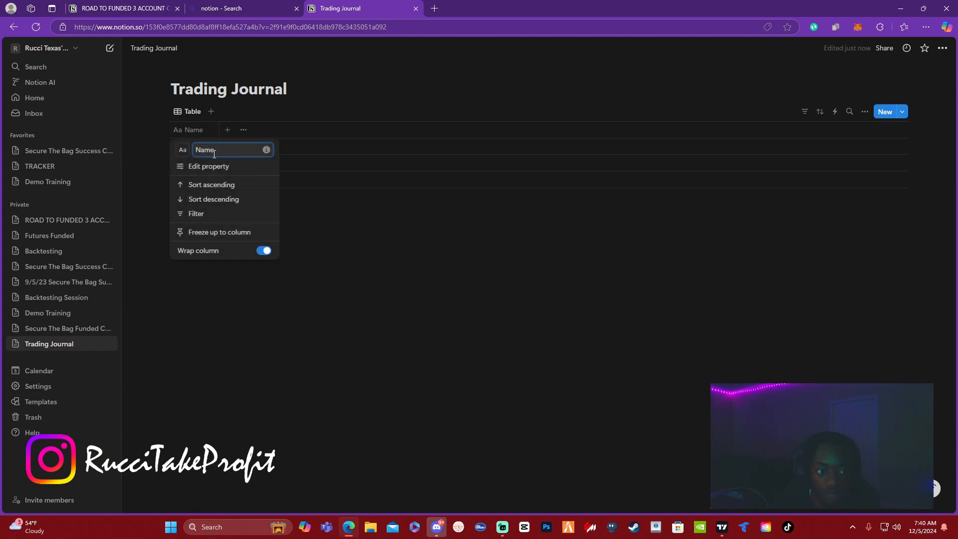
key("BackSpace")
key("BackSpace")
key("BackSpace")
key("BackSpace")
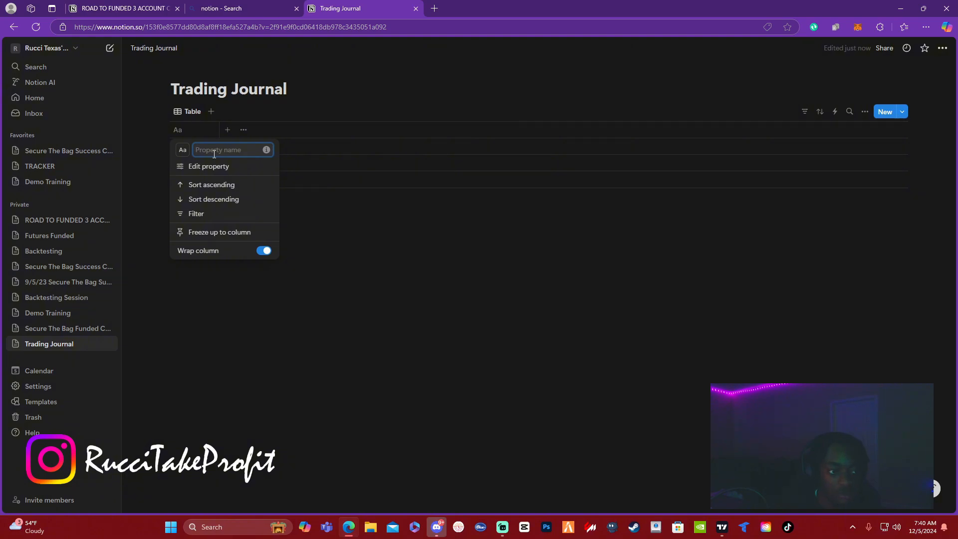
left_click(175, 129)
left_click(179, 133)
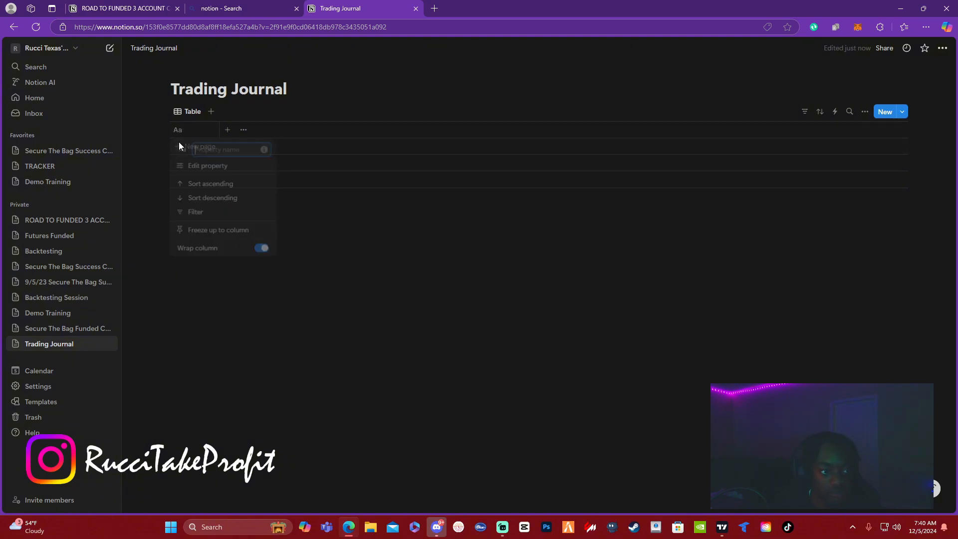
left_click(183, 149)
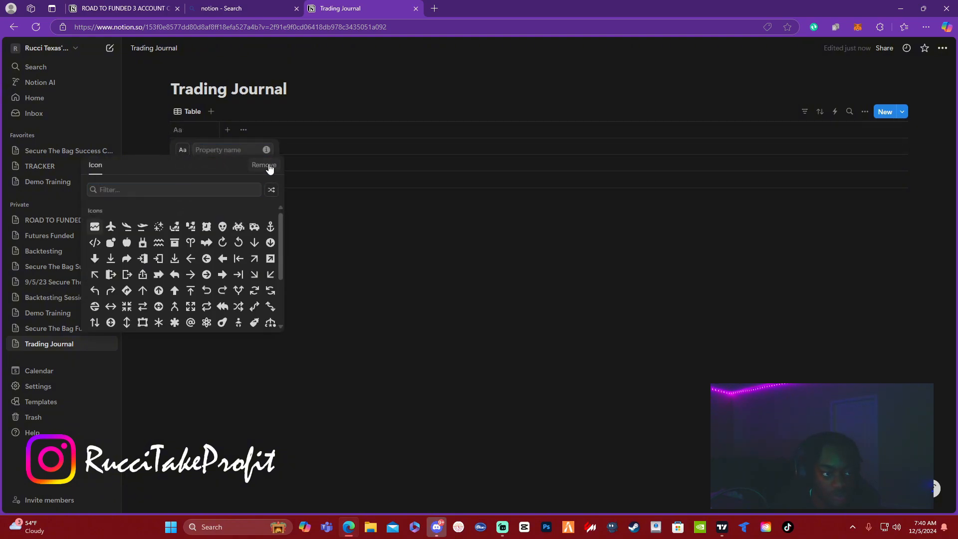
left_click(306, 188)
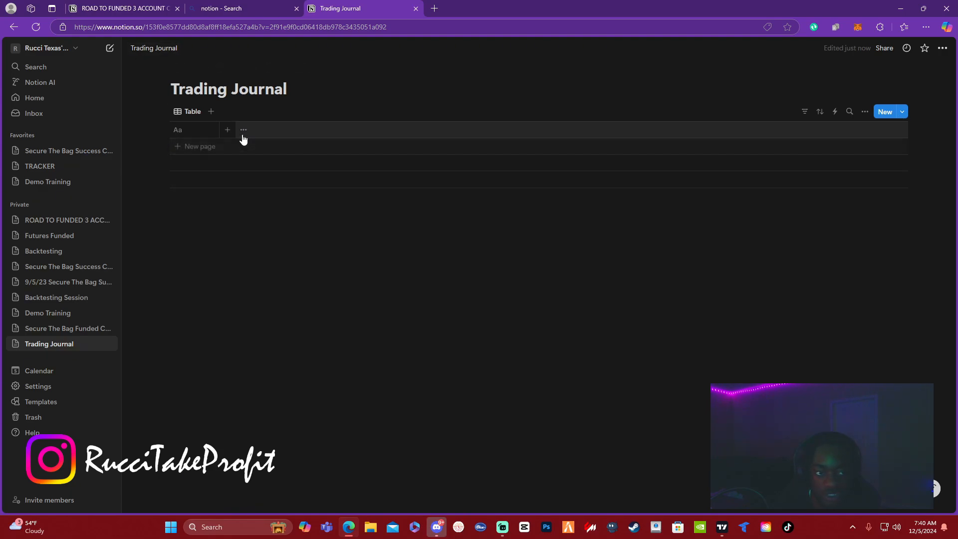
Add the suggested Trade Date property as a new column and check its column options without changing them
left_click(227, 130)
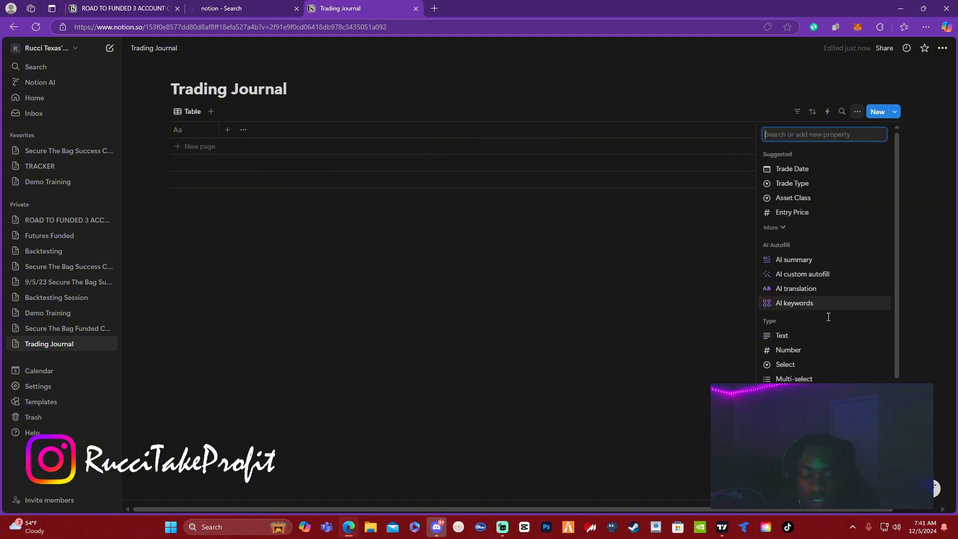
left_click(817, 173)
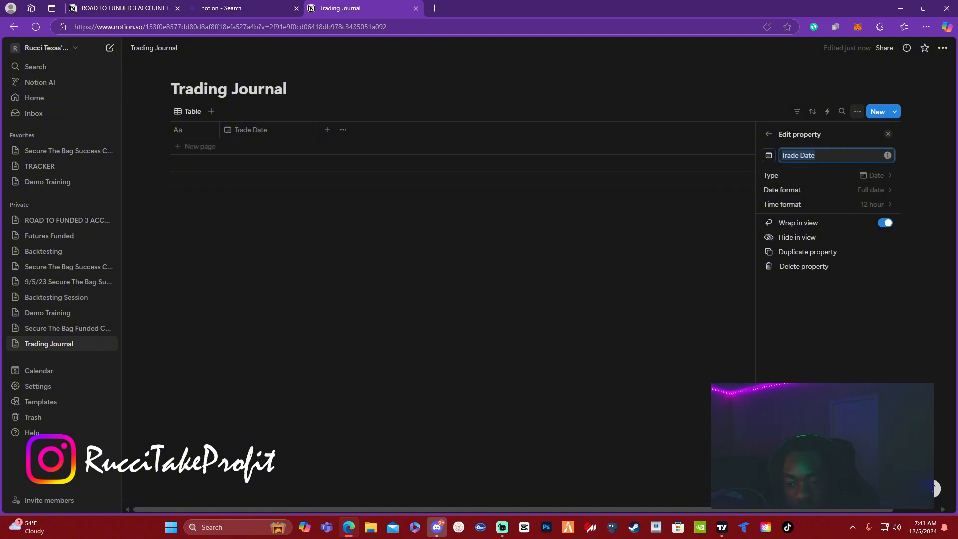
left_click(609, 300)
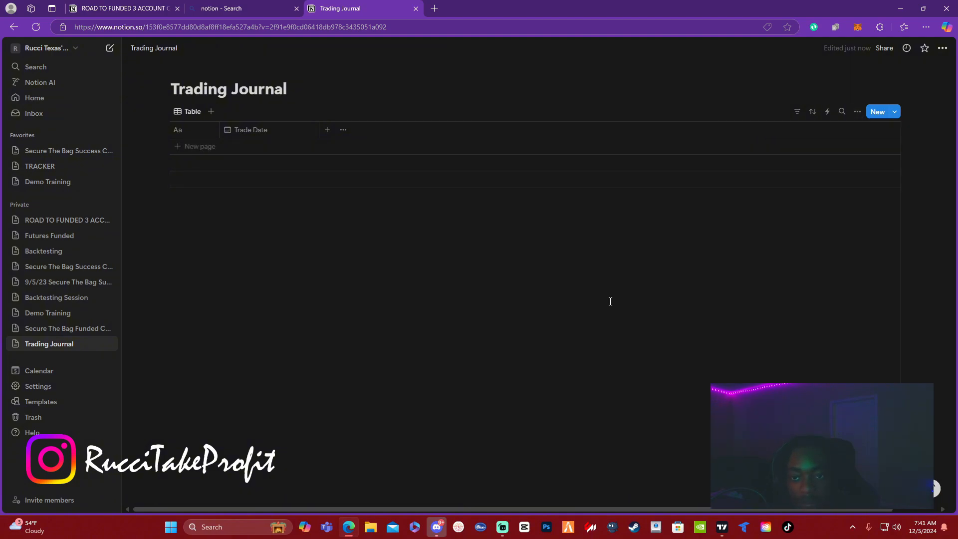
left_click(260, 130)
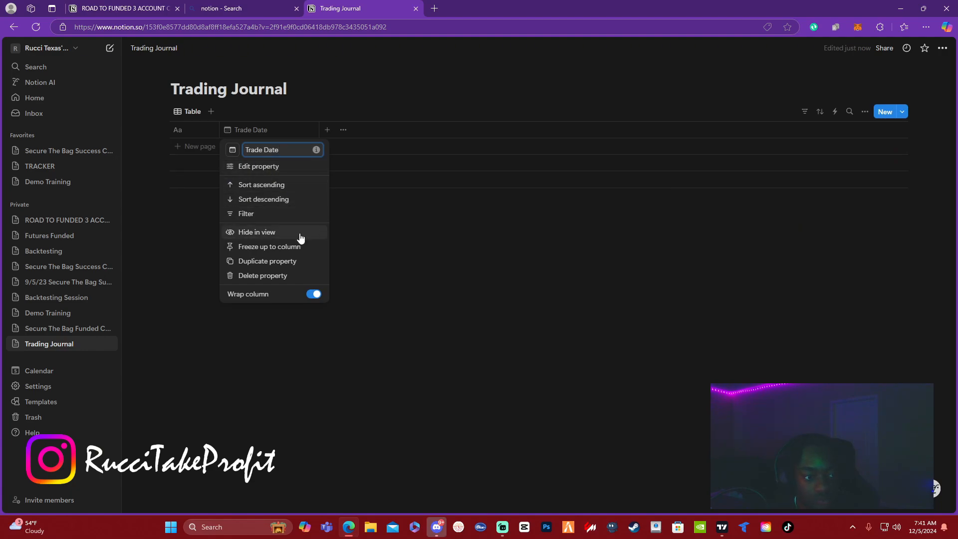
left_click(260, 131)
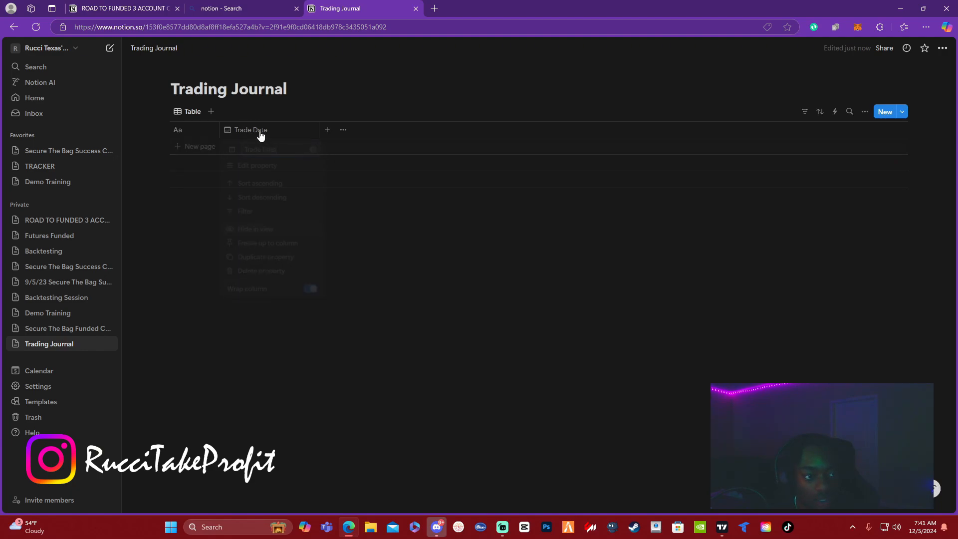
Add a row titled "e" and check the calendar in its Trade Date cell without picking a date
left_click(182, 149)
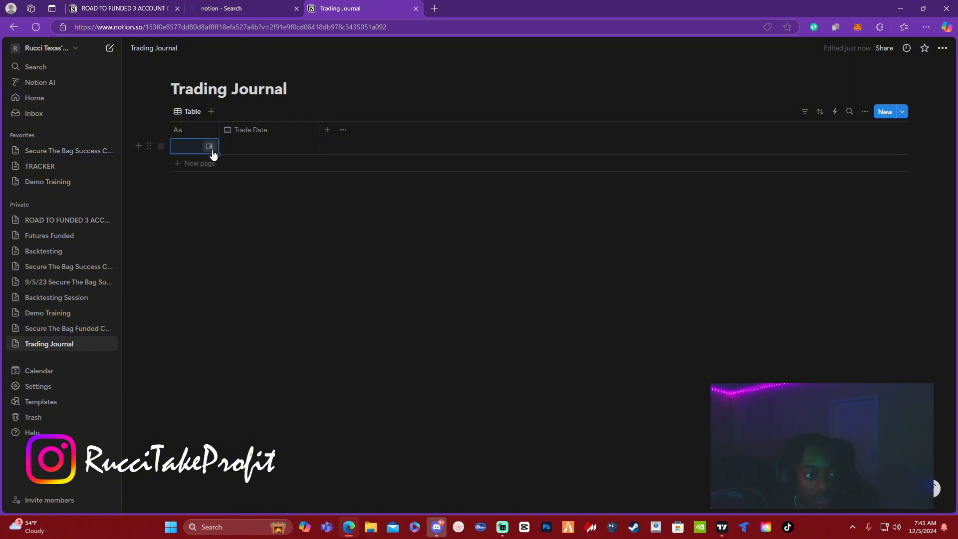
type("e")
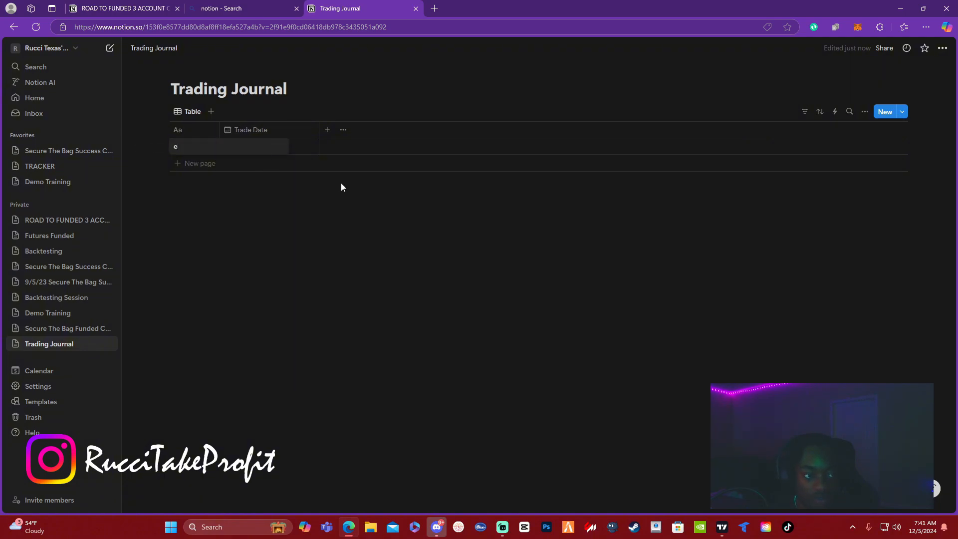
left_click(286, 151)
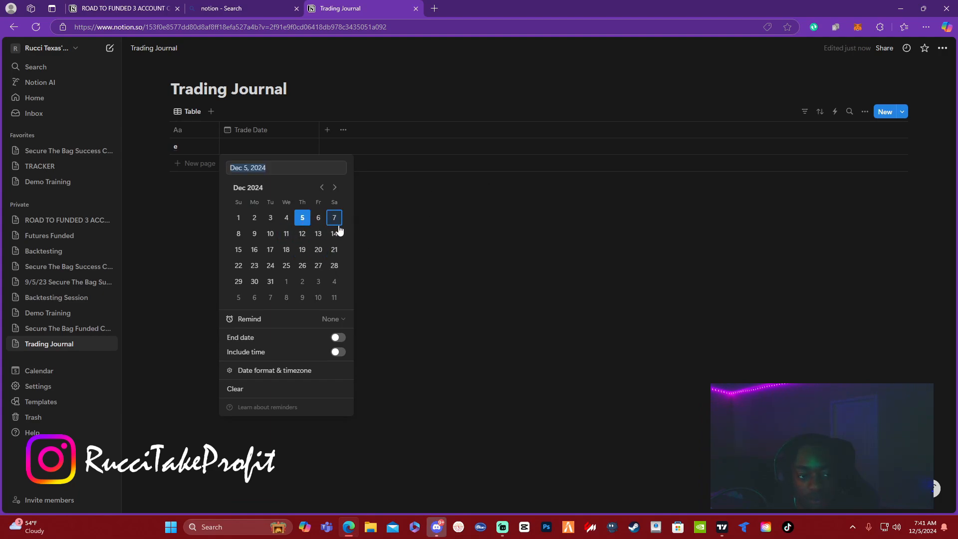
left_click(370, 196)
Check the existing ROAD TO FUNDED 3 ACCOUNT CHALLENGE journal's columns, placing the Trading Journal browser tab directly beside it, and return to the new table
left_click(328, 131)
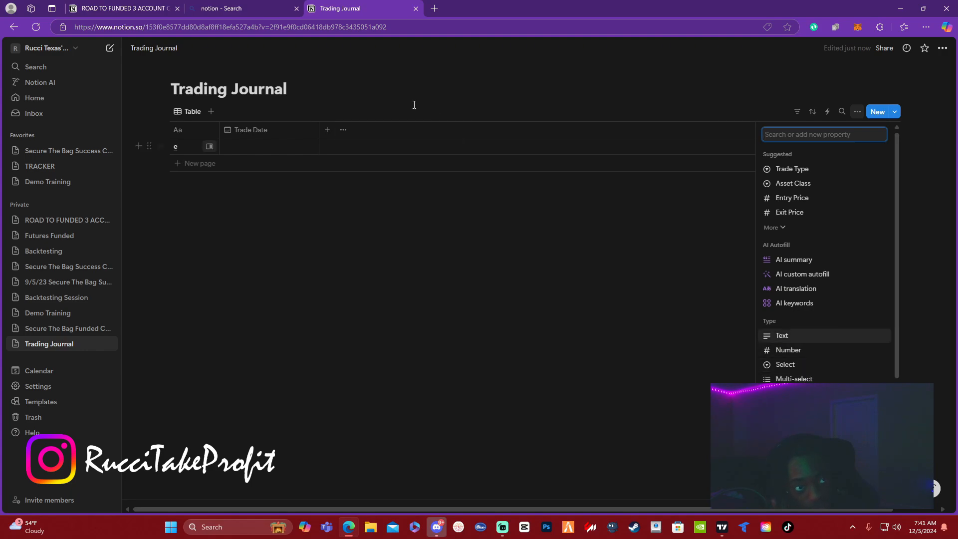
left_click(165, 5)
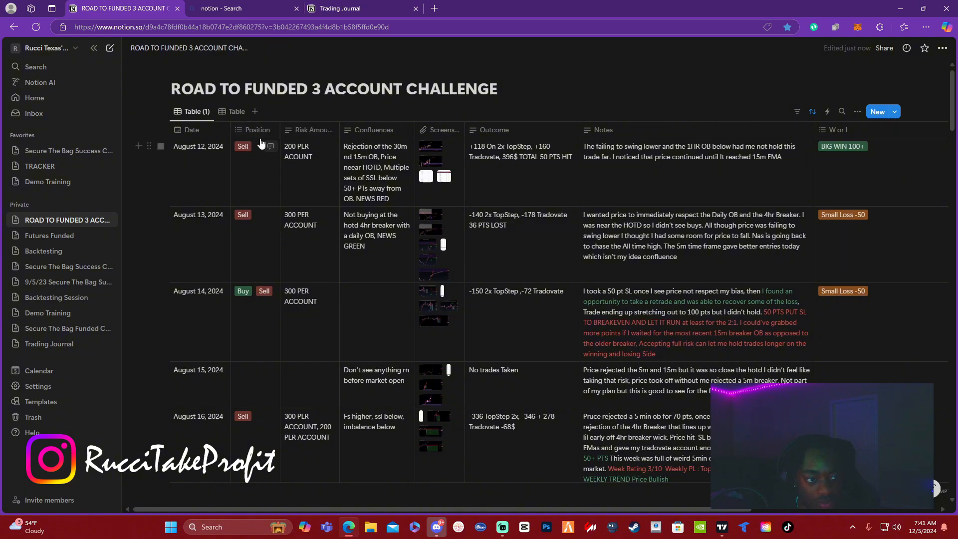
left_click(344, 9)
left_click_drag(343, 9, 249, 8)
left_click(131, 9)
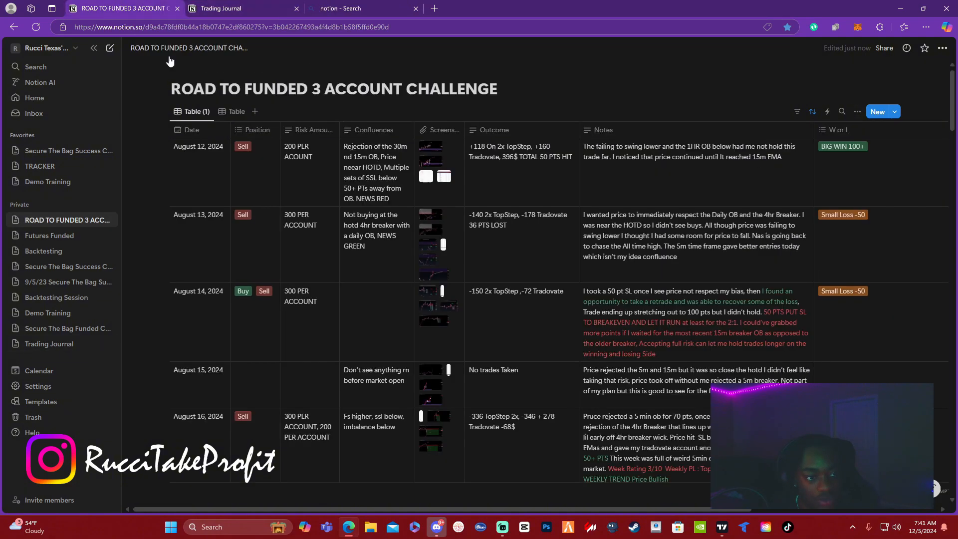
left_click(250, 7)
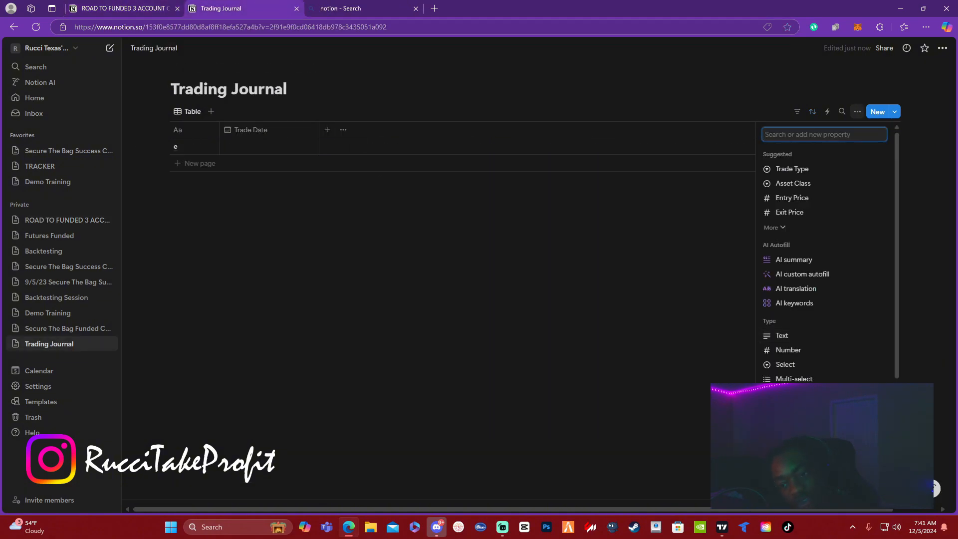
Add a Multi-select column to the Trading Journal table with the options Buy and Sell
left_click(815, 376)
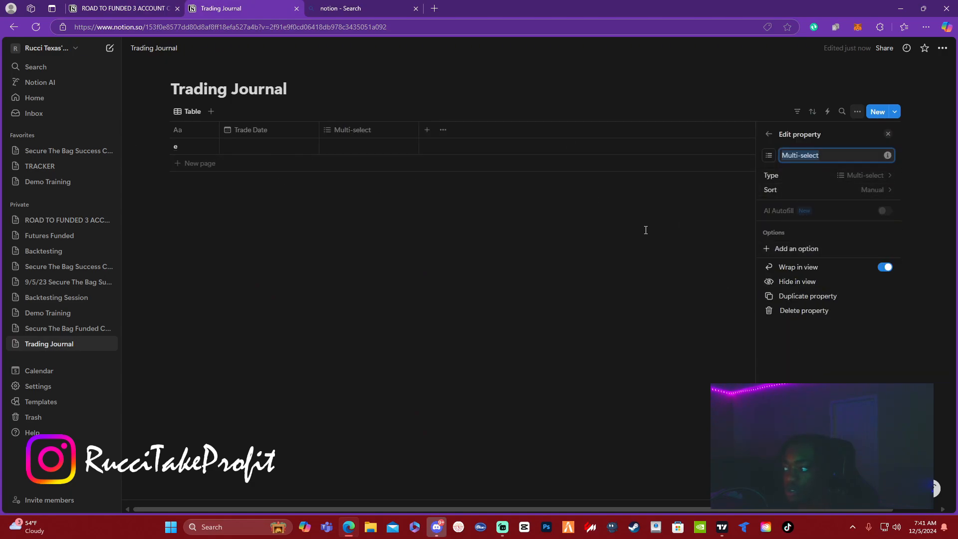
left_click(810, 255)
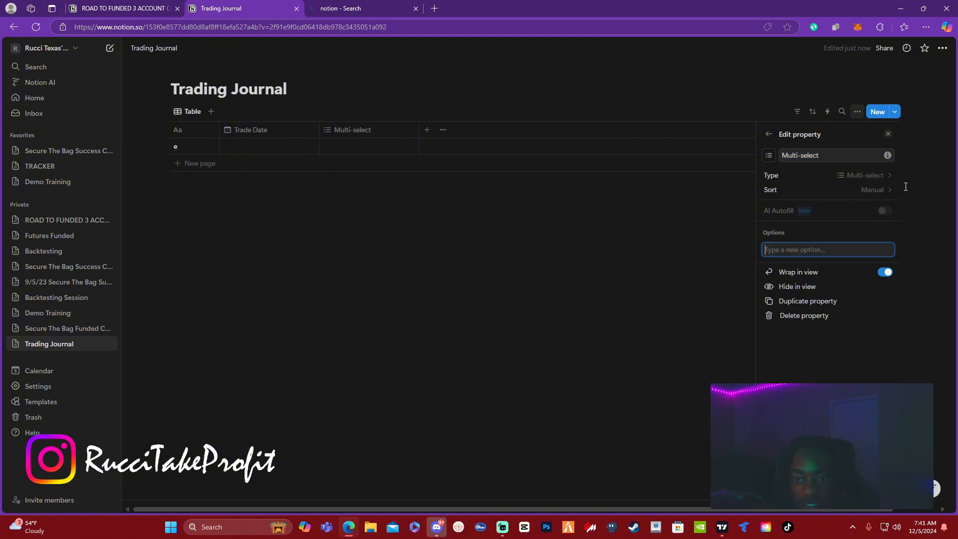
type("Buy")
key("Return")
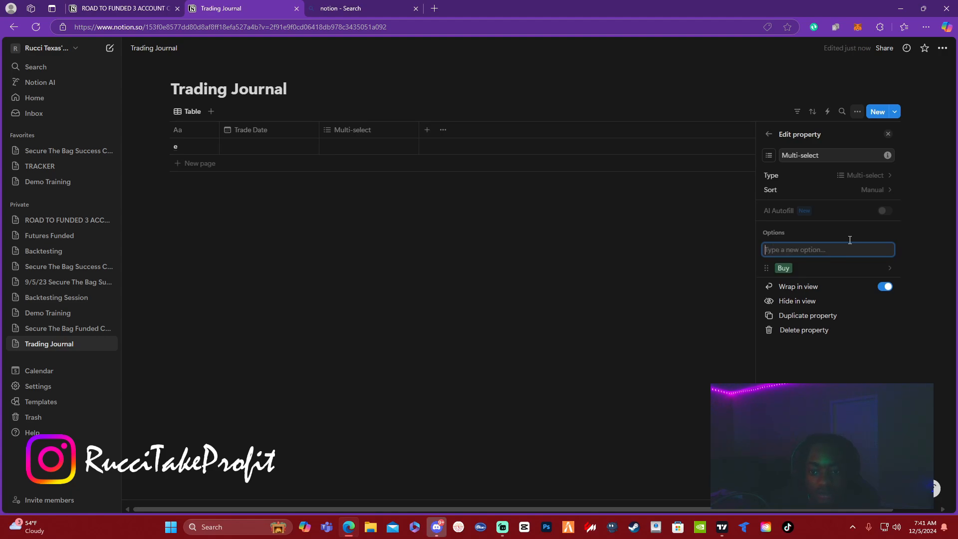
type("Sell")
key("Return")
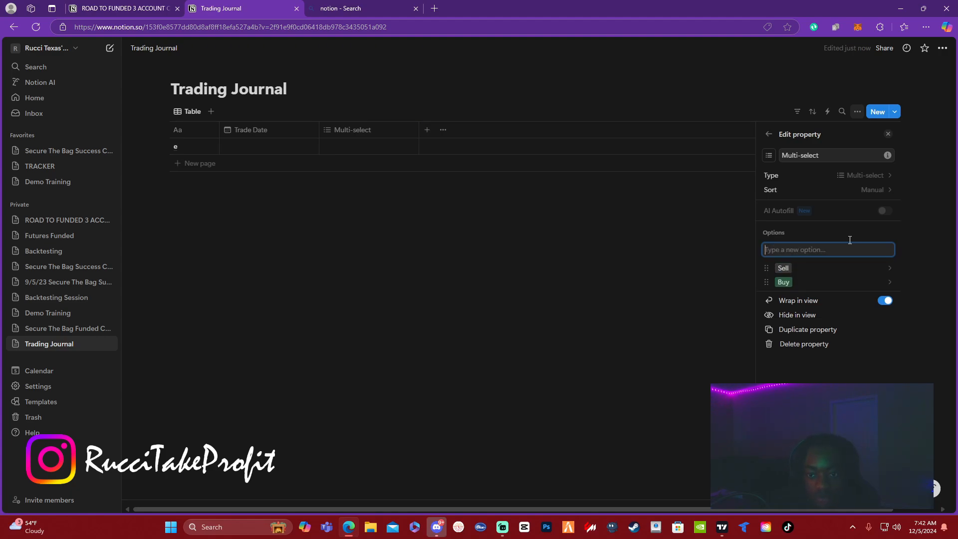
key("Return")
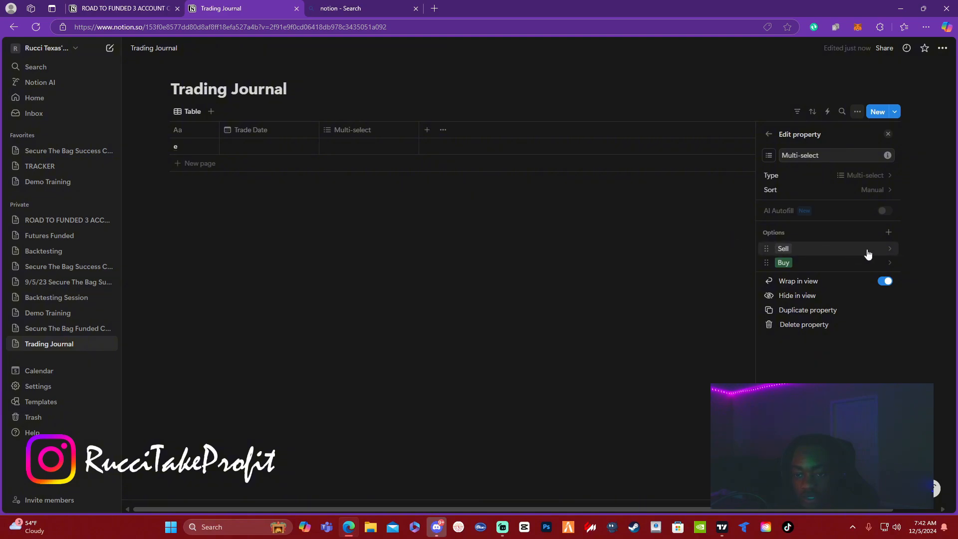
Color the Multi-select column's Buy option purple and its Sell option red
left_click(889, 263)
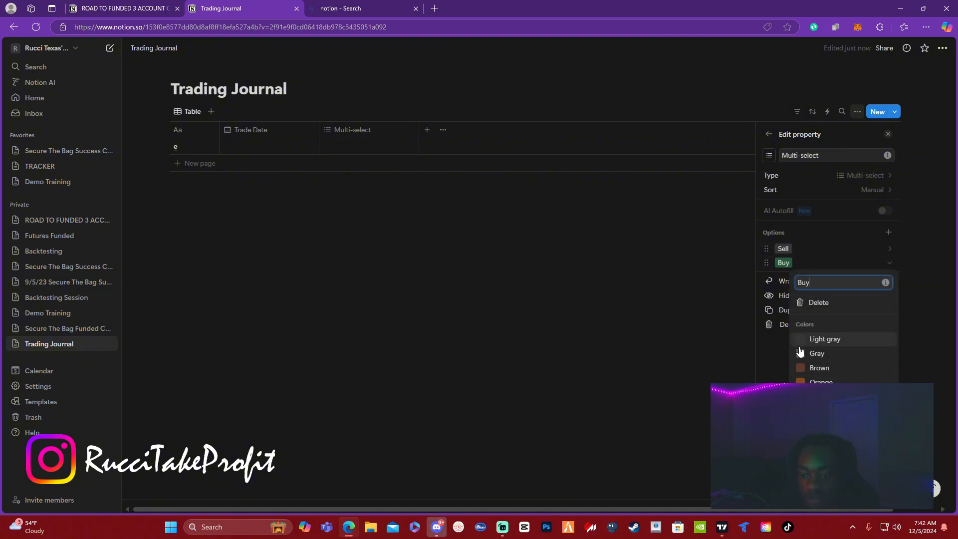
left_click(821, 440)
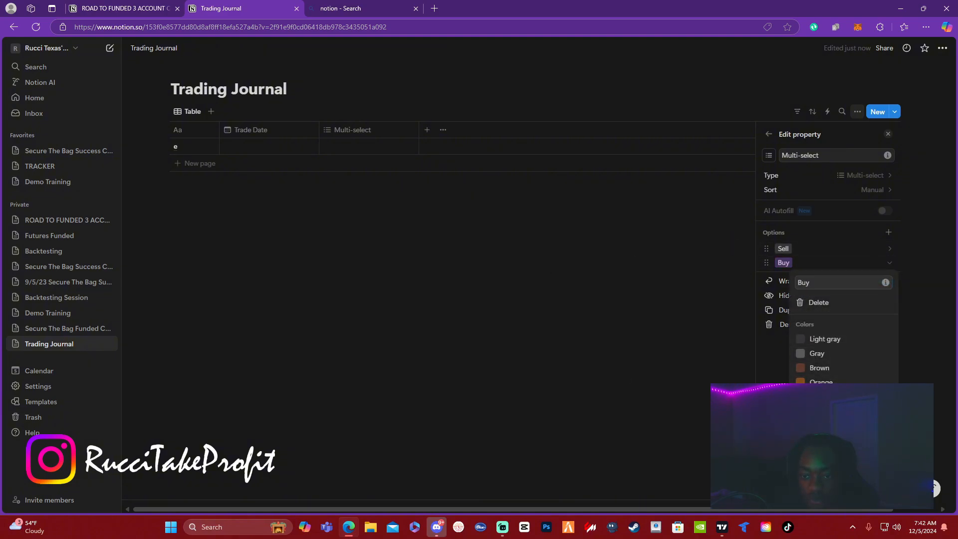
left_click(851, 217)
left_click(843, 248)
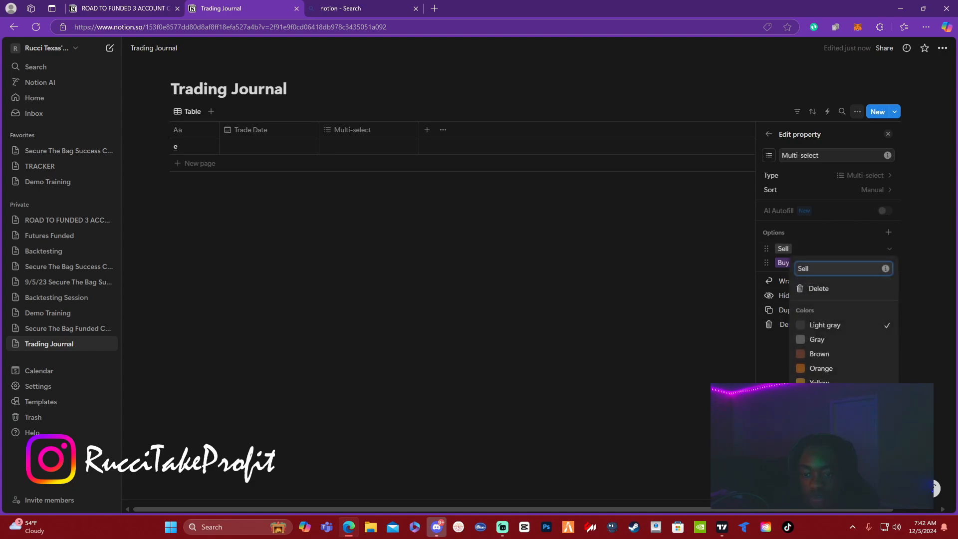
left_click(820, 454)
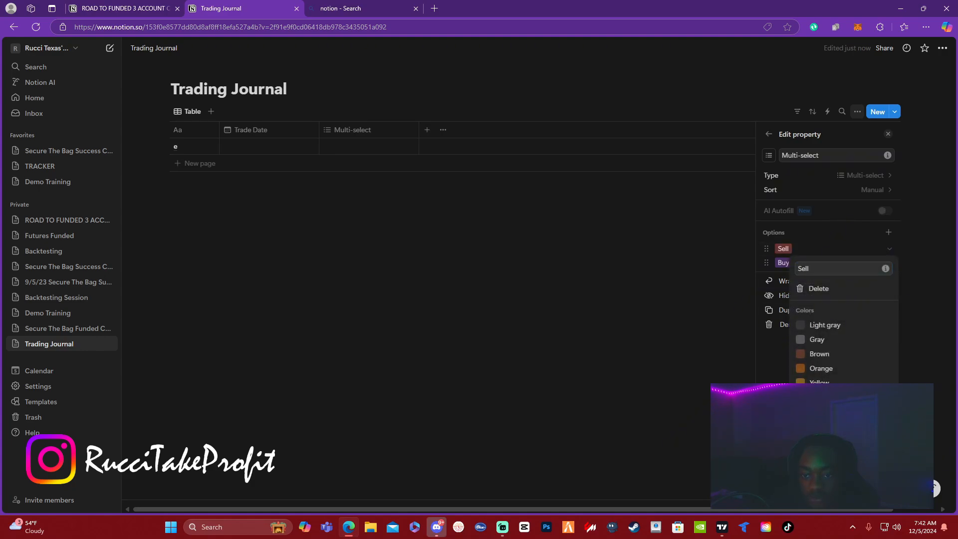
left_click(917, 380)
left_click(891, 248)
key("Escape")
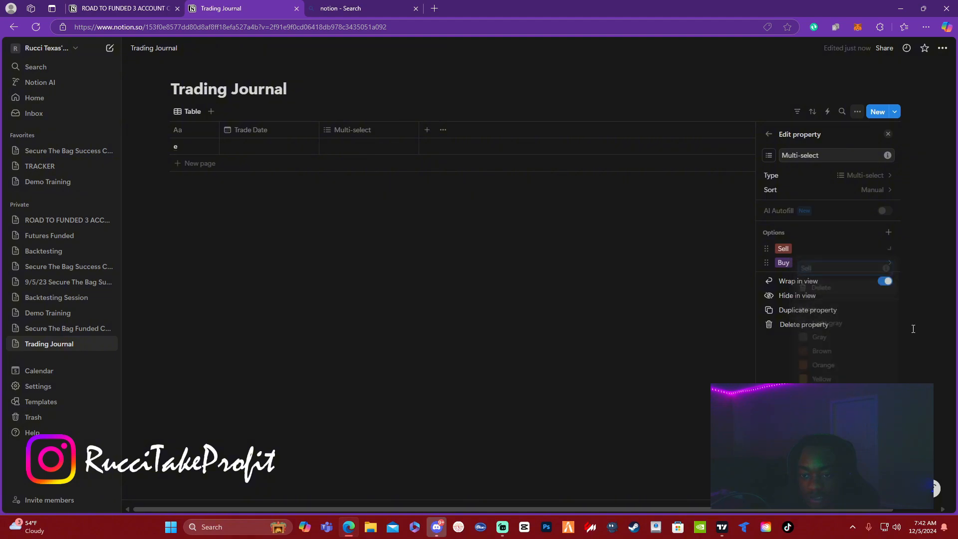
In the ROAD TO FUNDED 3 ACCOUNT CHALLENGE journal, change the color of the Position column's Buy option to purple
left_click(131, 10)
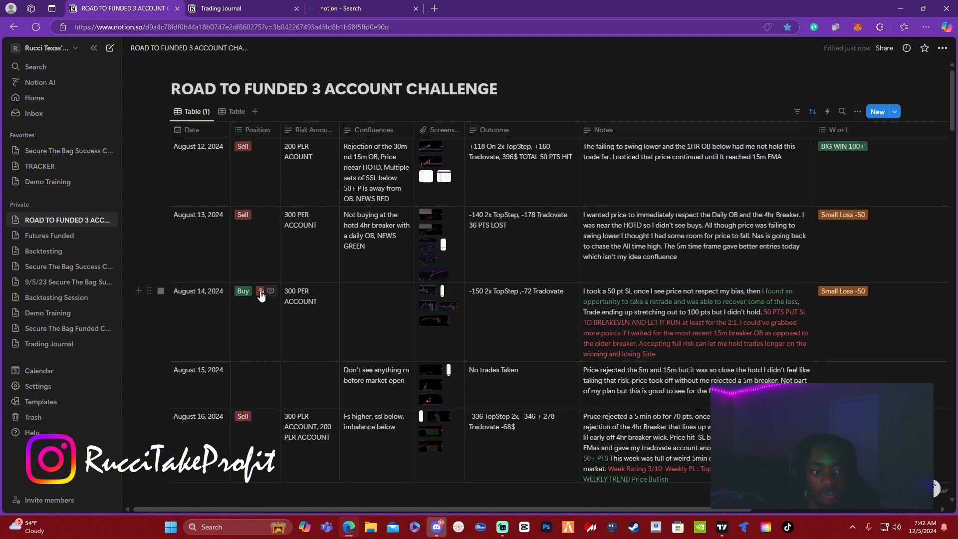
left_click(246, 298)
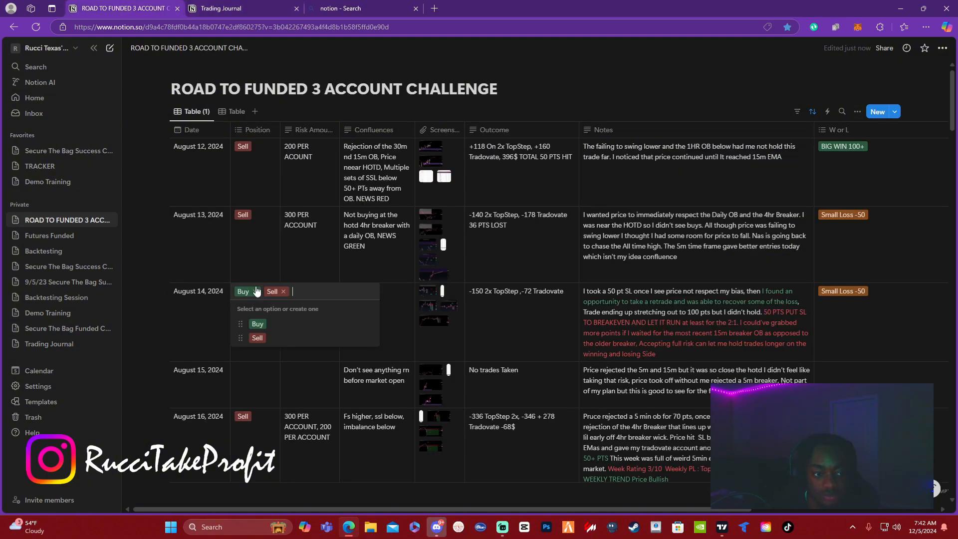
left_click(253, 130)
left_click(253, 130)
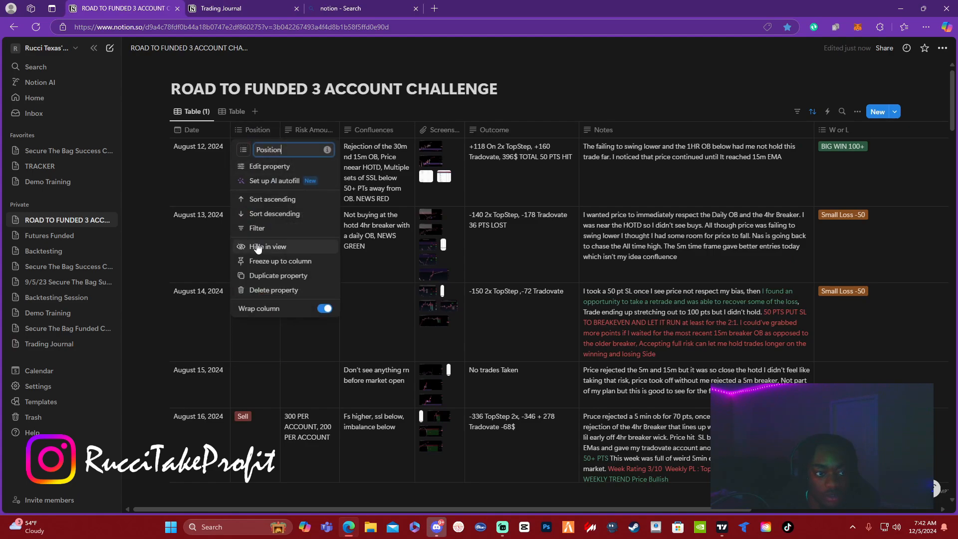
left_click(290, 170)
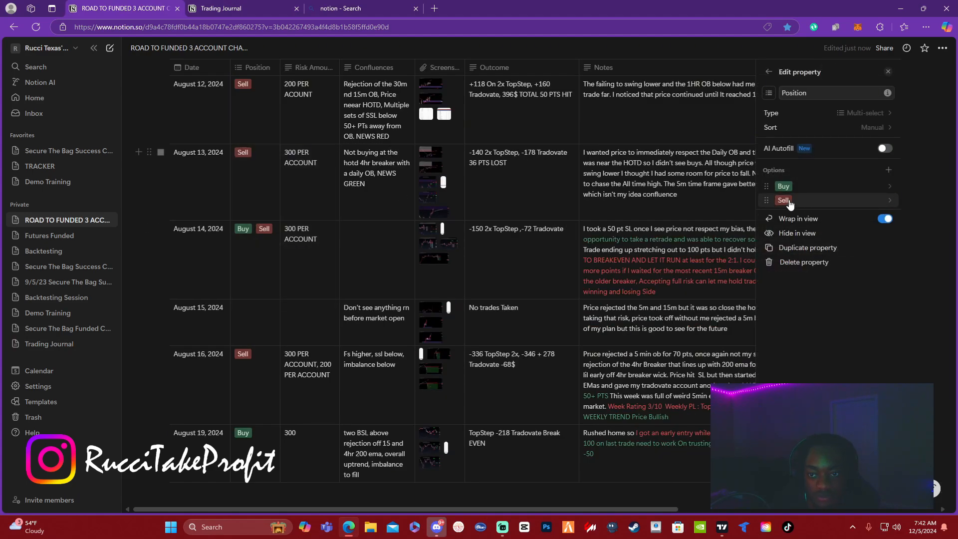
left_click(785, 186)
left_click(799, 364)
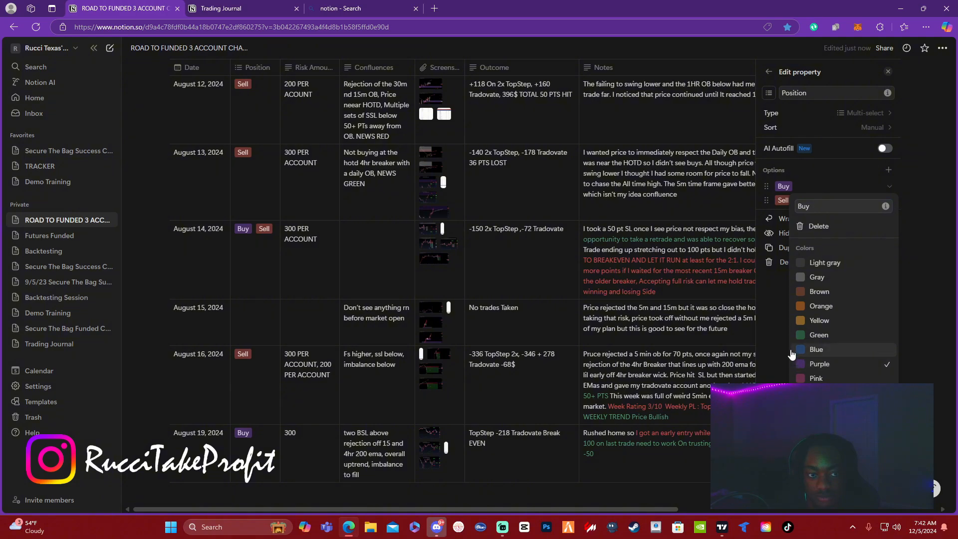
left_click(529, 333)
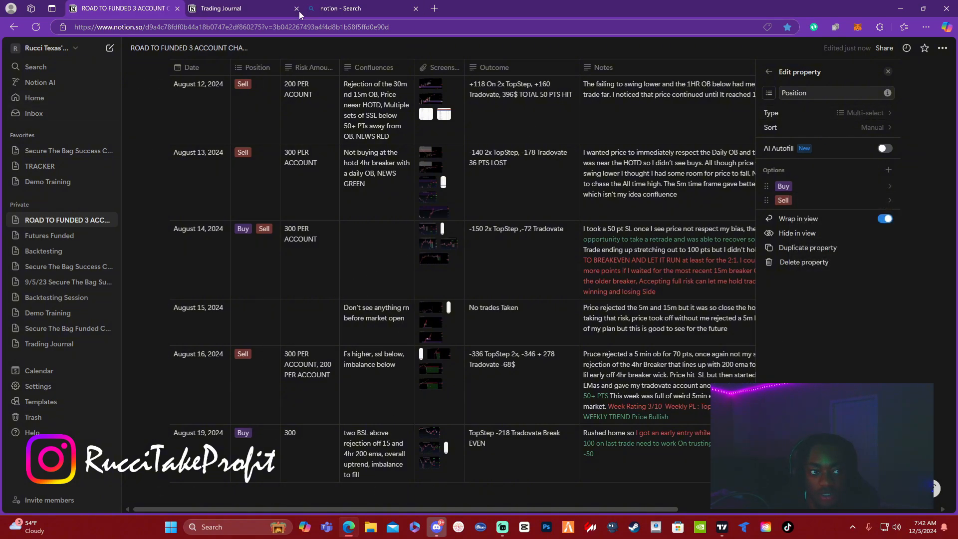
Return to the new Trading Journal table and review the Multi-select column's property settings, including its Sell and Buy options
left_click(267, 11)
left_click(380, 323)
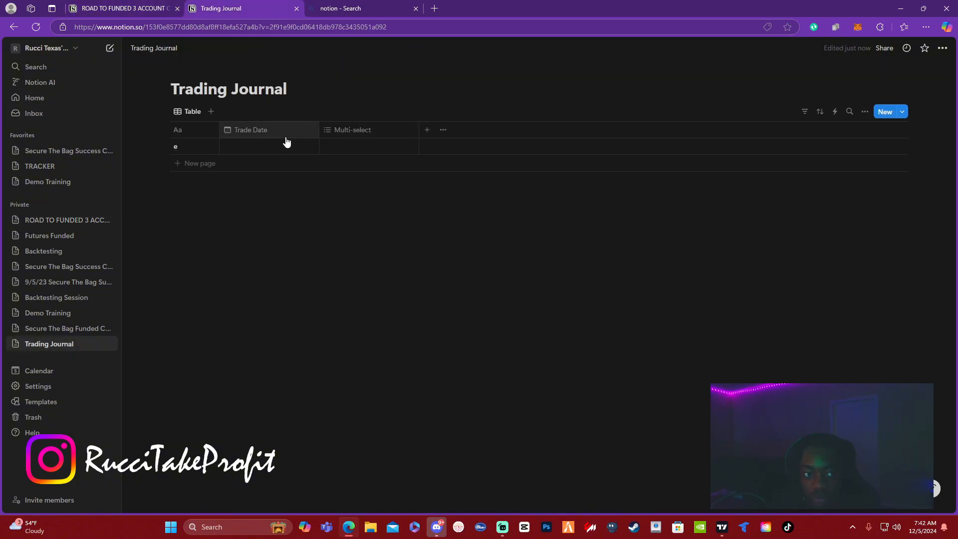
left_click(359, 130)
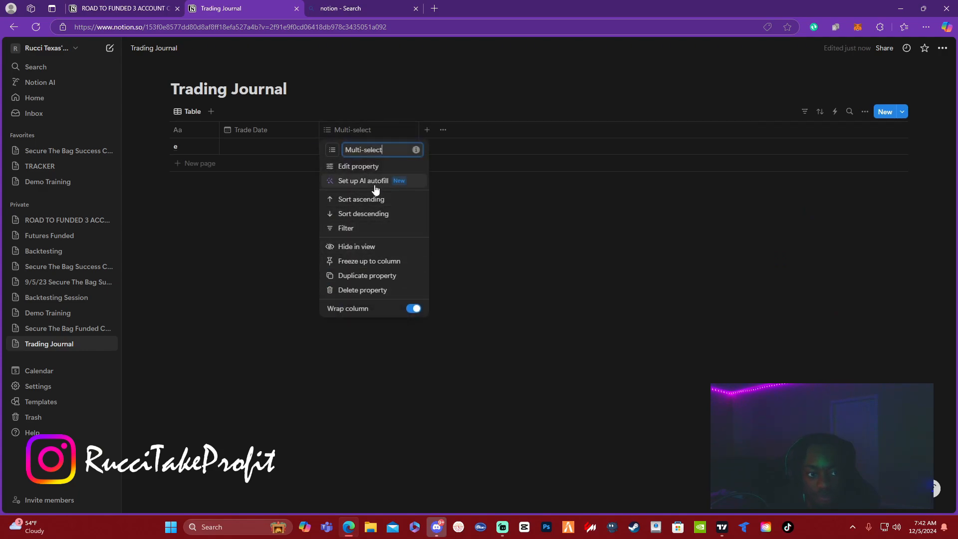
left_click(388, 168)
left_click(372, 167)
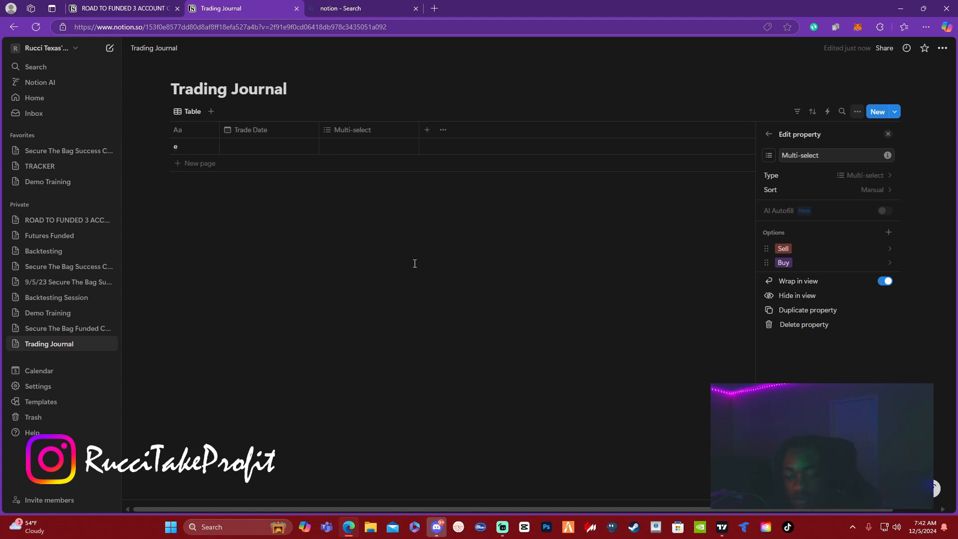
left_click(465, 204)
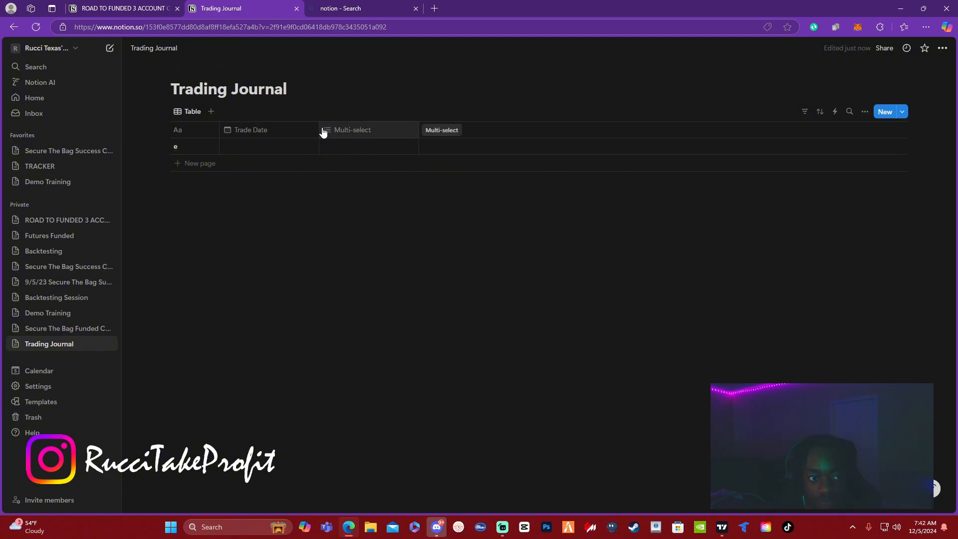
Narrow the Trade Date column to fit its heading and reduce the Multi-select column to a similar width
left_click_drag(322, 129, 278, 129)
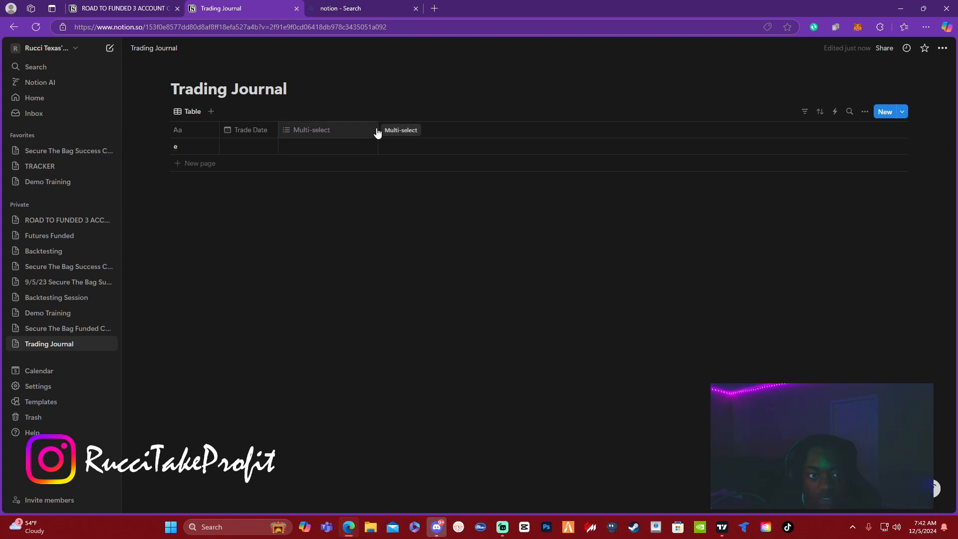
left_click(378, 131)
left_click(378, 130)
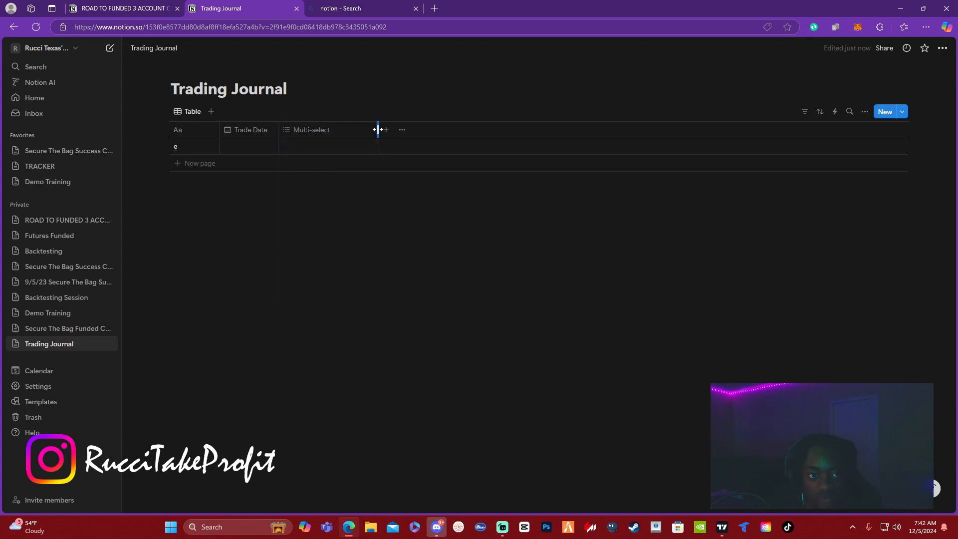
left_click_drag(378, 130, 335, 130)
Check the Sell and Buy options offered in the first row's Multi-select cell, leaving the cell empty
left_click(319, 146)
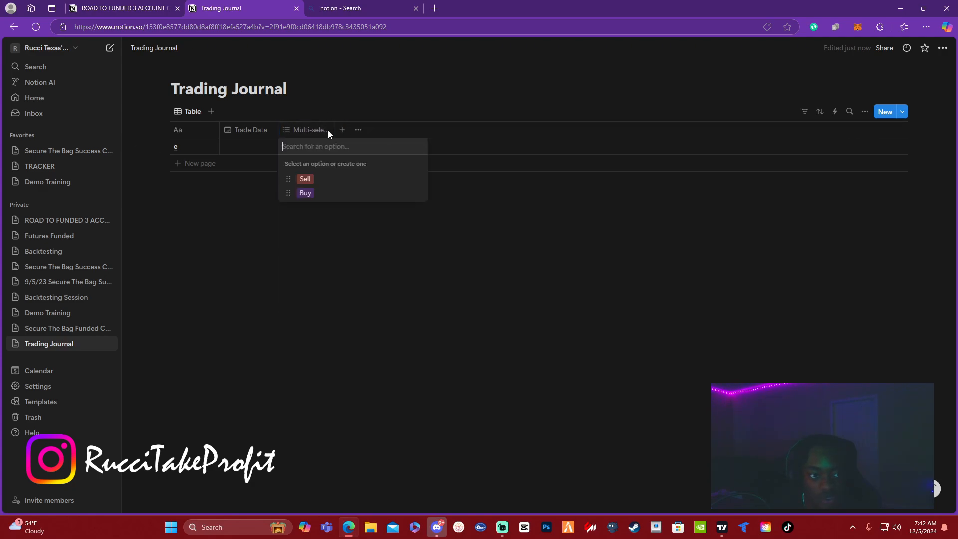
left_click(306, 193)
left_click(305, 179)
left_click(305, 147)
left_click(305, 146)
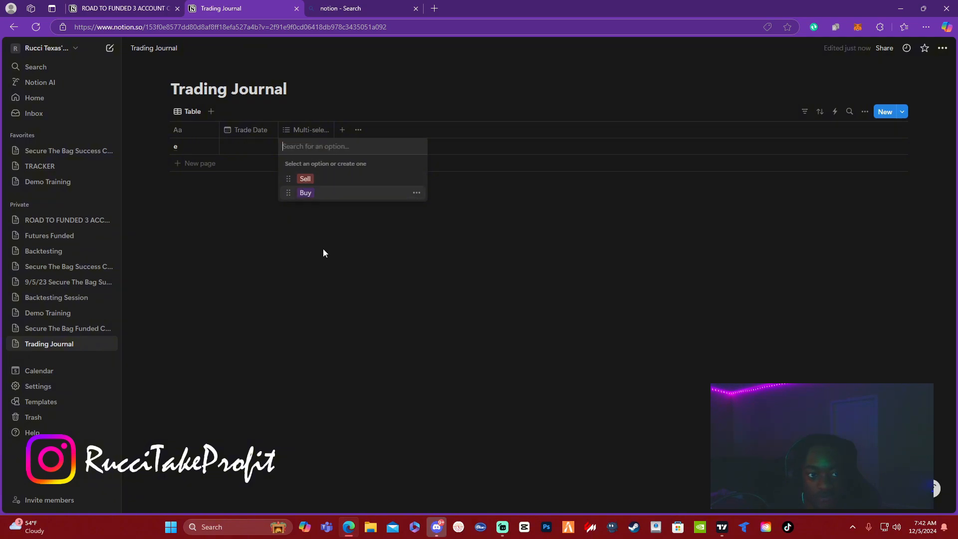
key("Escape")
Add two Text columns after the Multi-select column, consulting the ROAD TO FUNDED 3 ACCOUNT CHALLENGE journal's columns for reference
left_click(342, 130)
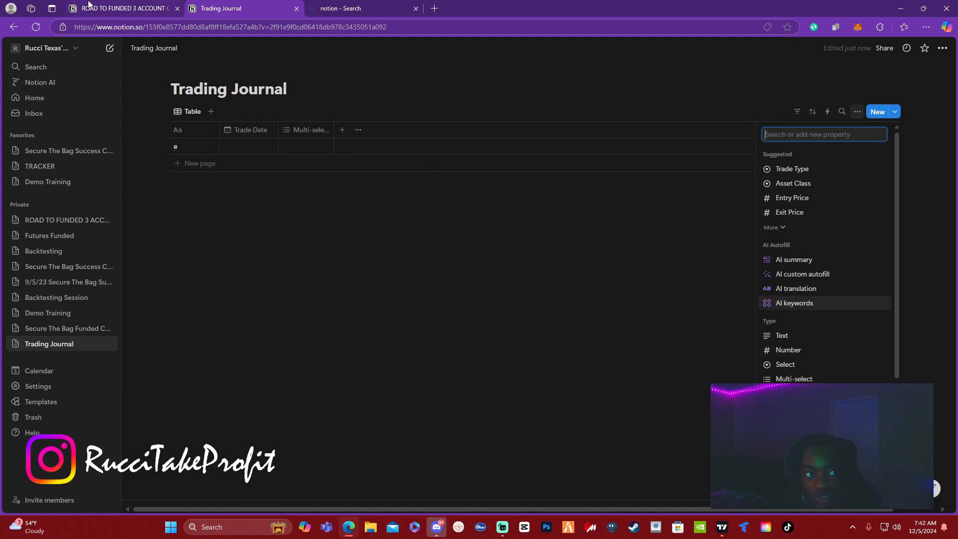
left_click(89, 6)
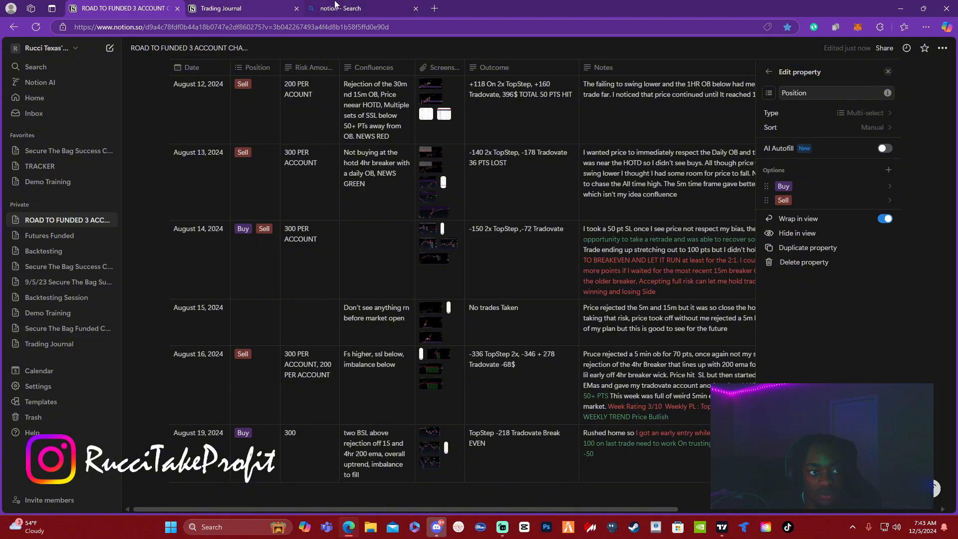
left_click(335, 6)
left_click(235, 8)
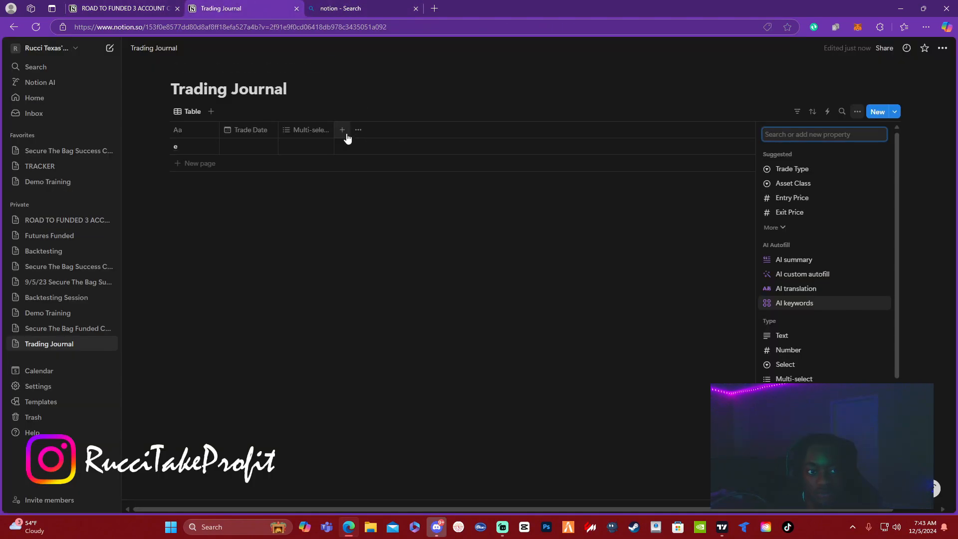
left_click(814, 339)
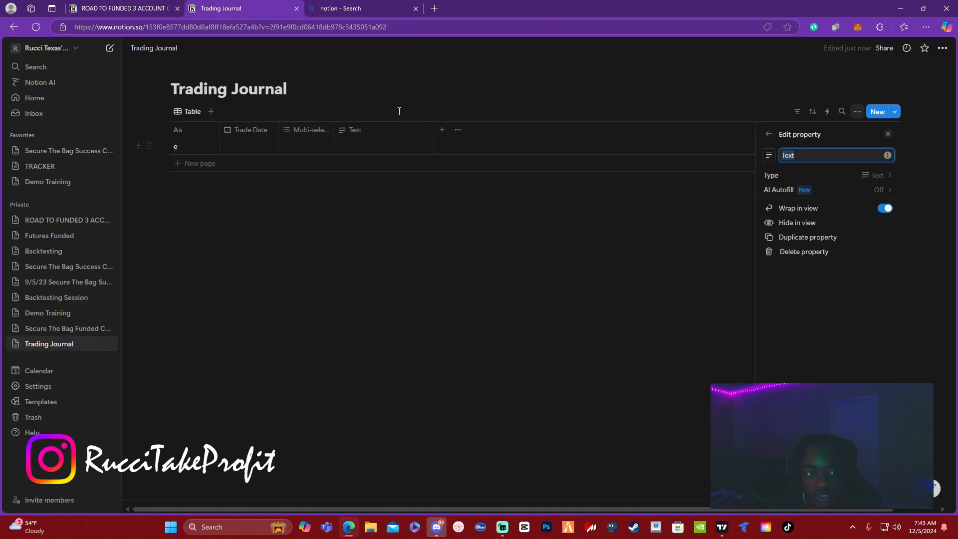
left_click(739, 361)
left_click(441, 129)
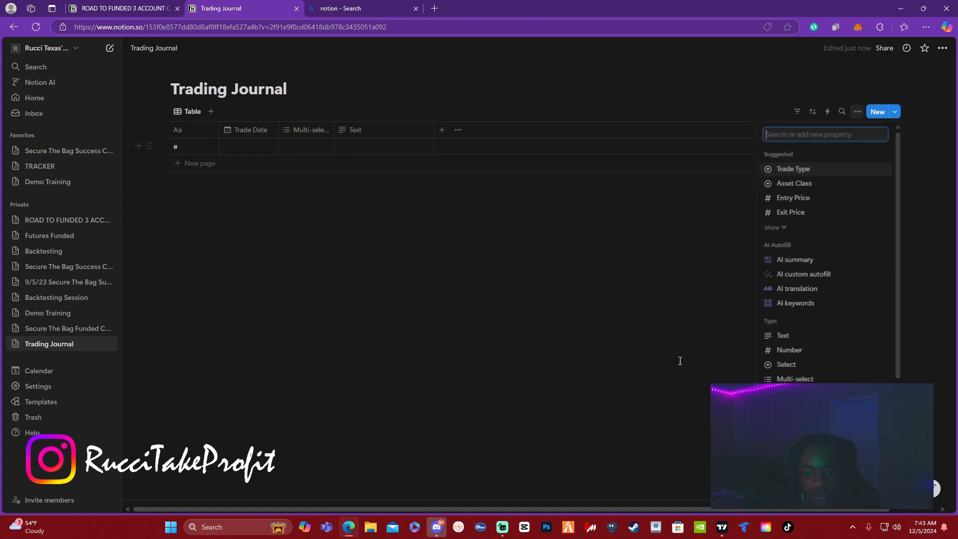
left_click(822, 336)
left_click(524, 280)
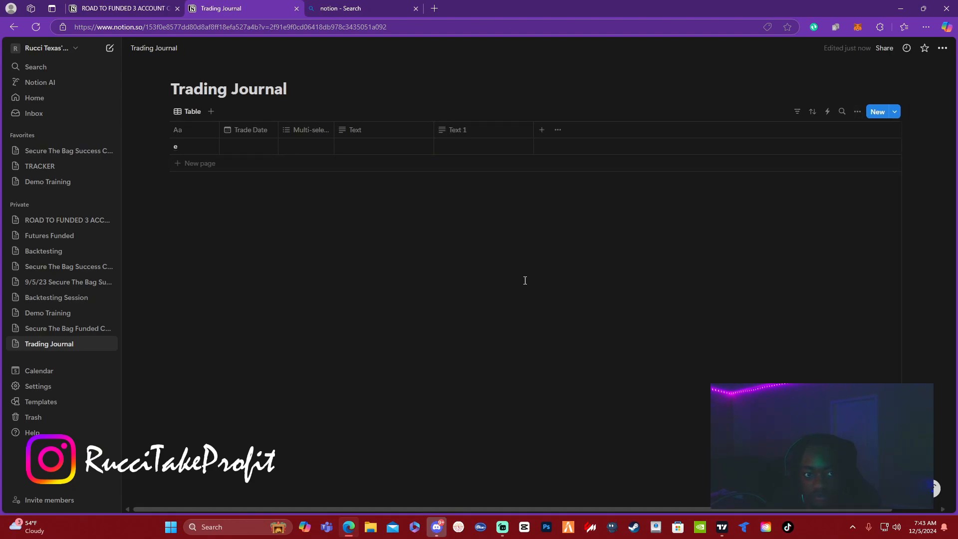
Rename the first Text column as Risk Amount
left_click(387, 129)
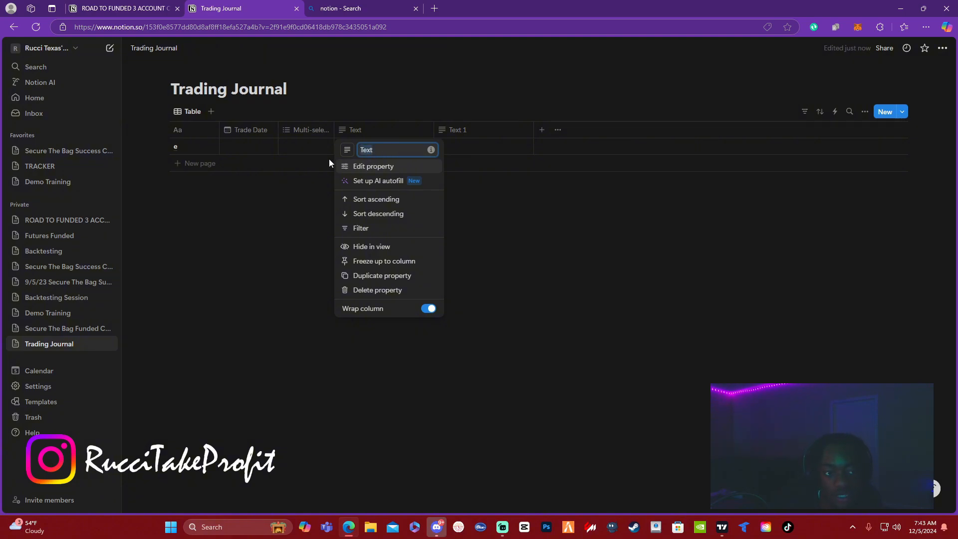
key("BackSpace")
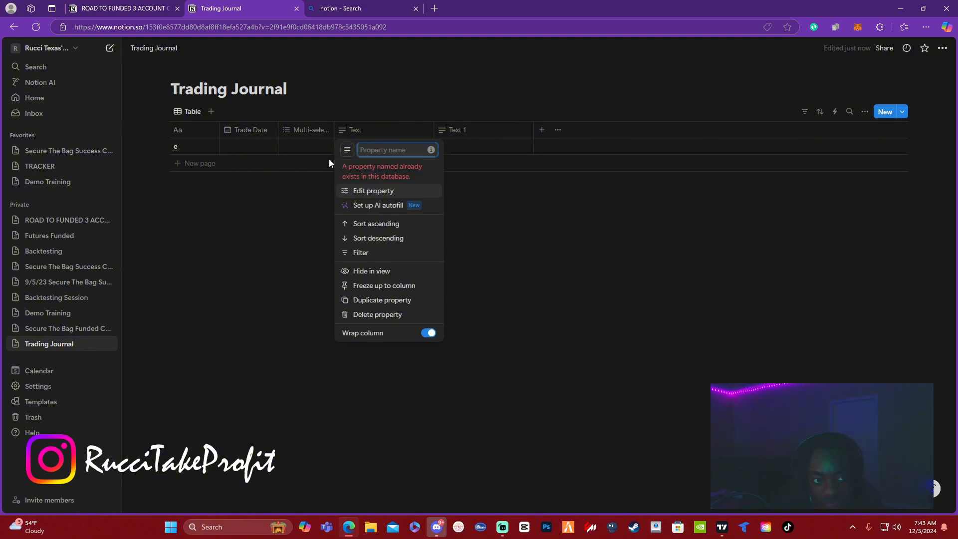
type("Risk")
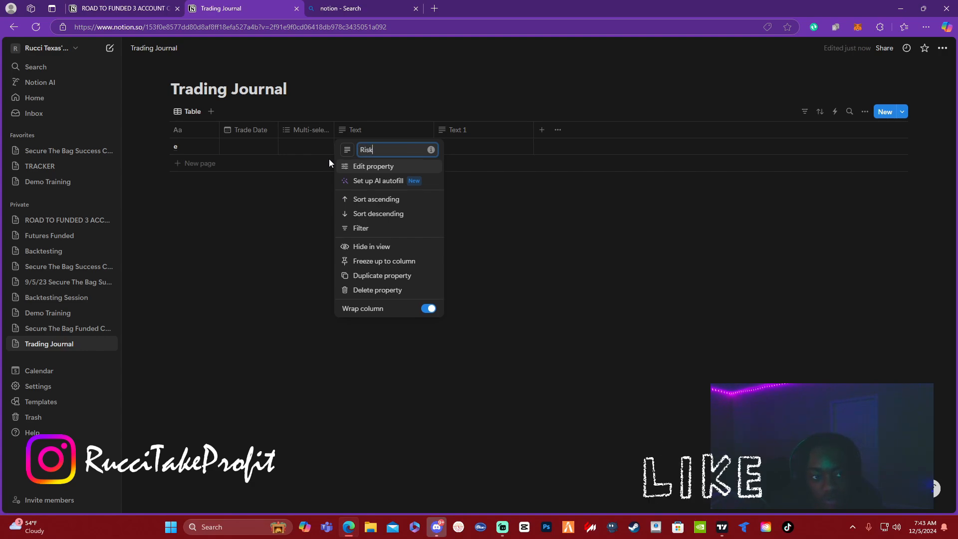
type(" Amount")
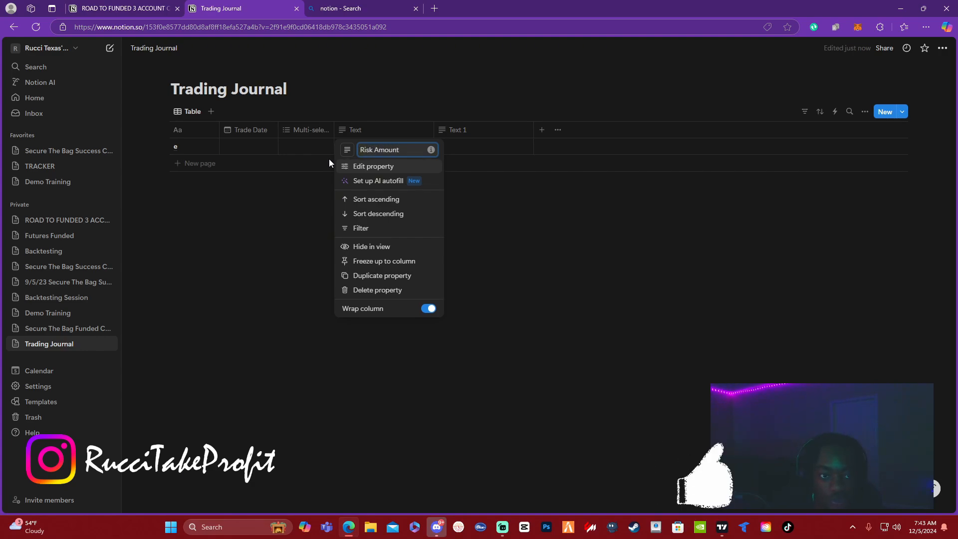
left_click(456, 134)
Rename the Text 1 column as Confluences
left_click(471, 137)
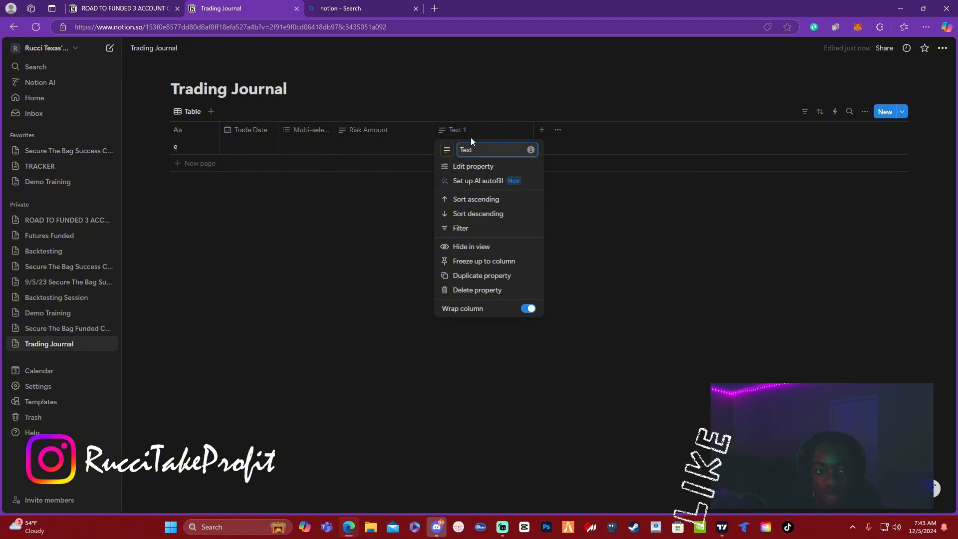
type("T")
key("BackSpace")
type("Con")
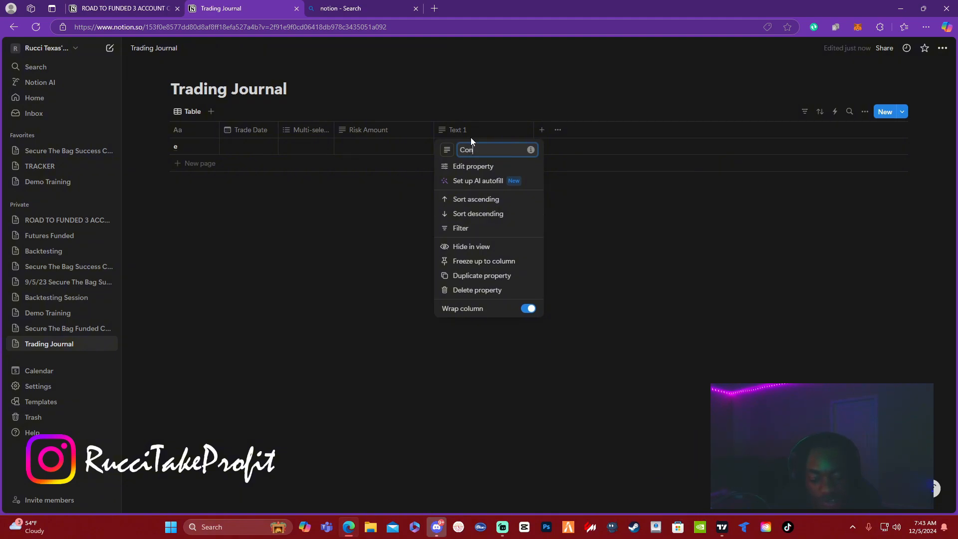
type("fluences")
left_click(427, 316)
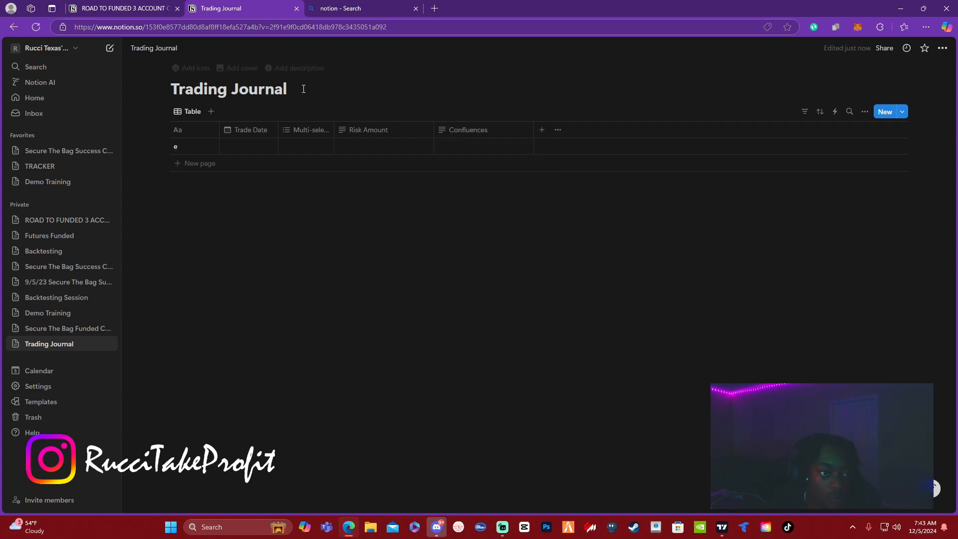
Rename the Multi-select column as Position
left_click(303, 139)
key("BackSpace")
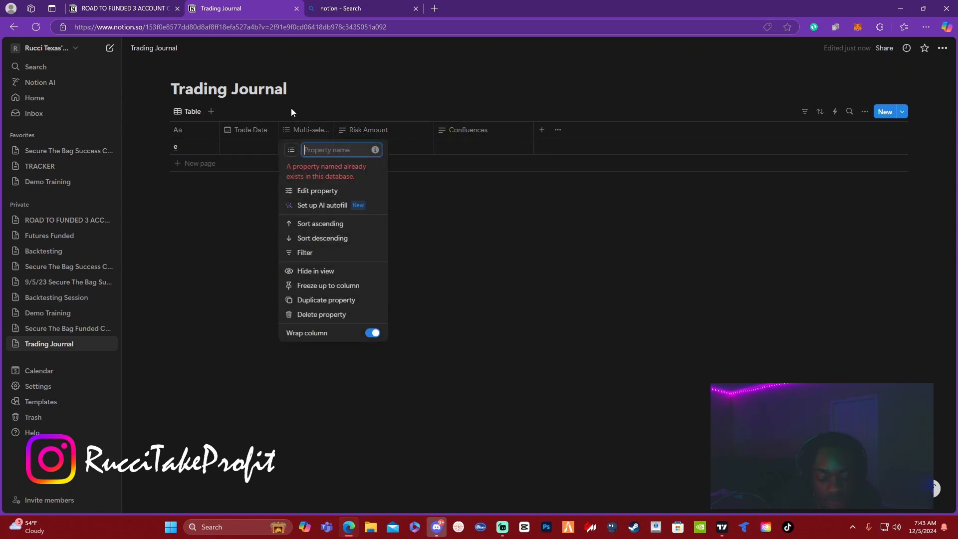
type("Posistion")
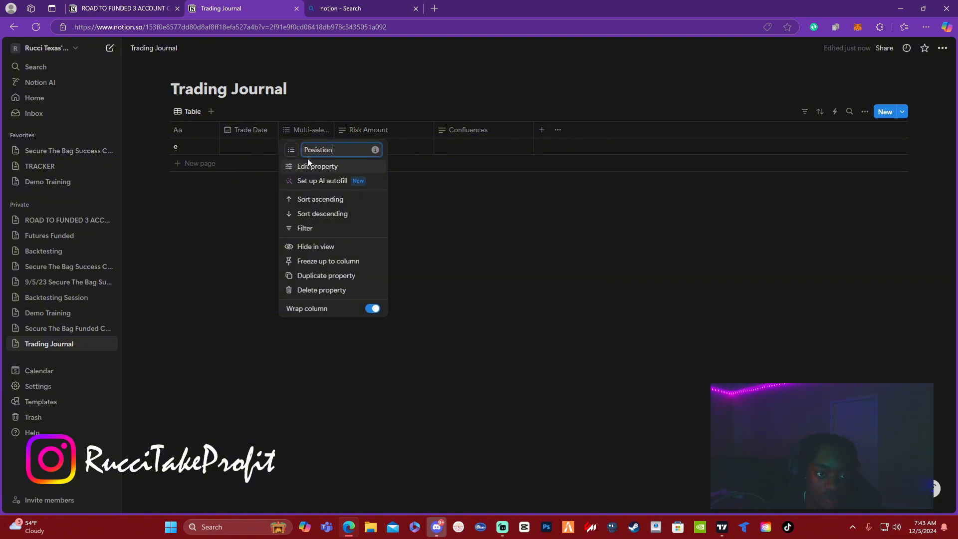
left_click(320, 149)
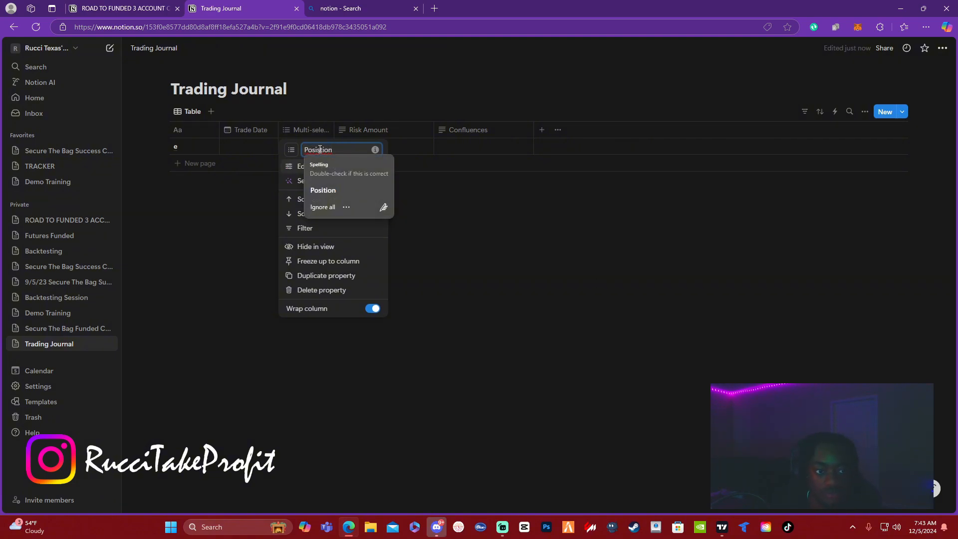
key("BackSpace")
left_click(539, 309)
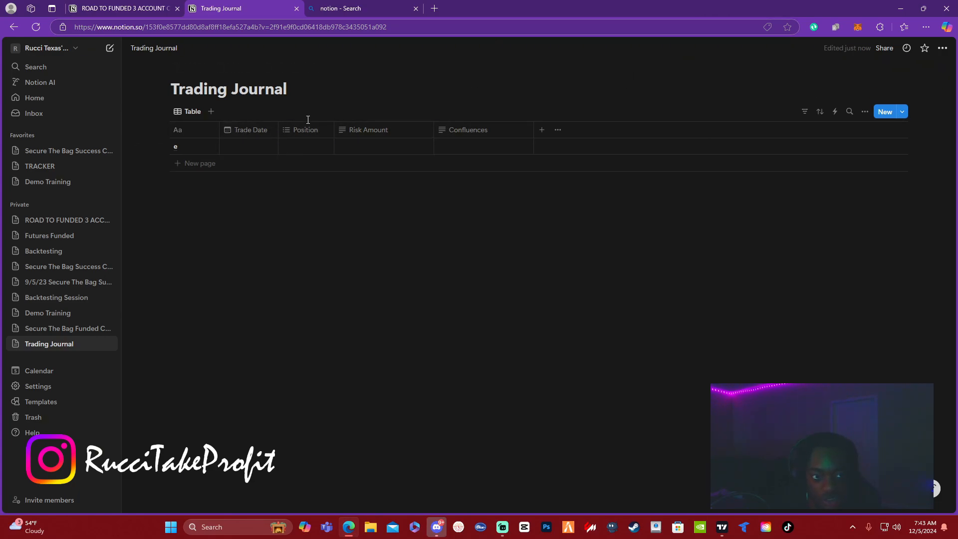
Fill the first row with the sample text "gsaaagfag" under Risk Amount and "dagttrgf" under Confluences
left_click(542, 130)
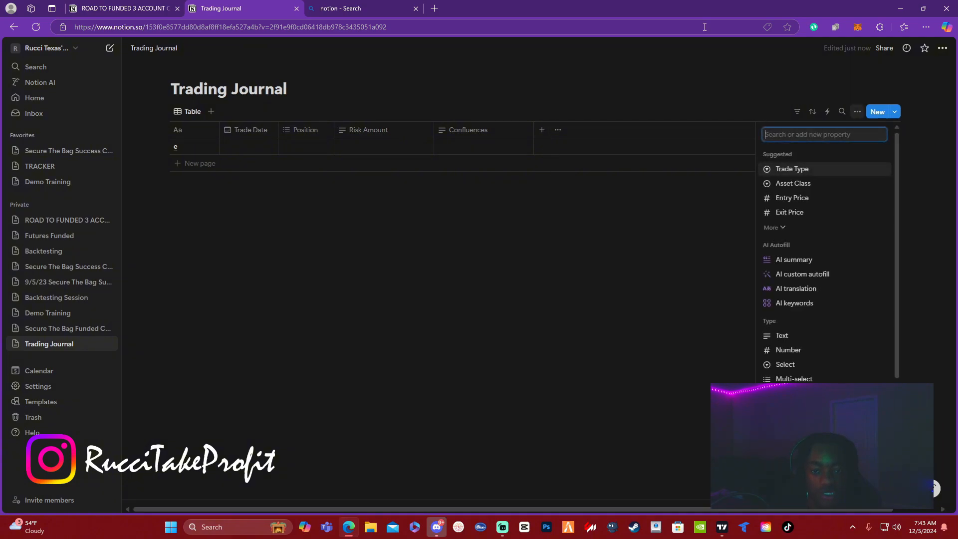
left_click(384, 147)
type("gsaaagfag")
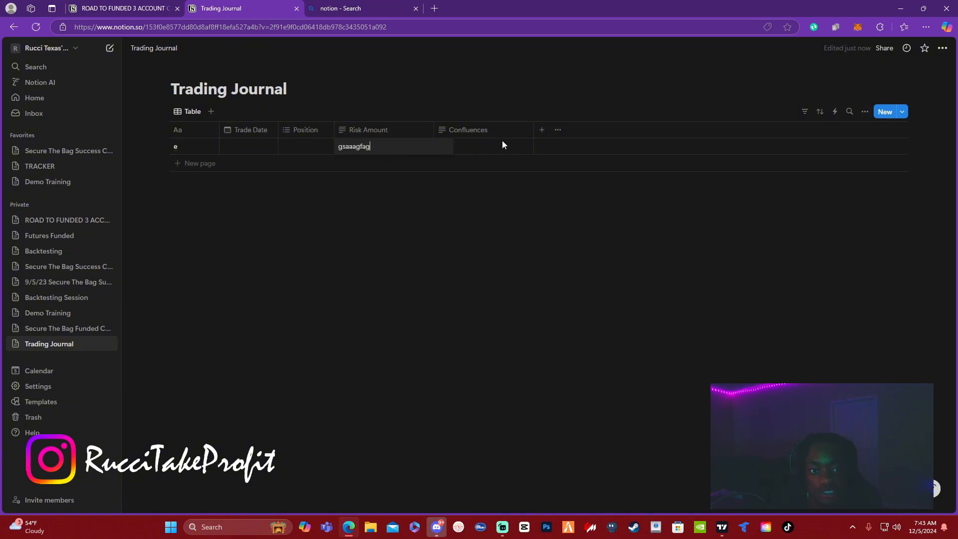
left_click(502, 146)
type("dagttrgf")
Add a Files & media column after the Confluences column, keeping its default name
left_click(542, 130)
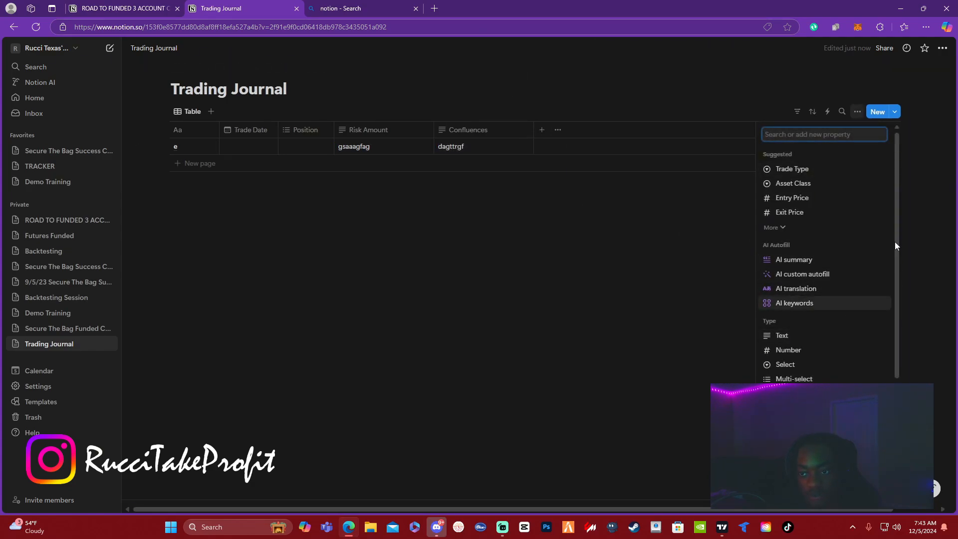
left_click_drag(900, 160, 882, 264)
left_click(811, 276)
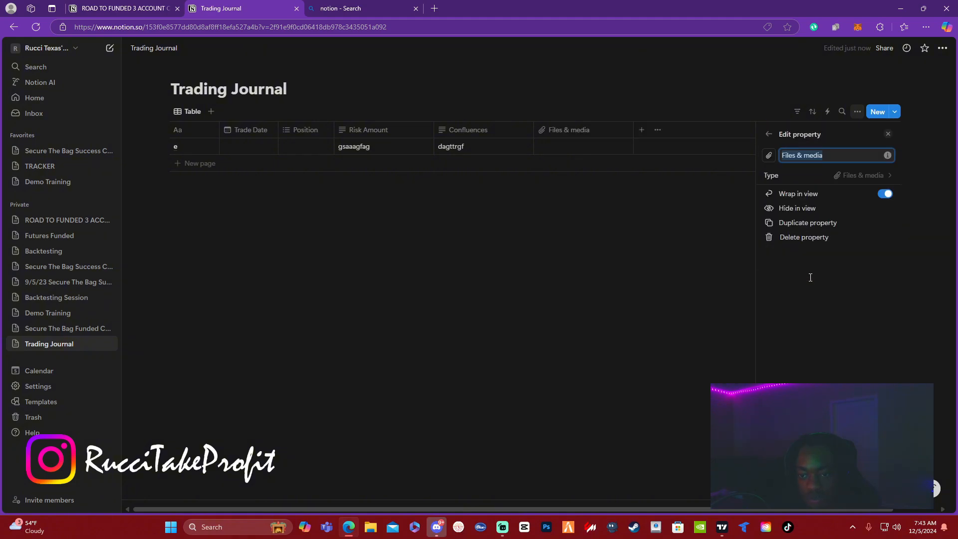
left_click(605, 216)
left_click(581, 130)
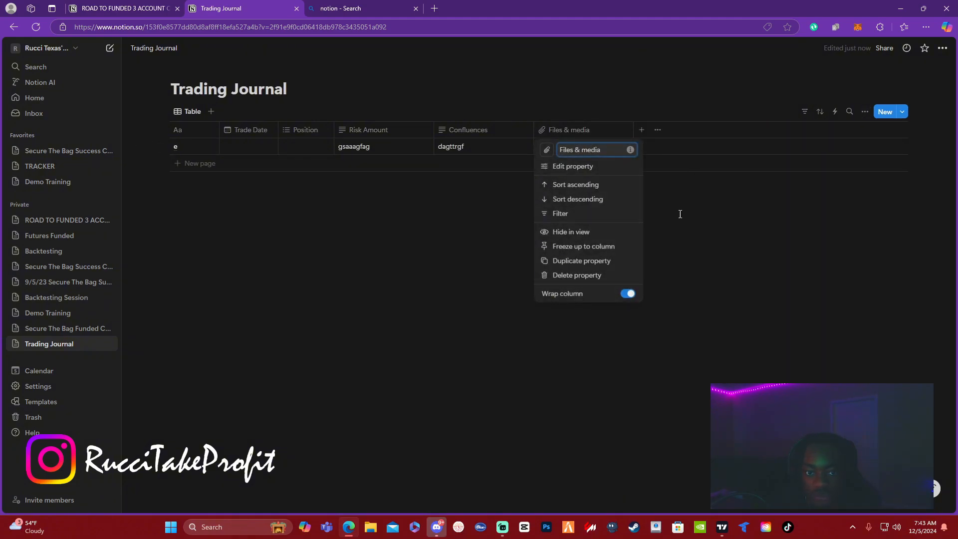
left_click(681, 211)
Upload the 76 KB MNQZ2024_2024-12-04_09-38-00 PNG from Downloads to the first row's Files & media cell
left_click(570, 149)
left_click(632, 236)
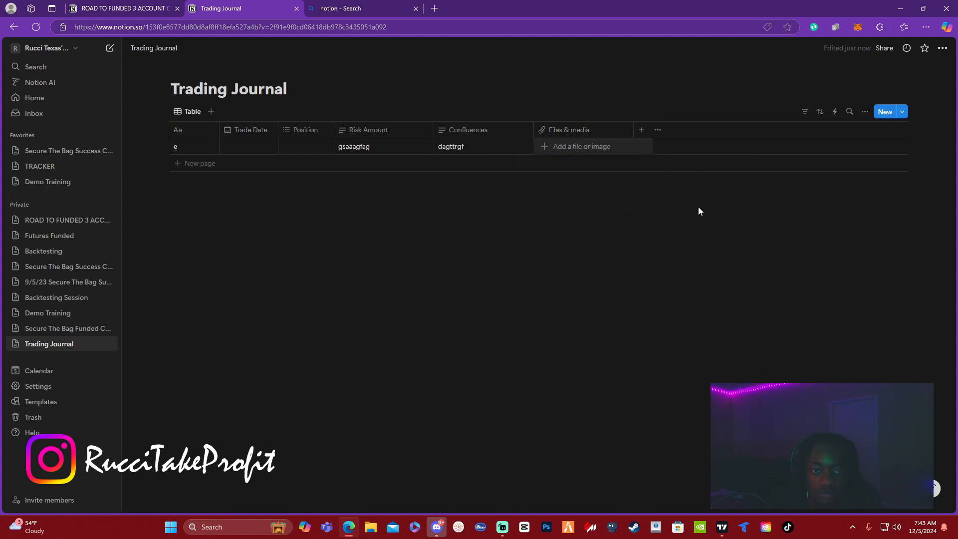
left_click(567, 151)
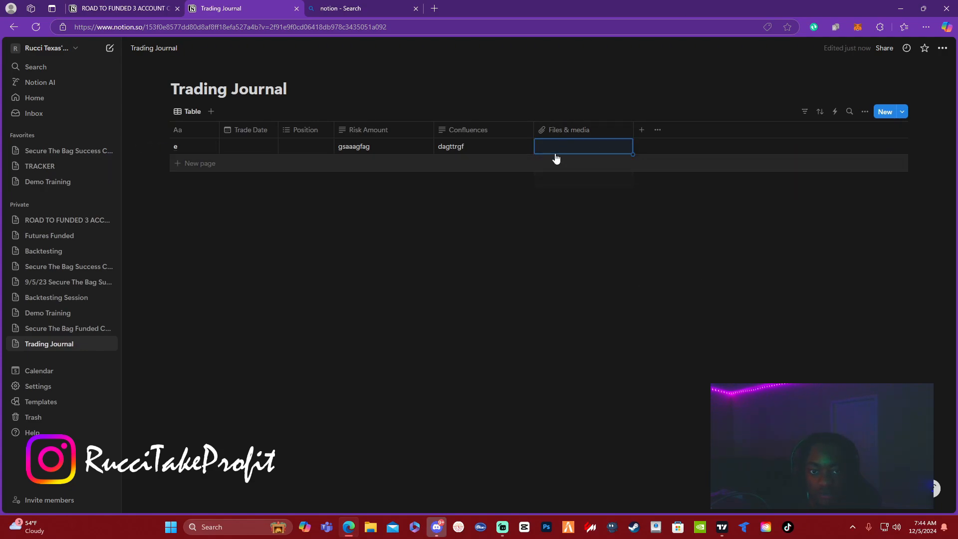
left_click(556, 157)
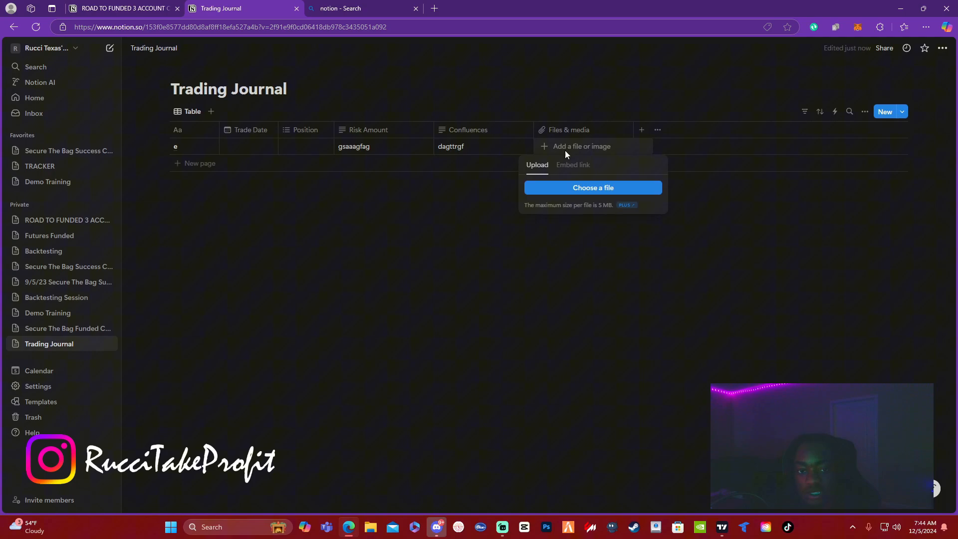
left_click(589, 189)
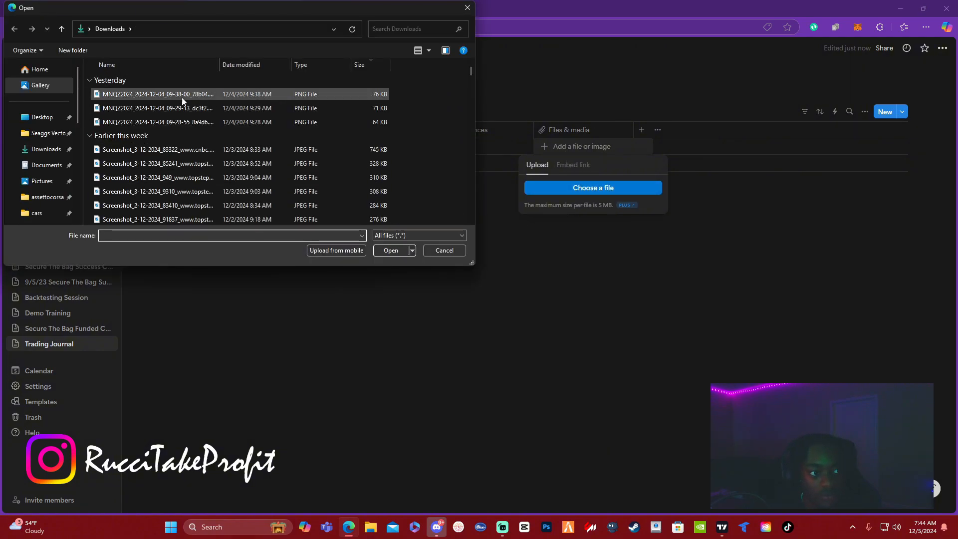
left_click(190, 94)
left_click(388, 250)
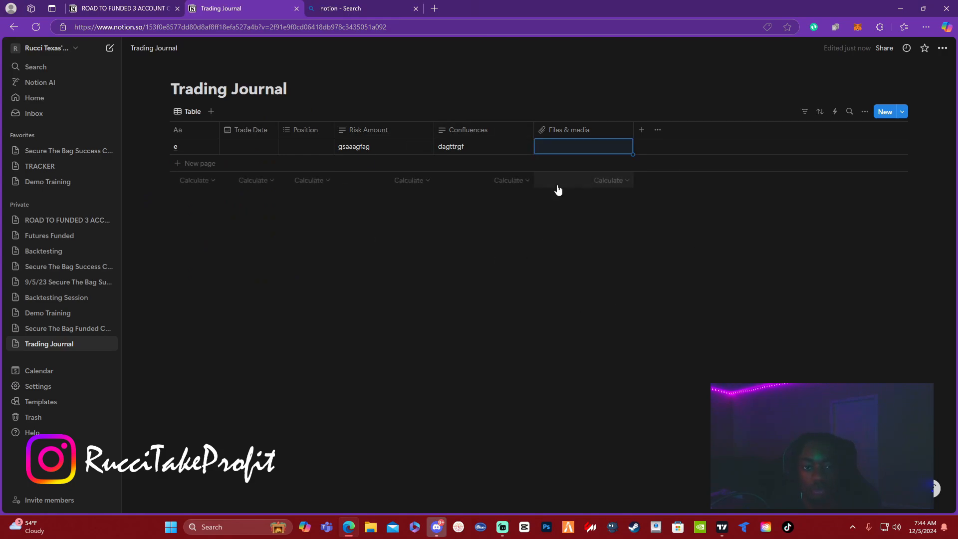
Preview the uploaded chart screenshot from the first row at full size, and close the preview
left_click(562, 153)
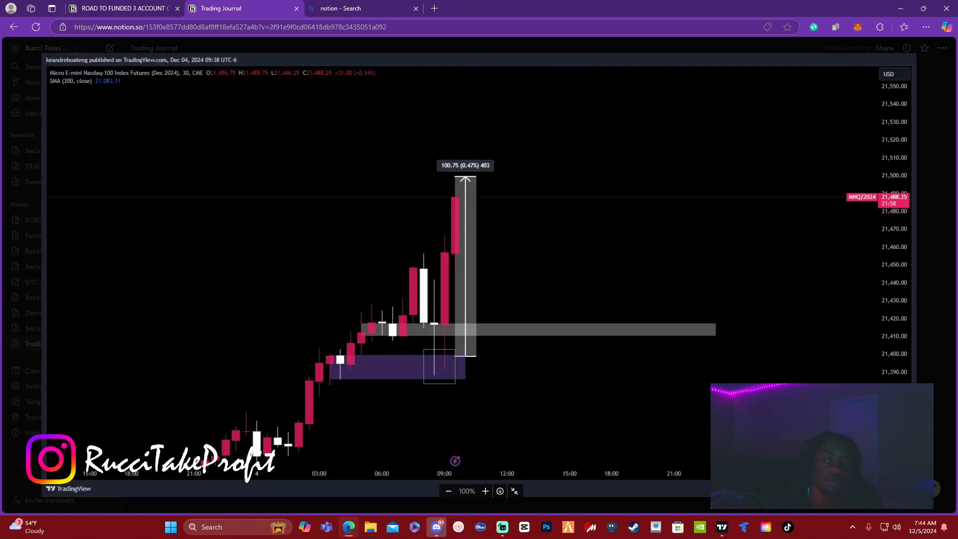
key("Escape")
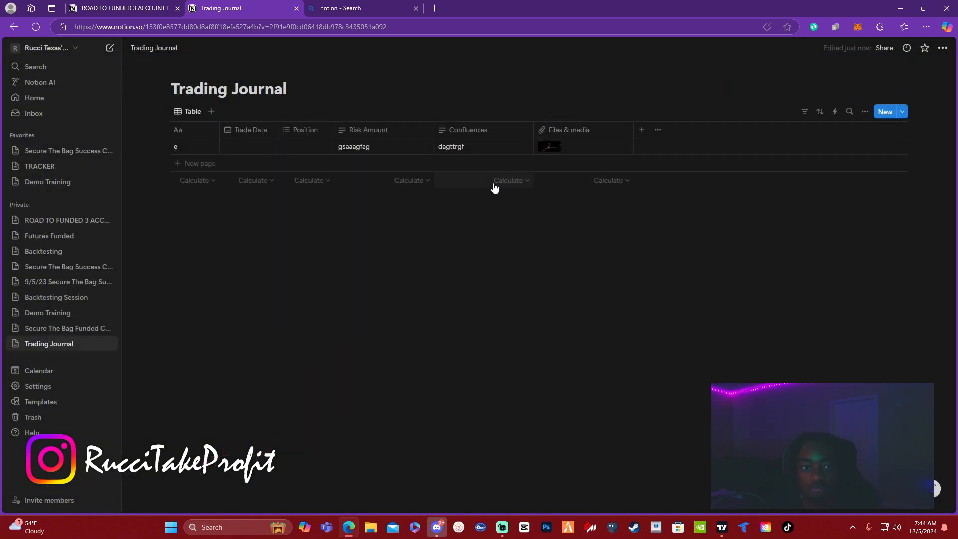
Examine the remaining columns of the ROAD TO FUNDED 3 ACCOUNT journal, from Outcome and Notes through W or L and Multi-select
left_click(642, 130)
left_click(631, 279)
left_click(114, 9)
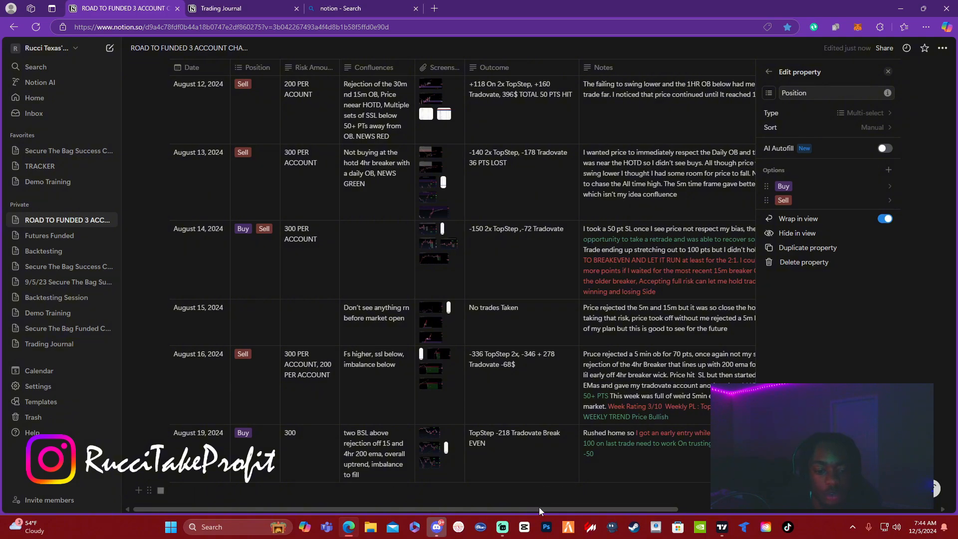
left_click_drag(539, 507, 657, 499)
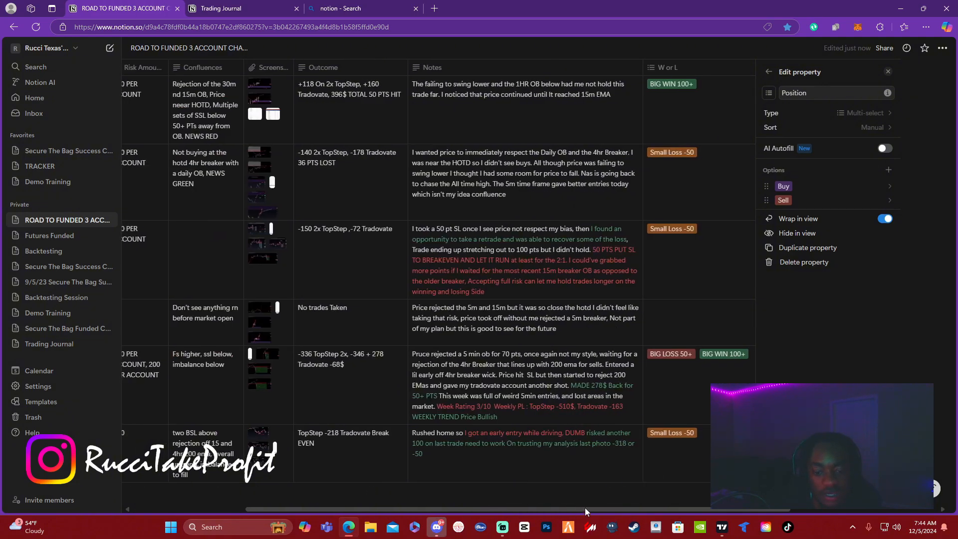
left_click_drag(585, 507, 732, 494)
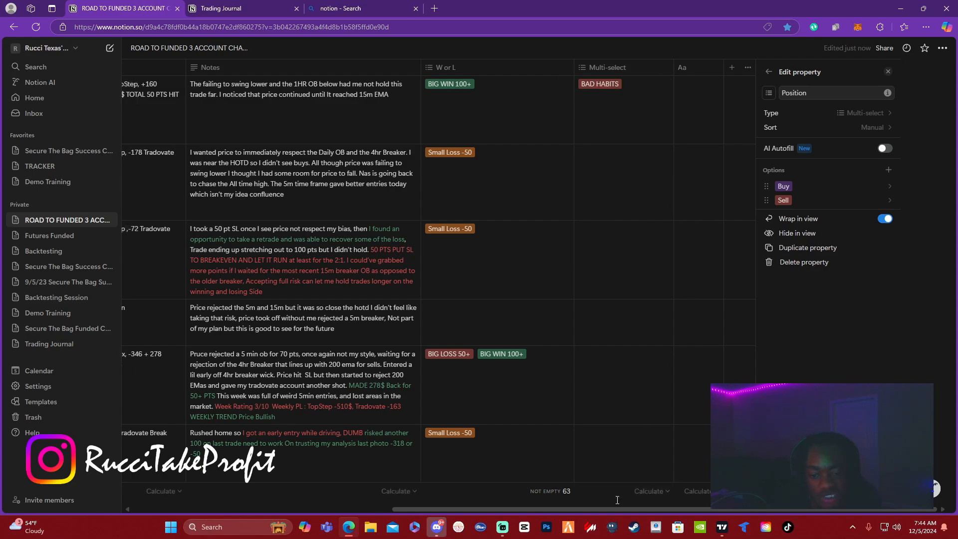
left_click_drag(615, 507, 357, 503)
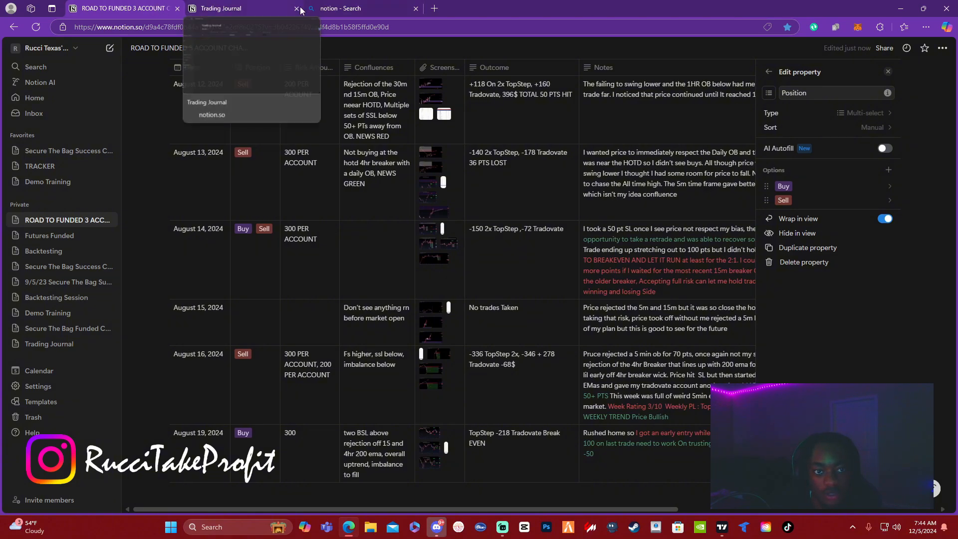
Add two Text columns after Files & media in the Trading Journal table, keeping their default names
left_click(221, 8)
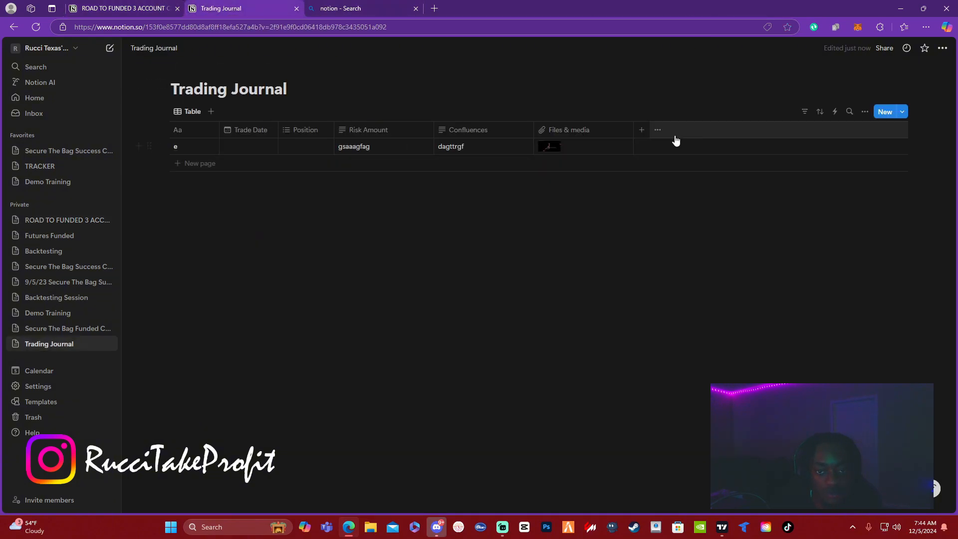
left_click(642, 130)
left_click(823, 340)
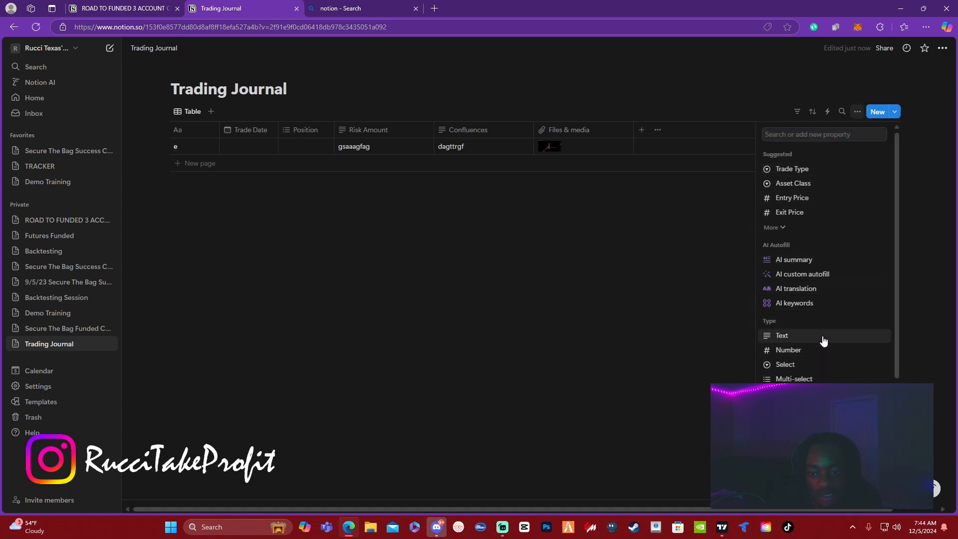
left_click(740, 131)
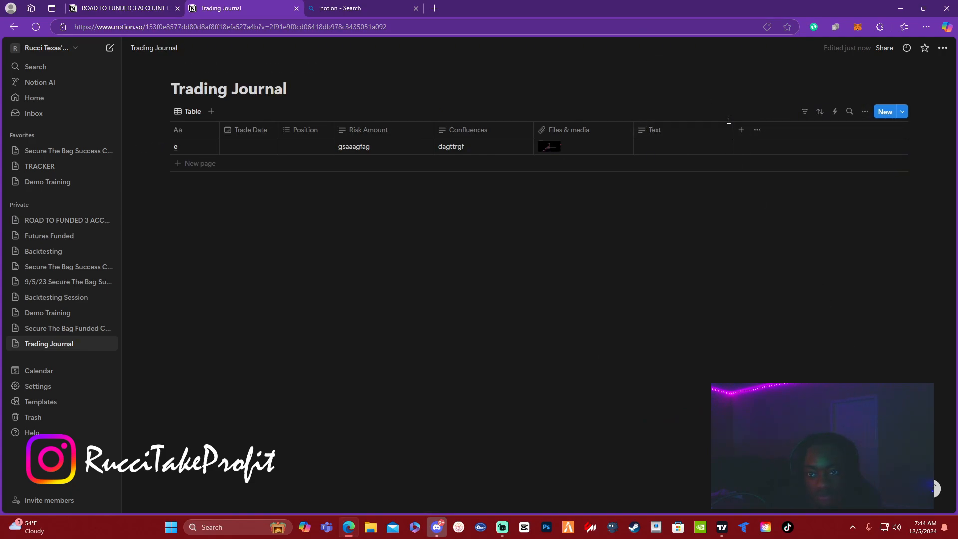
left_click(741, 130)
left_click(670, 278)
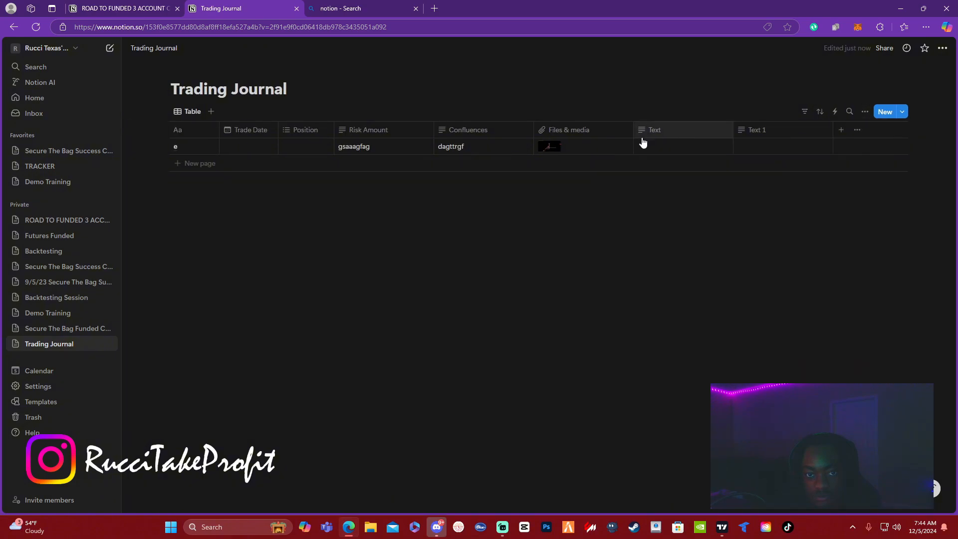
Rename the Text column beside Files & media as Outcome and open the first row's Outcome cell for editing
left_click(679, 129)
key("BackSpace")
key("BackSpace")
key("BackSpace")
key("BackSpace")
key("BackSpace")
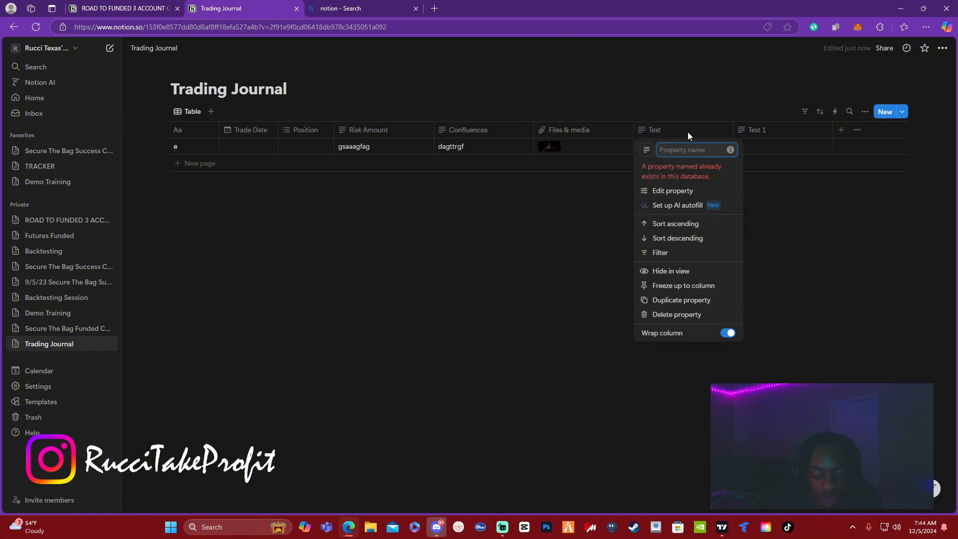
type("Outcome")
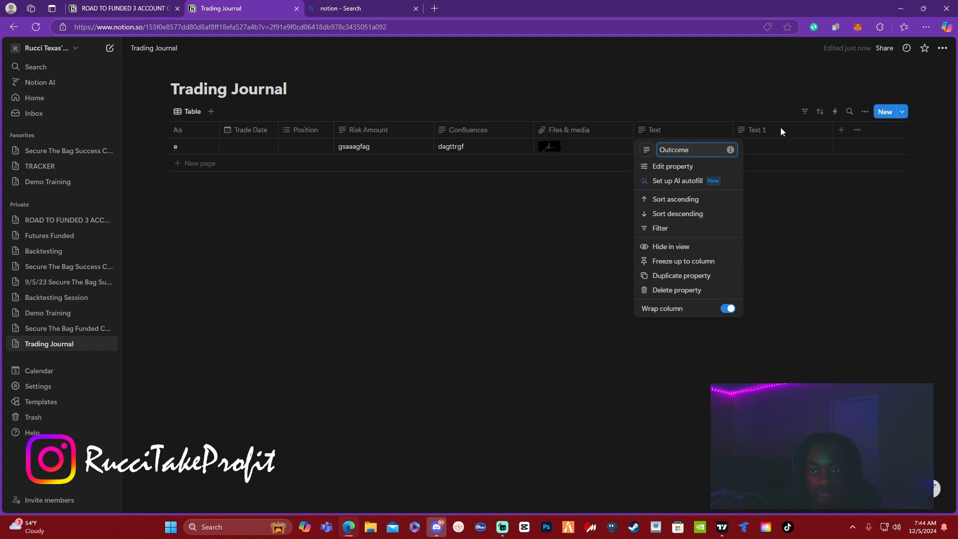
key("Return")
left_click(684, 162)
left_click(679, 146)
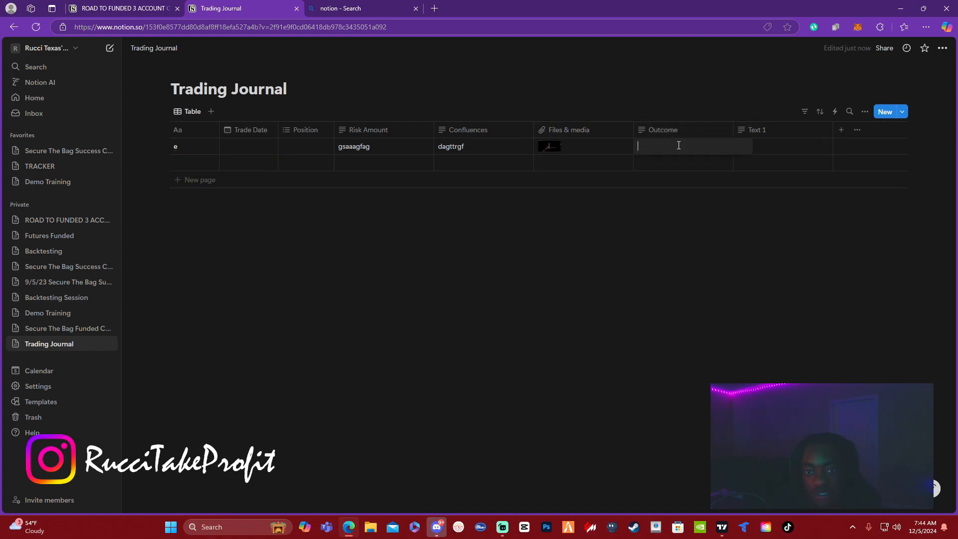
type("goo")
key("BackSpace")
key("BackSpace")
key("BackSpace")
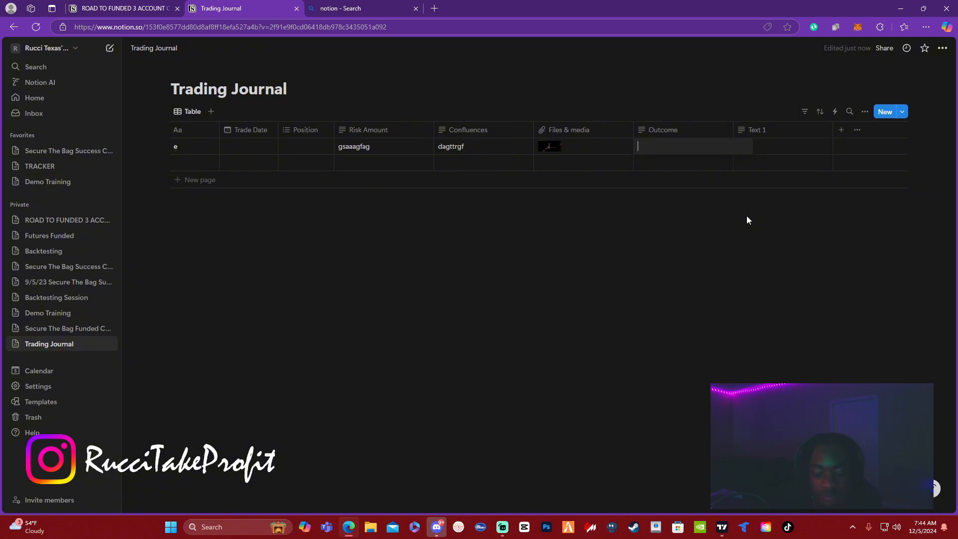
type("loss")
key("BackSpace")
key("BackSpace")
key("BackSpace")
key("BackSpace")
type("$")
key("BackSpace")
Enter "$400, $350" in the first row's Outcome cell
type("$400, ")
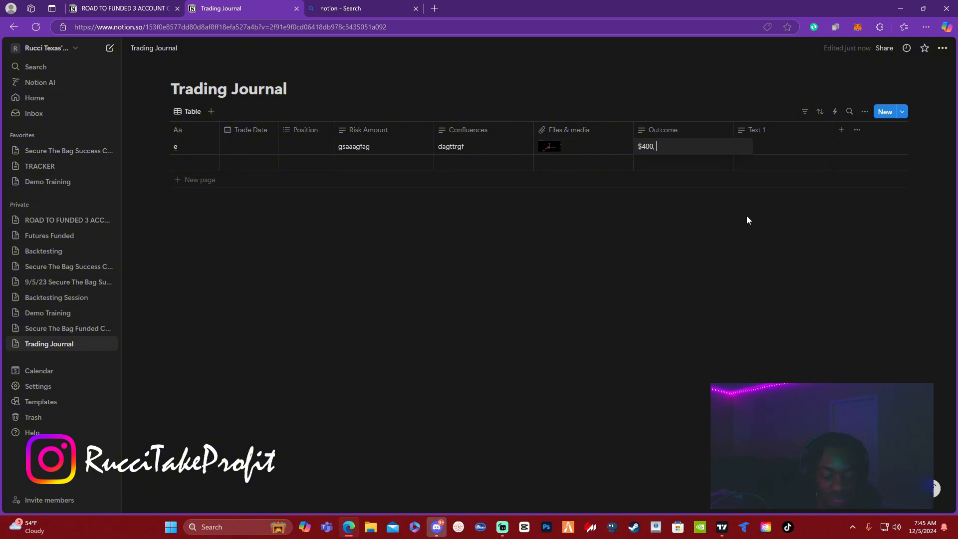
type("350")
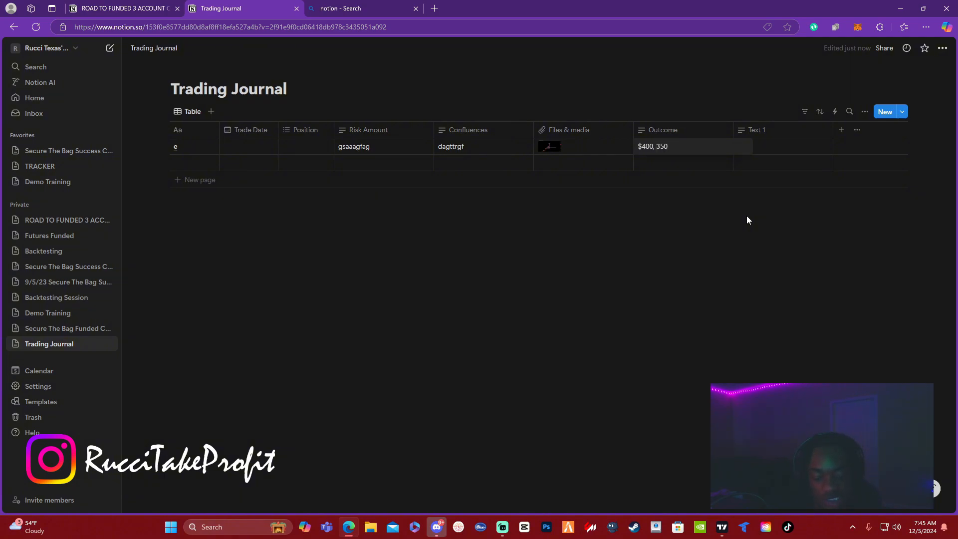
key("Left")
key("Left")
key("Left")
type("$")
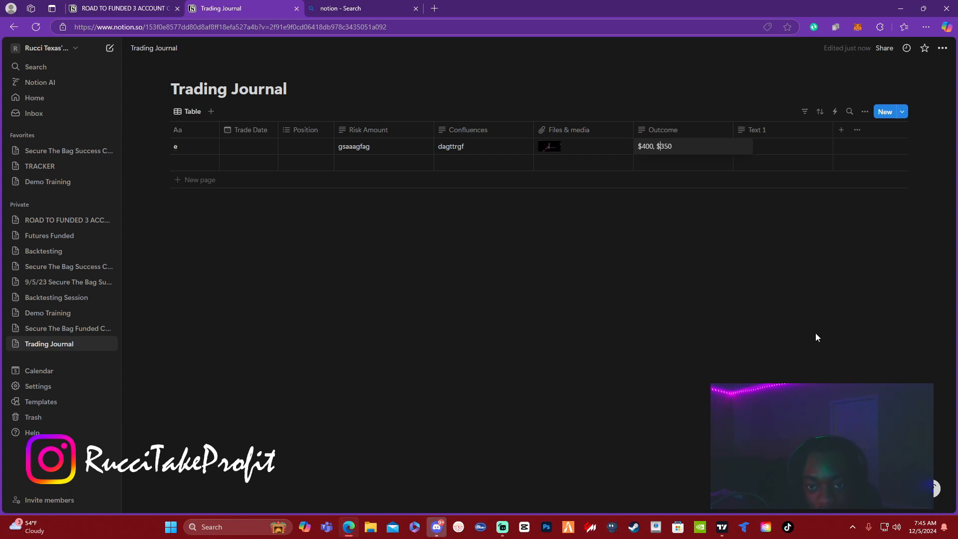
left_click(543, 265)
In the ROAD TO FUNDED journal, examine the W or L tag options and the August 12 Outcome amounts for each account
left_click(95, 7)
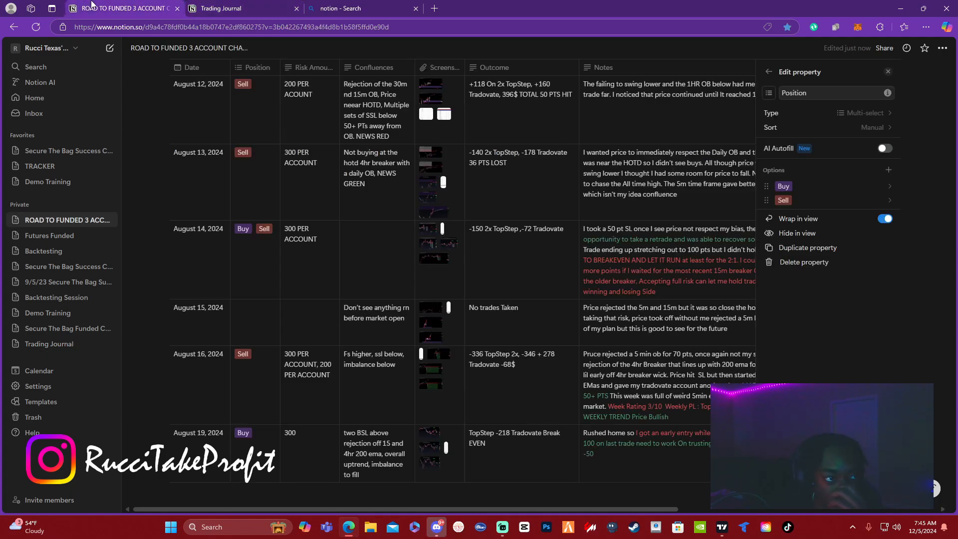
left_click(649, 356)
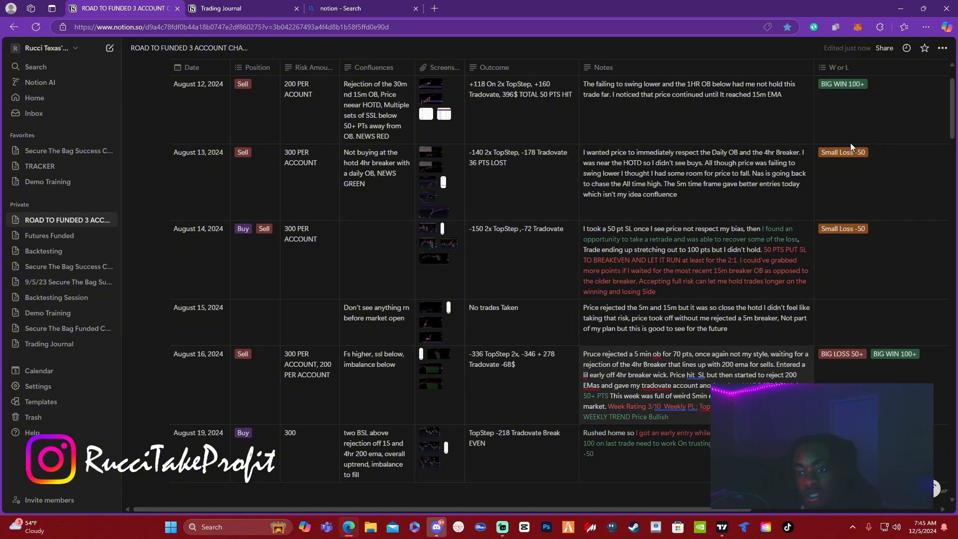
left_click(829, 229)
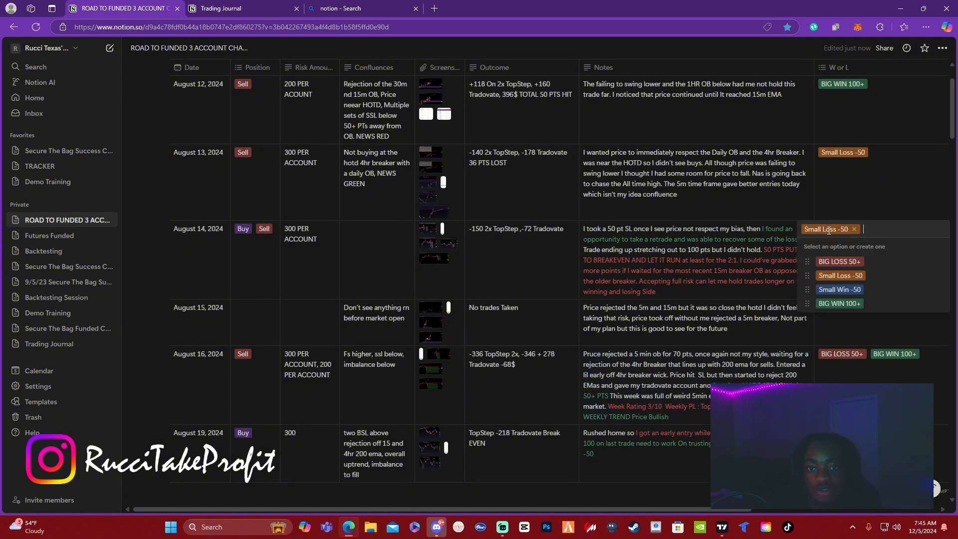
left_click(503, 94)
left_click(474, 86)
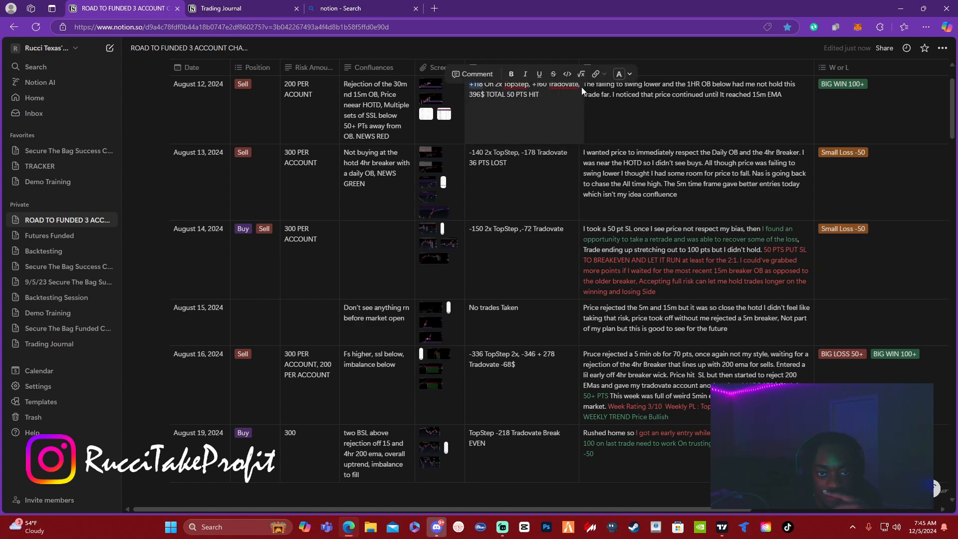
left_click(540, 87)
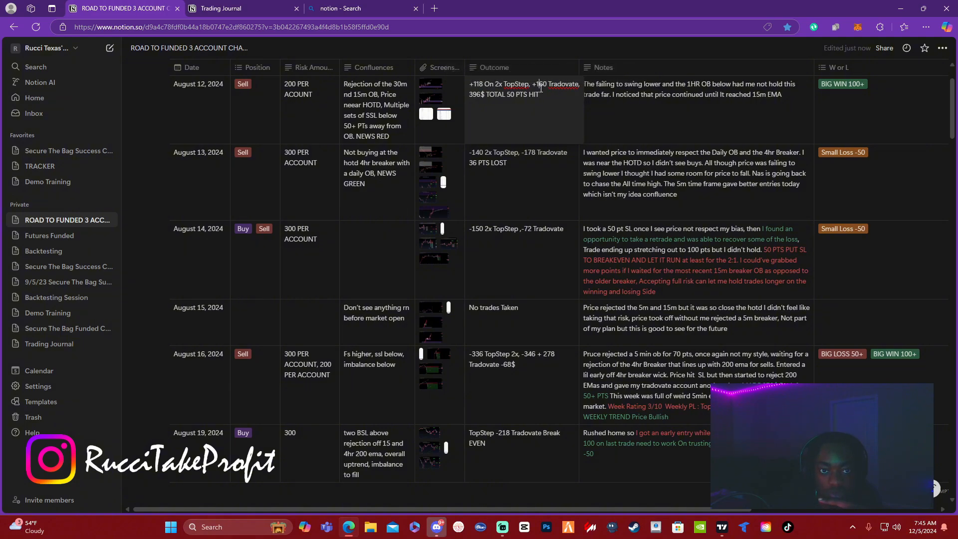
left_click_drag(533, 85, 547, 86)
left_click(494, 164)
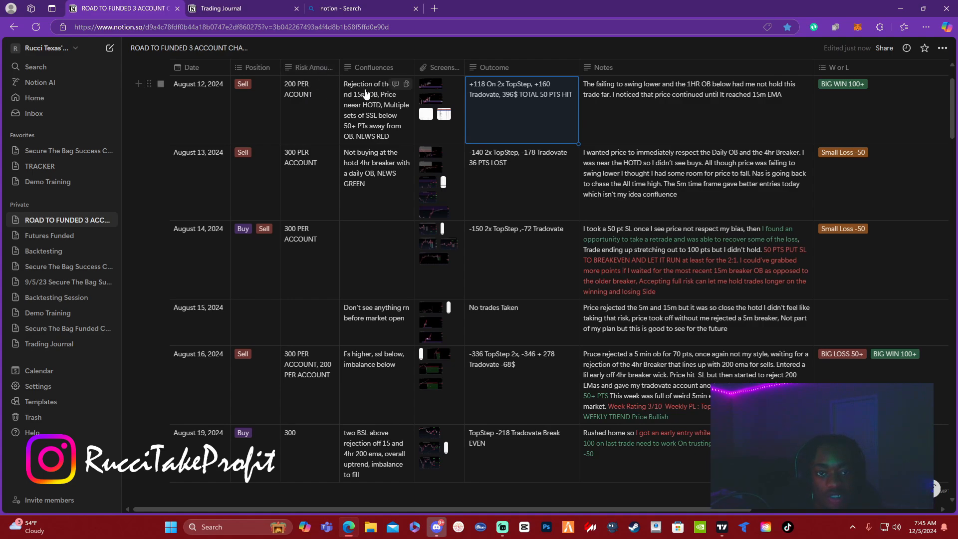
left_click(479, 86)
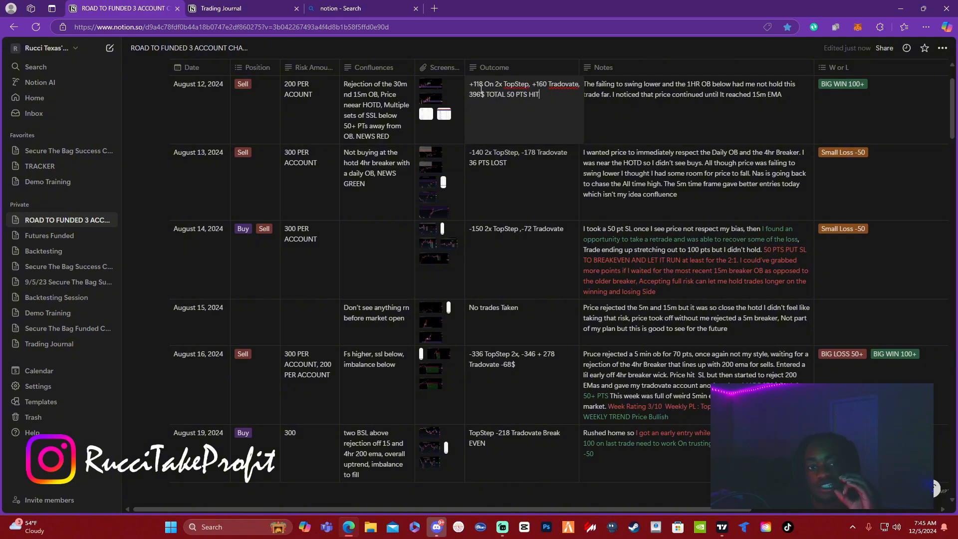
left_click_drag(482, 87, 469, 86)
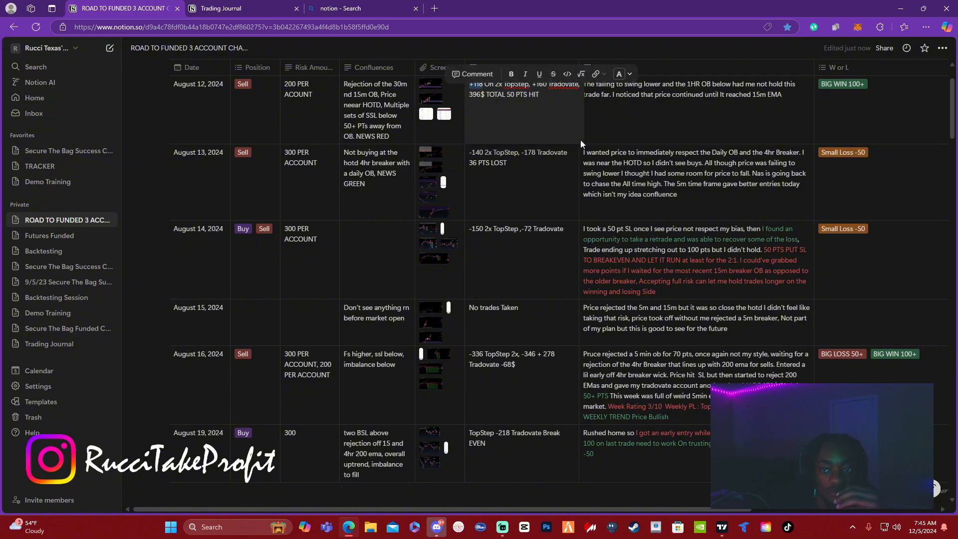
left_click(853, 84)
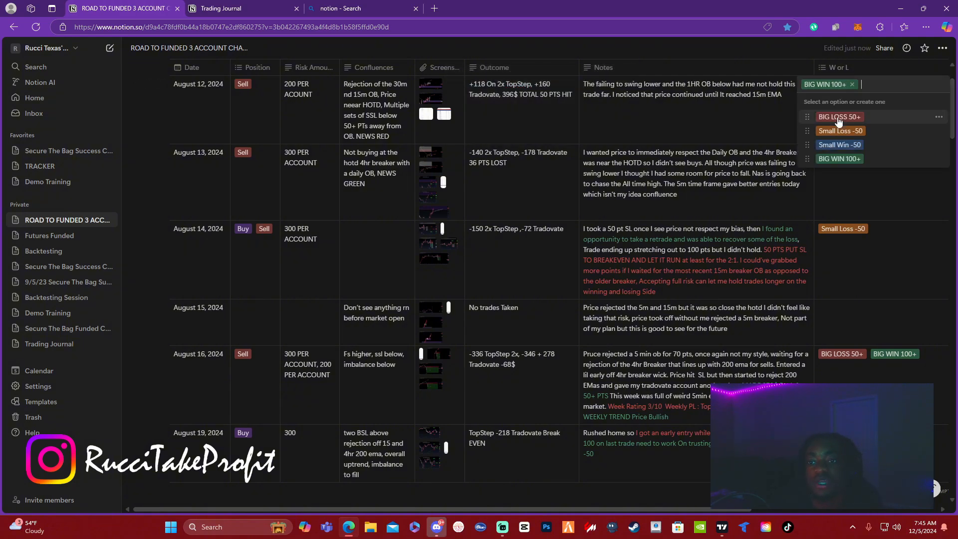
Color the "+118" amount blue in the August 12, 2024 Outcome cell
left_click(559, 82)
left_click(473, 85)
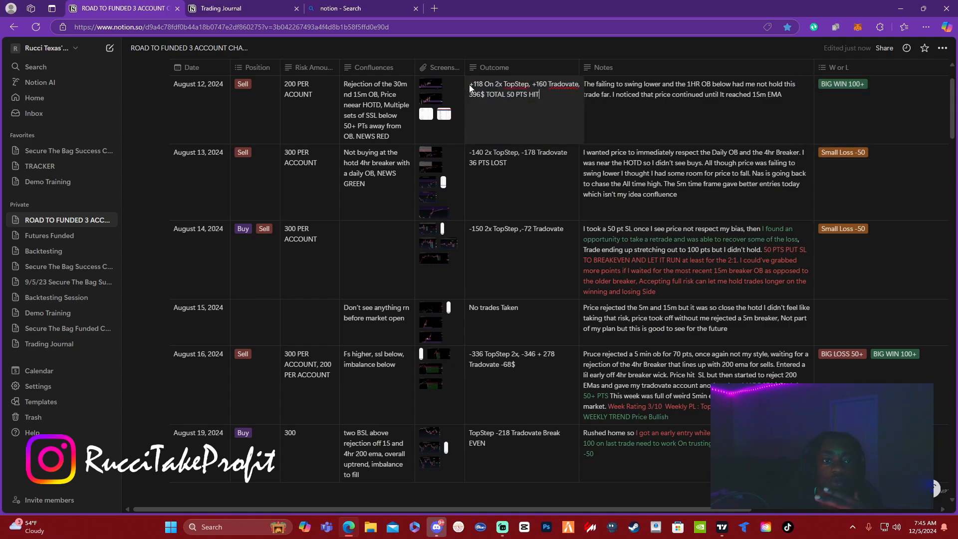
left_click_drag(472, 84, 485, 83)
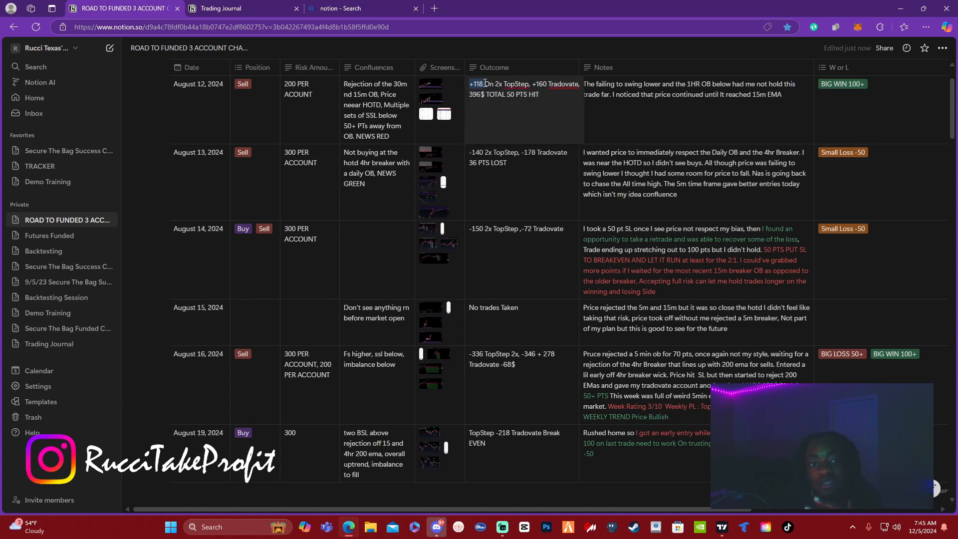
left_click(619, 74)
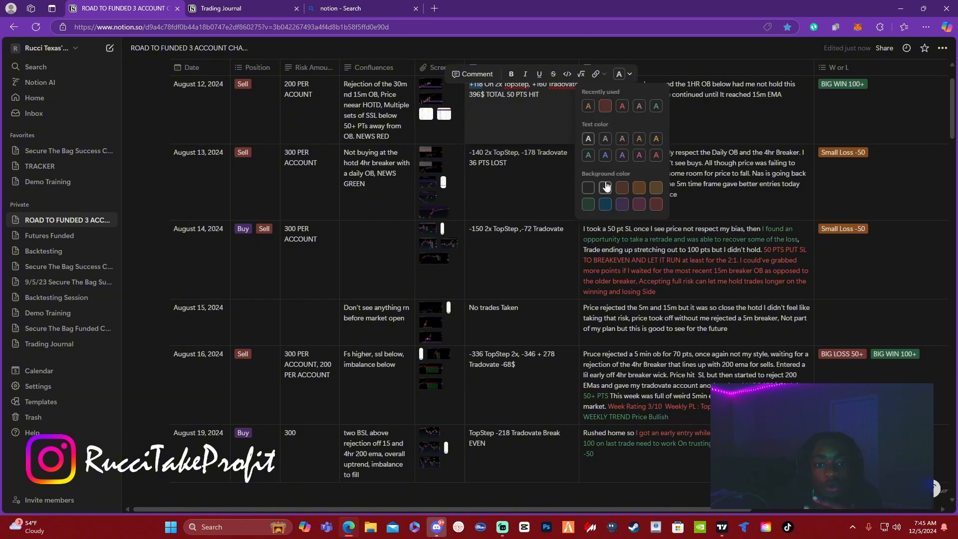
left_click(605, 155)
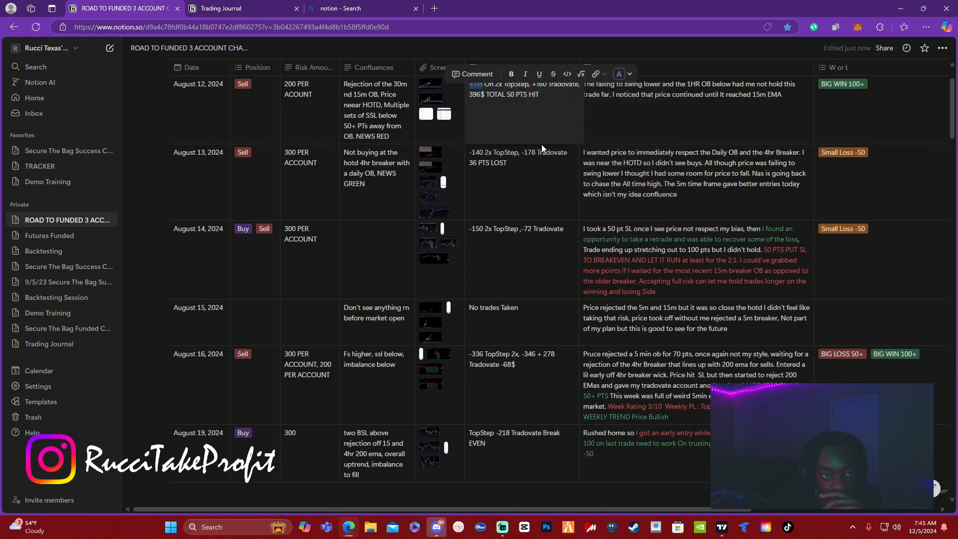
left_click(540, 137)
Color the "+160" amount blue in the August 12 Outcome cell and finish editing the cell
left_click_drag(532, 83, 546, 84)
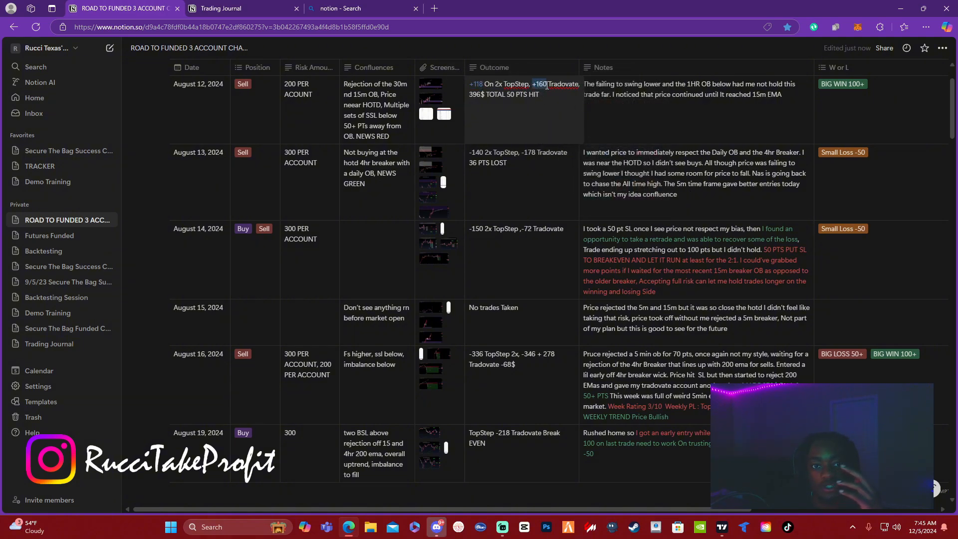
left_click(681, 74)
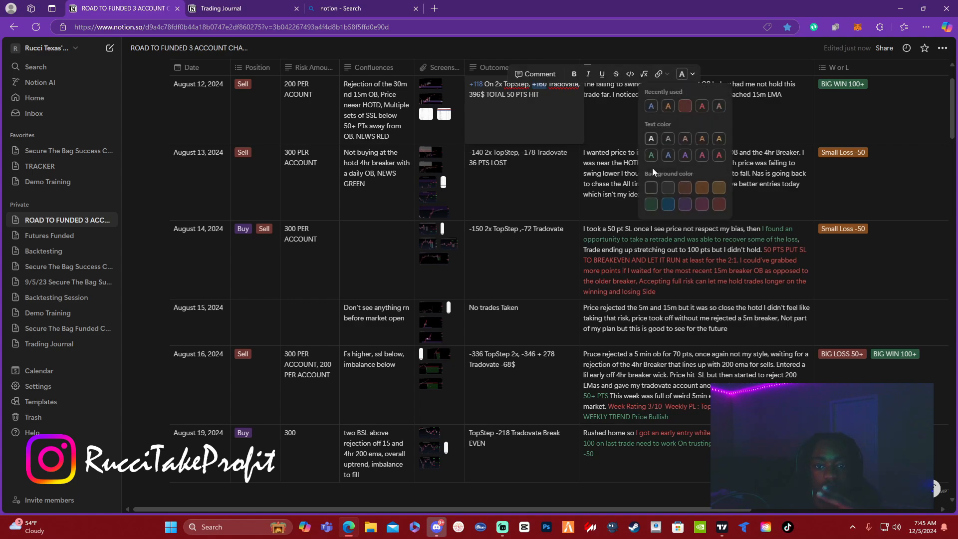
left_click(669, 156)
key("Escape")
Look over the journal's entries and select part of the text in the August 12 Notes cell
scroll(549, 215, "down", 1)
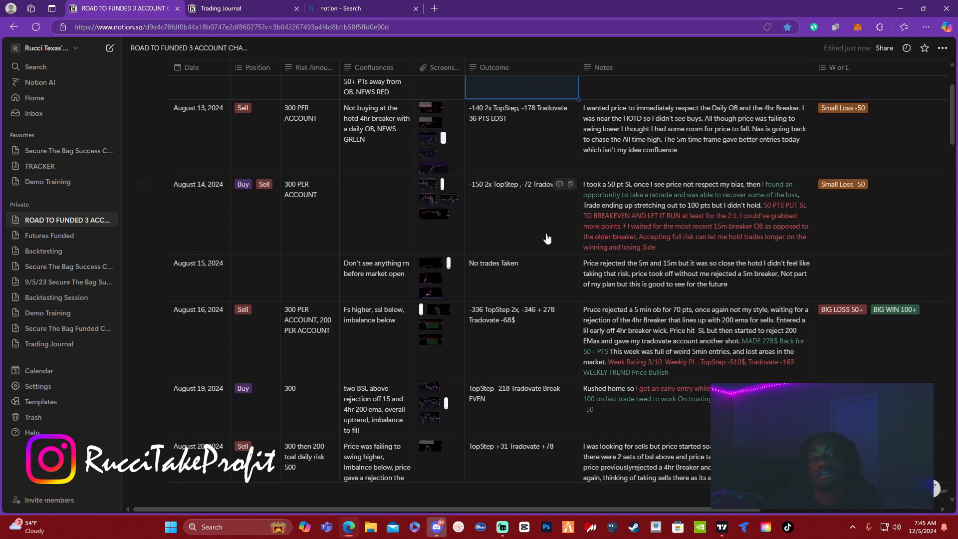
scroll(549, 215, "up", 1)
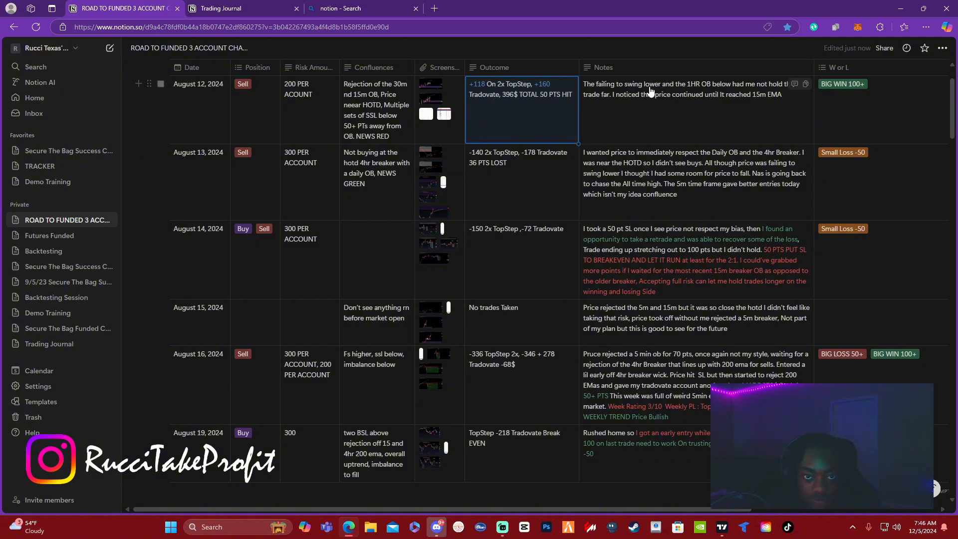
left_click(684, 127)
left_click_drag(809, 99, 660, 121)
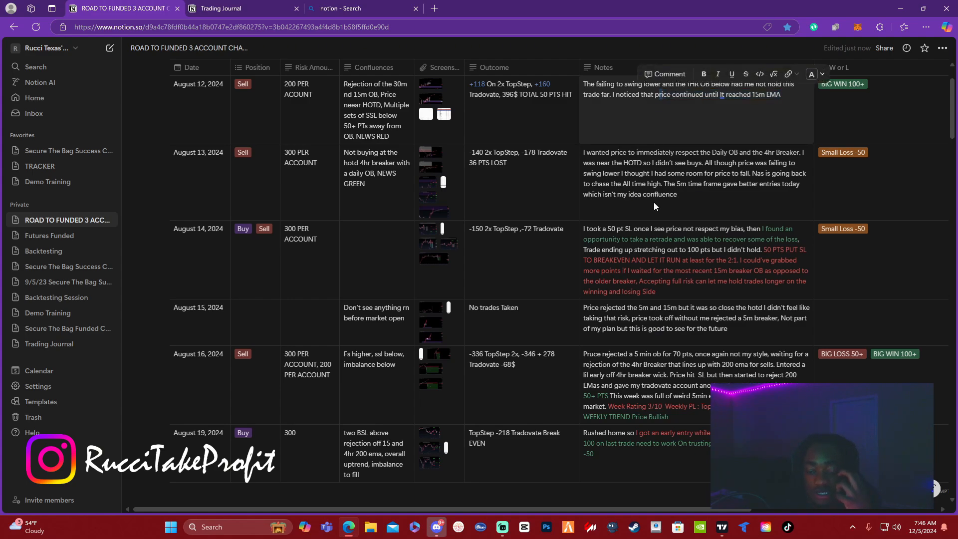
Color the sentence beginning "Accepting full risk can let me hold trades longer" purple in the August 14 Notes cell
key("Escape")
left_click(790, 262)
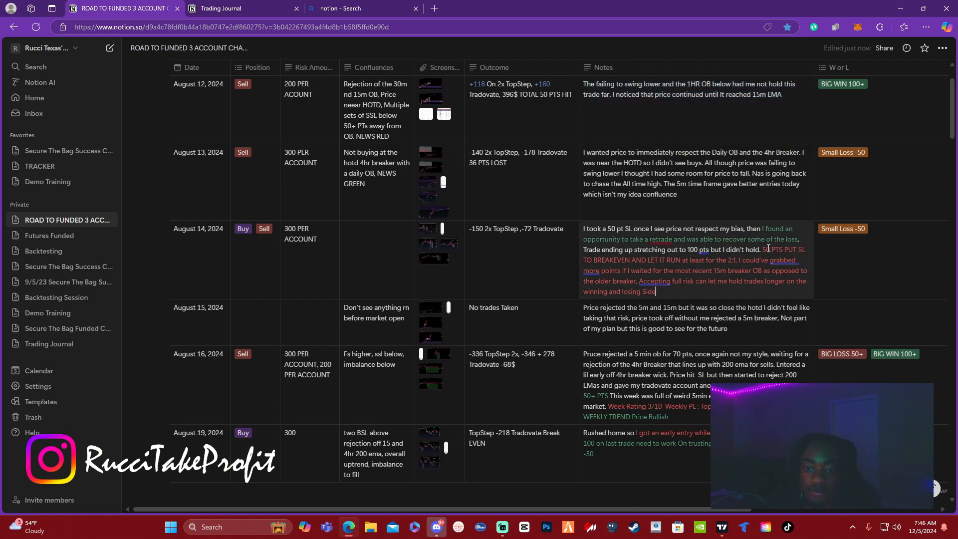
left_click_drag(762, 250, 741, 292)
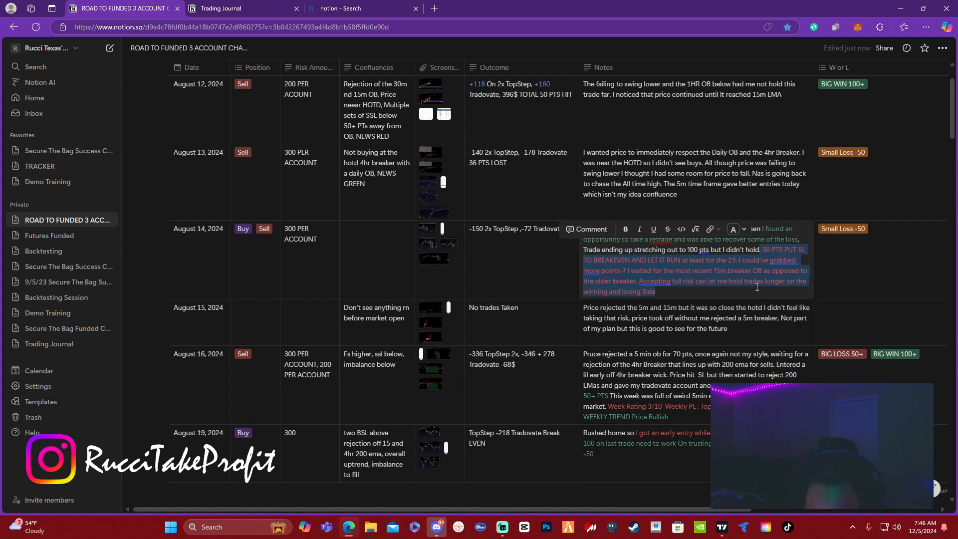
left_click(732, 280)
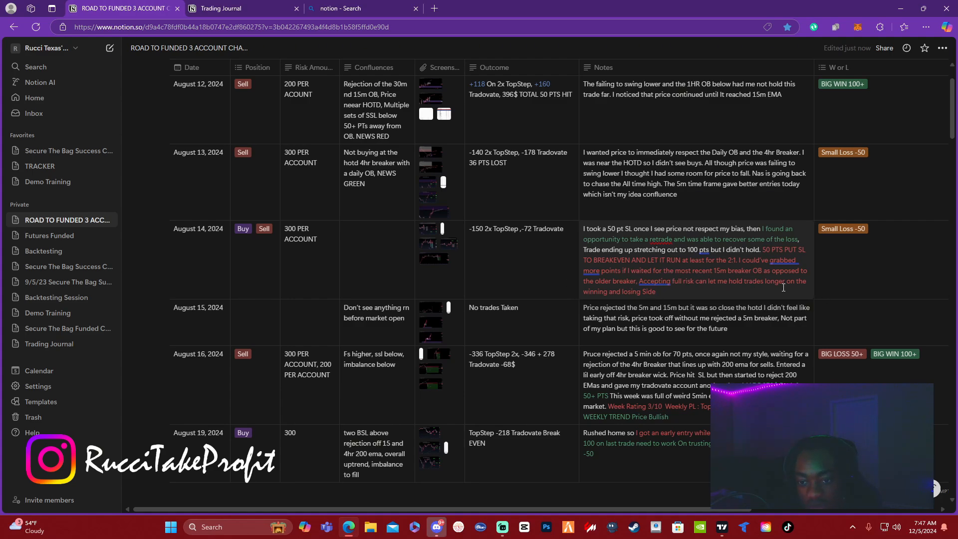
left_click(640, 281)
left_click_drag(637, 280, 663, 289)
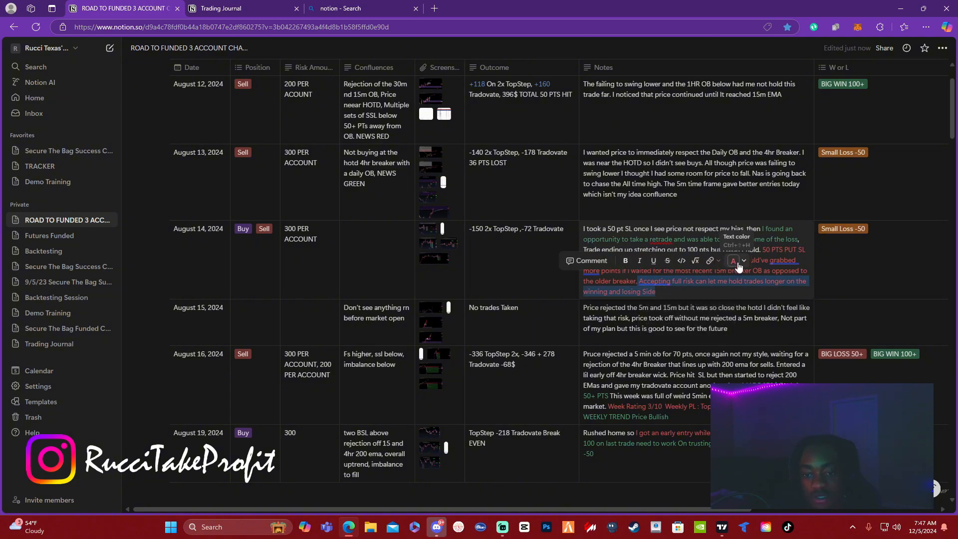
left_click(735, 263)
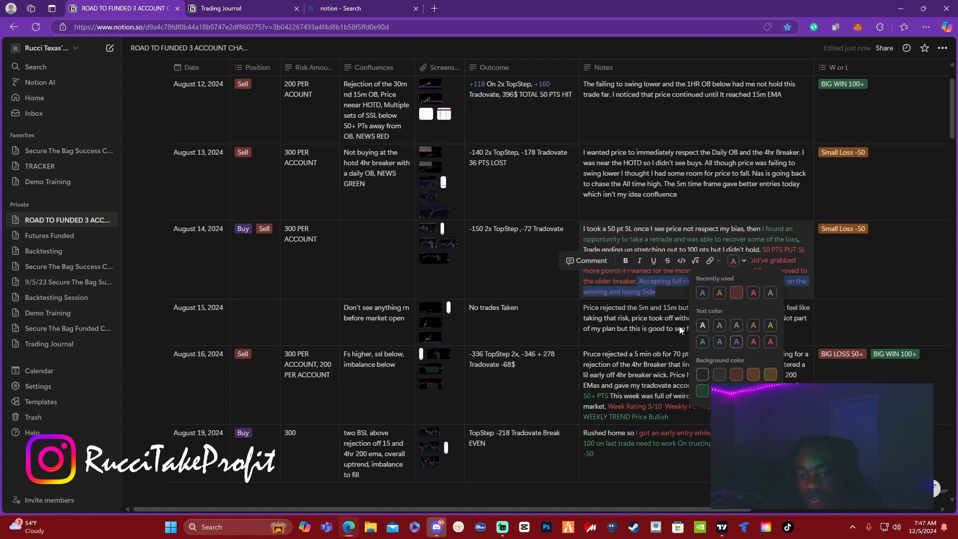
left_click(742, 344)
left_click(658, 296)
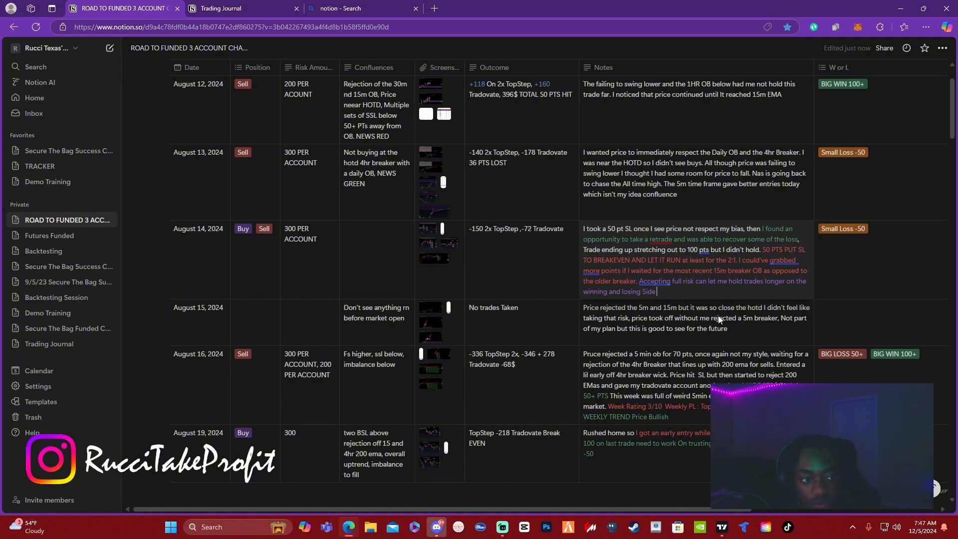
key("Escape")
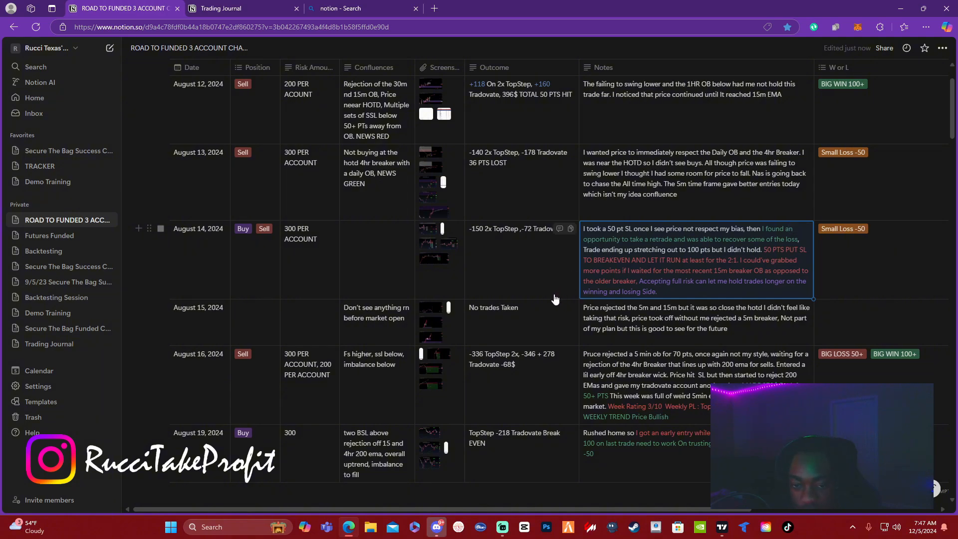
Color the sentence "Trade ending up stretching out to 100 pts but I didn't hold" blue in the August 14 Notes cell
left_click(650, 276)
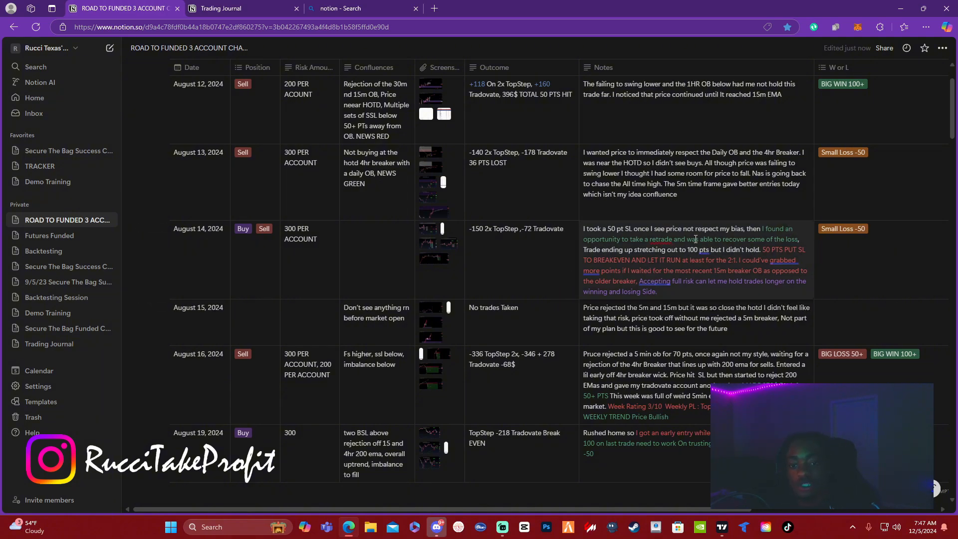
left_click_drag(761, 229, 800, 239)
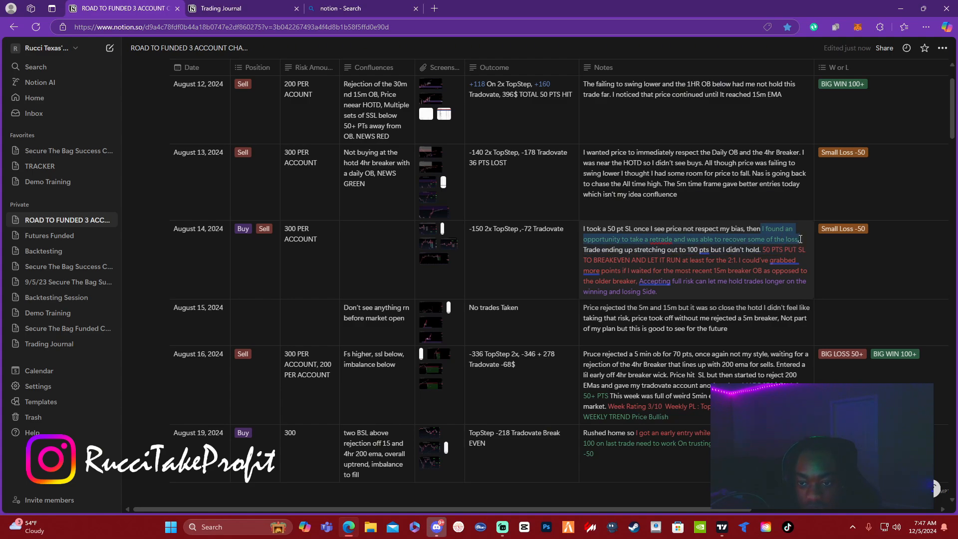
left_click(773, 249)
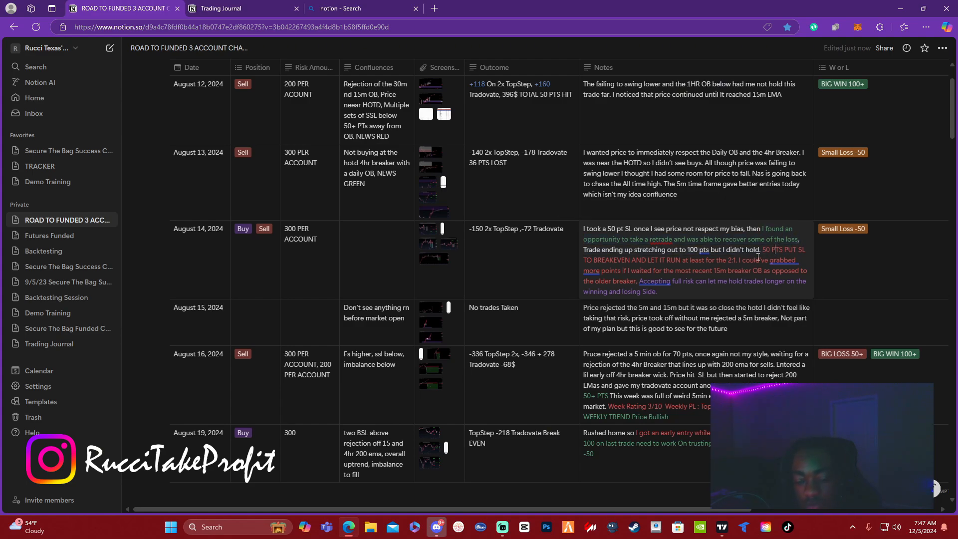
left_click(761, 255)
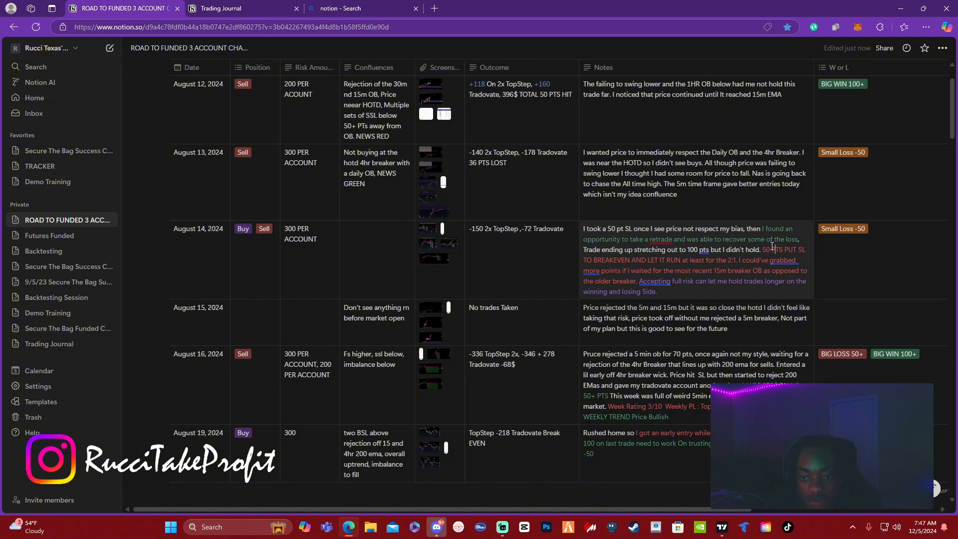
left_click(772, 248)
left_click_drag(583, 251, 760, 251)
left_click(734, 229)
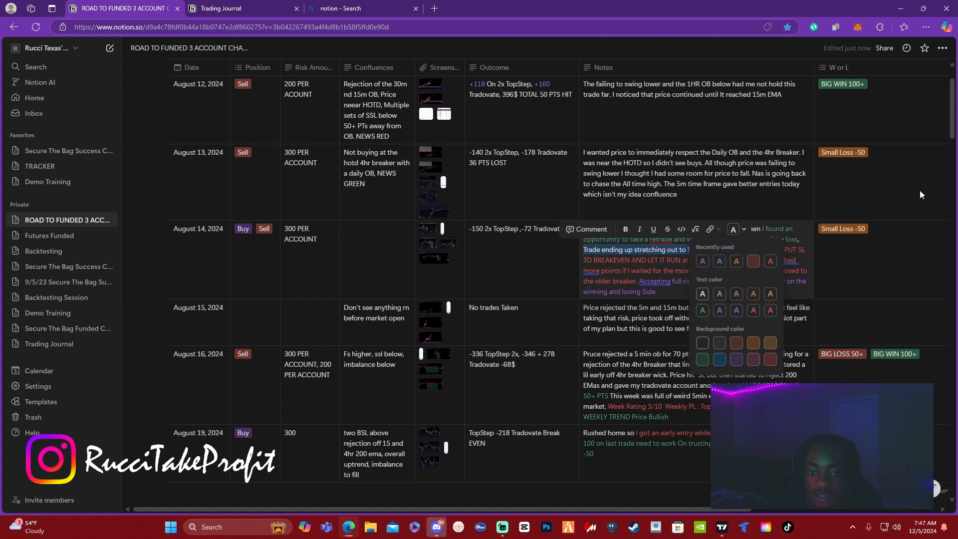
left_click(720, 261)
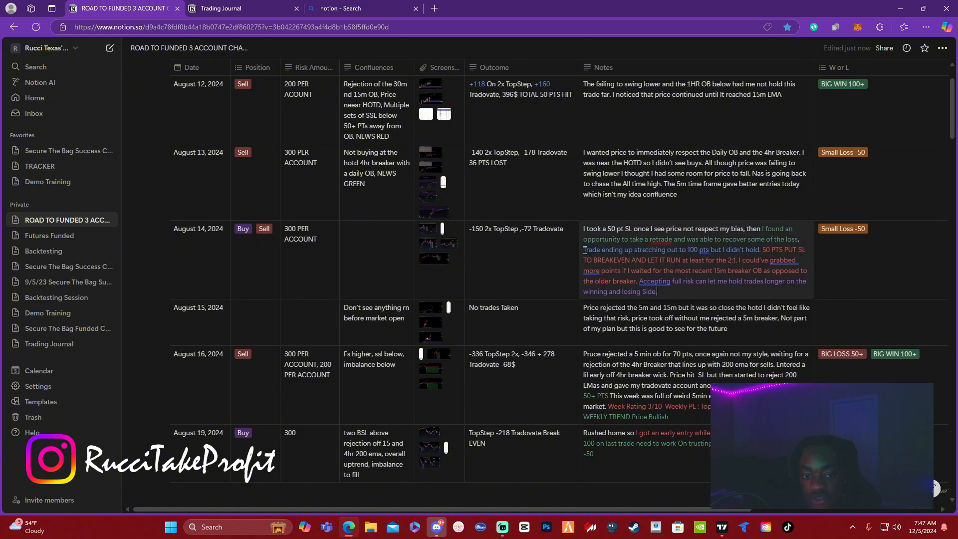
left_click_drag(801, 240, 725, 241)
left_click(760, 249, "shift")
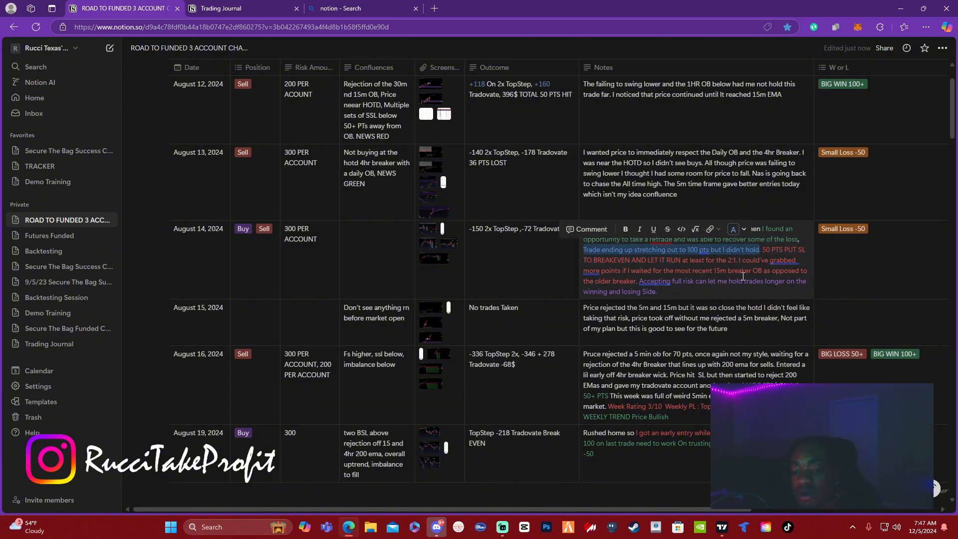
left_click_drag(739, 261, 761, 249)
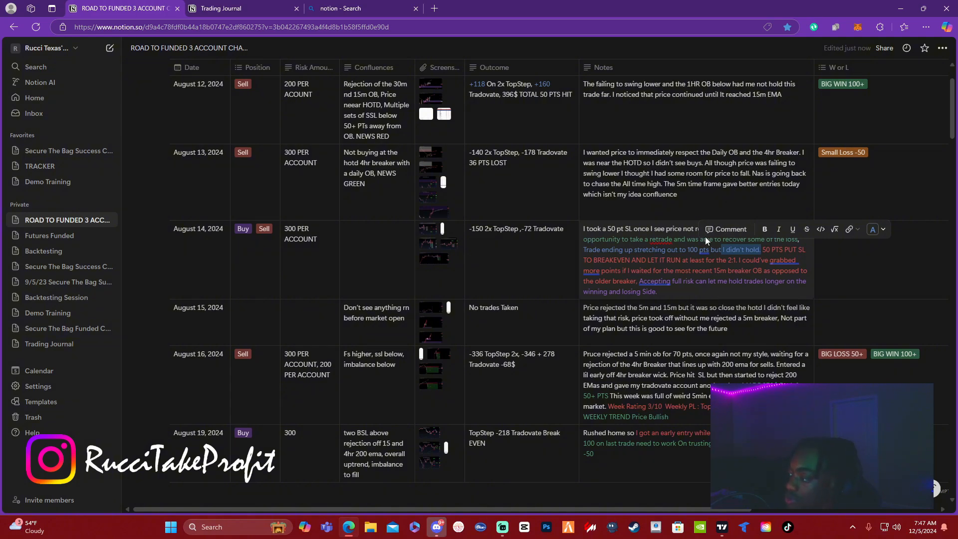
key("Escape")
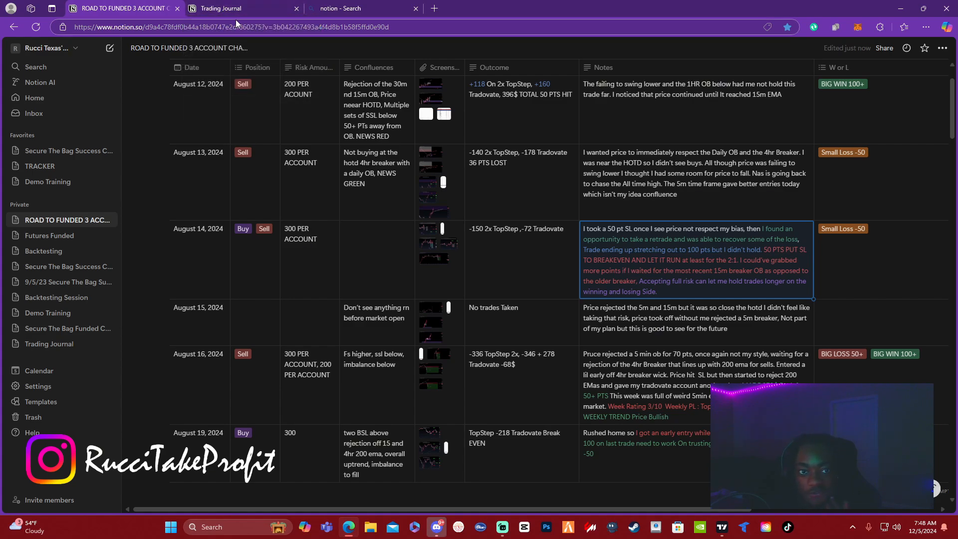
Rename the Text 1 column in the Trading Journal table as Notes
left_click(234, 10)
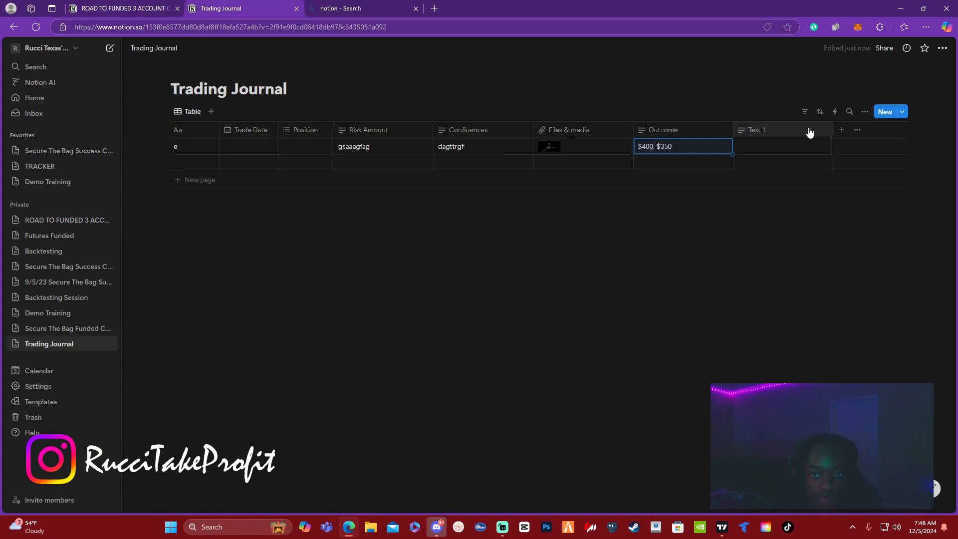
left_click(793, 131)
left_click(778, 129)
left_click(750, 130)
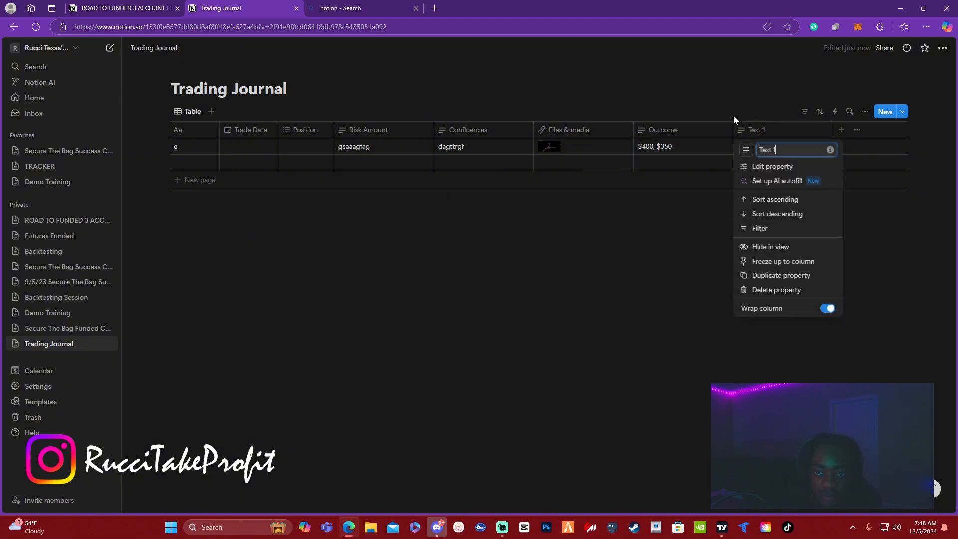
key("BackSpace")
key("BackSpace")
key("BackSpace")
key("BackSpace")
key("BackSpace")
key("BackSpace")
type("NOte")
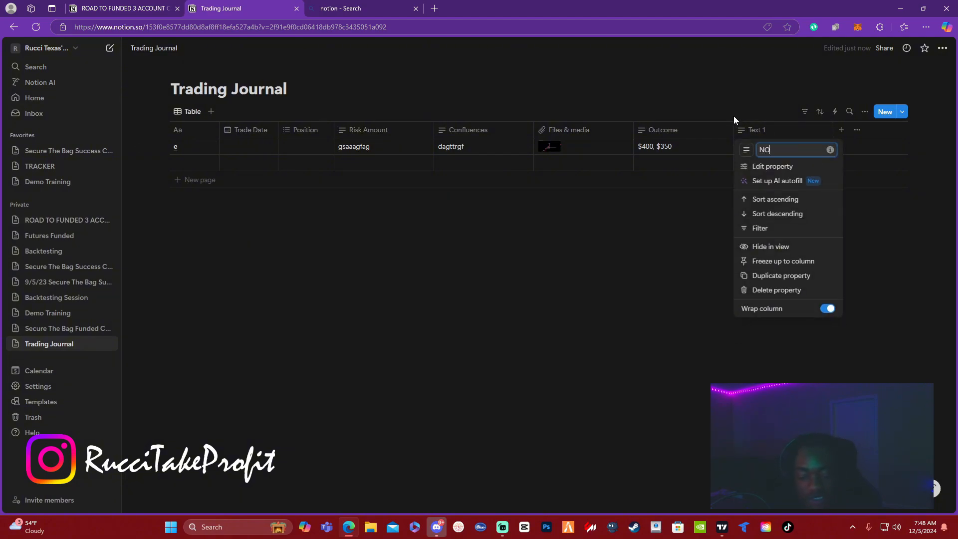
key("BackSpace")
key("BackSpace")
key("BackSpace")
type("o")
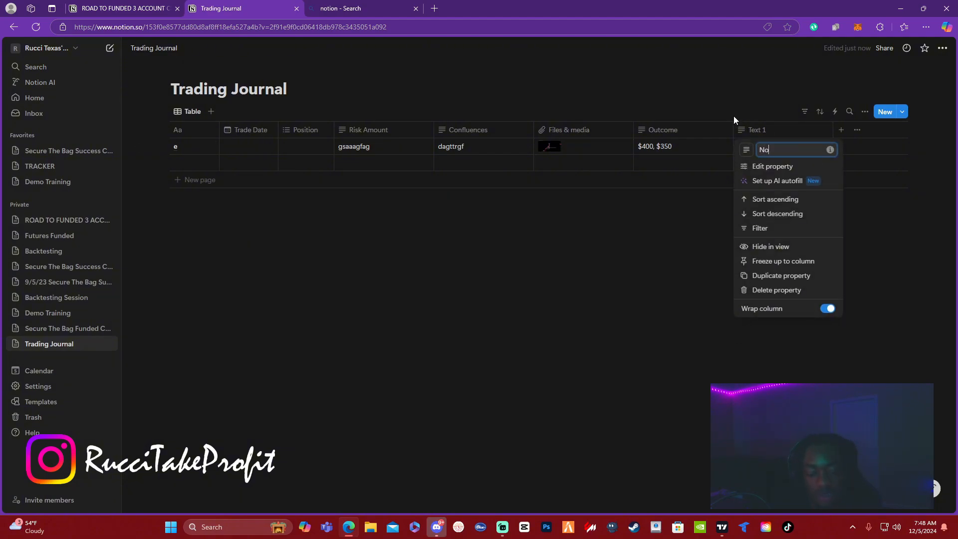
type("tesa")
key("Return")
Add a multi-select column after Notes and compare with the W or L column in the ROAD TO FUNDED journal
left_click(841, 130)
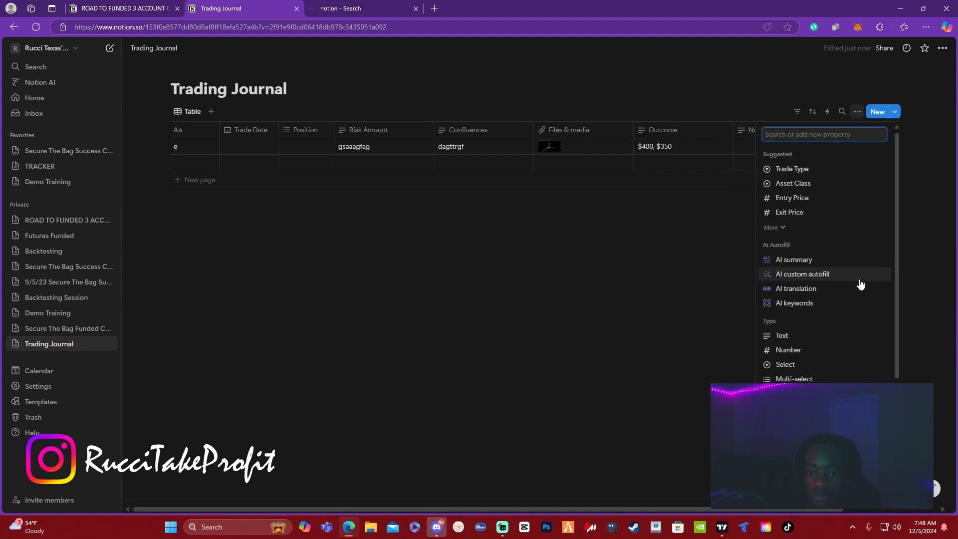
left_click(806, 379)
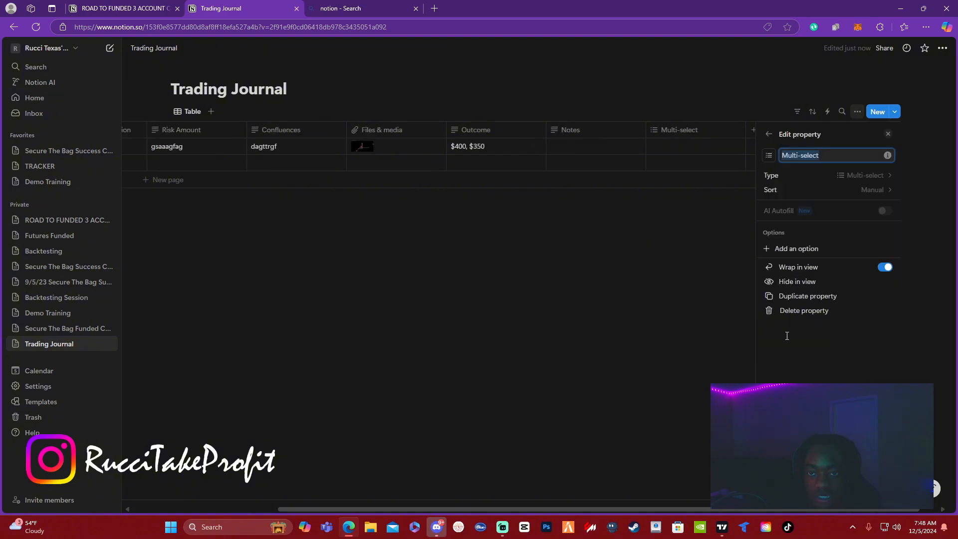
left_click(713, 289)
left_click(156, 9)
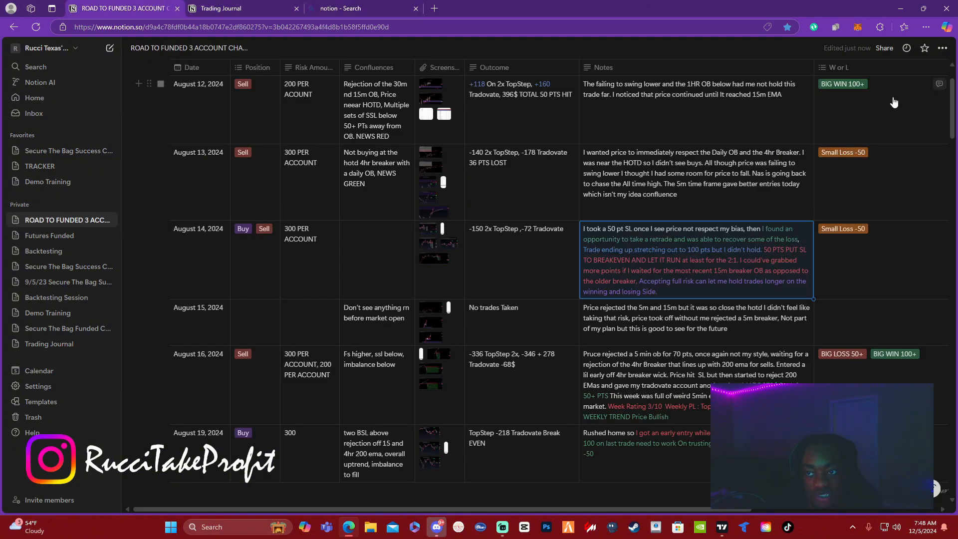
left_click(212, 8)
Add a second multi-select column at the end of the Trading Journal table
left_click(888, 134)
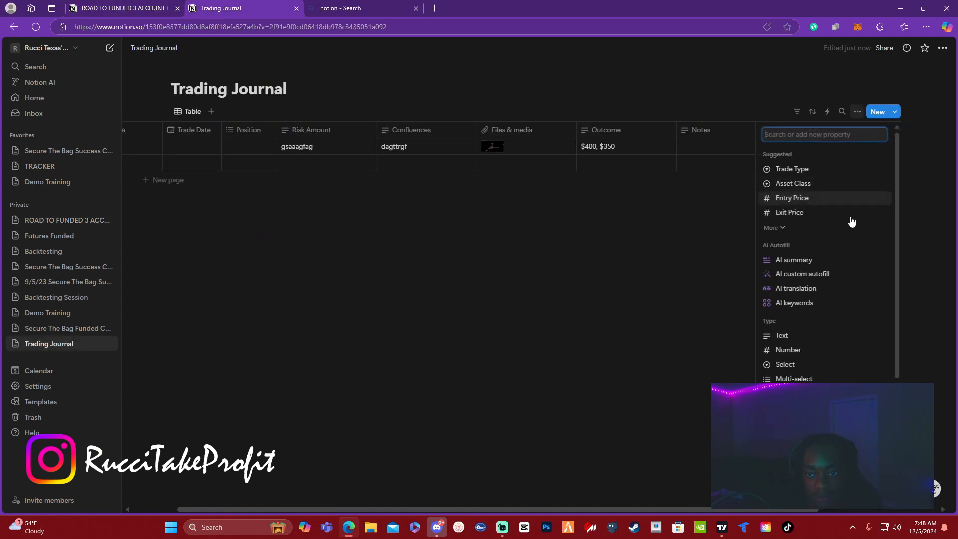
left_click(811, 380)
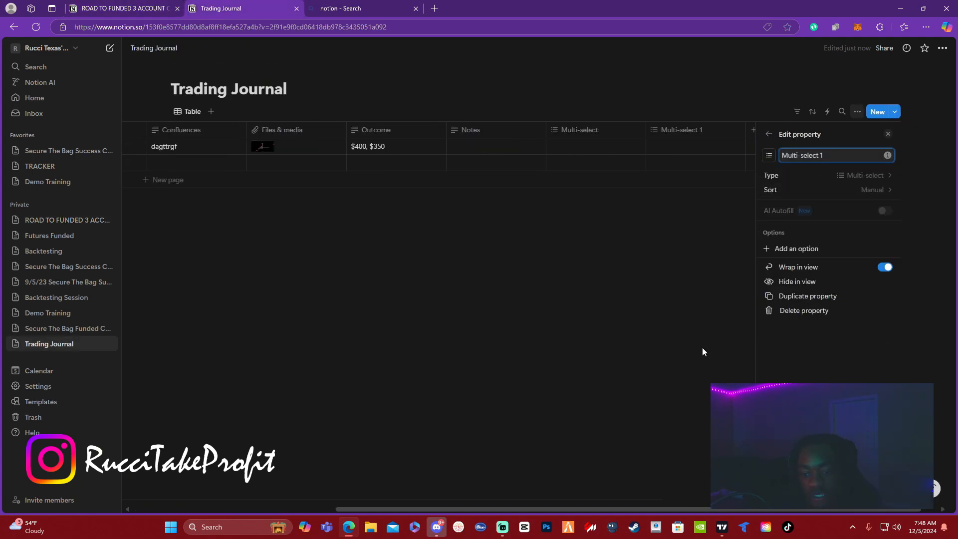
left_click(702, 349)
Add a checkbox column at the end of the Trading Journal table and tick it in both rows
left_click(884, 131)
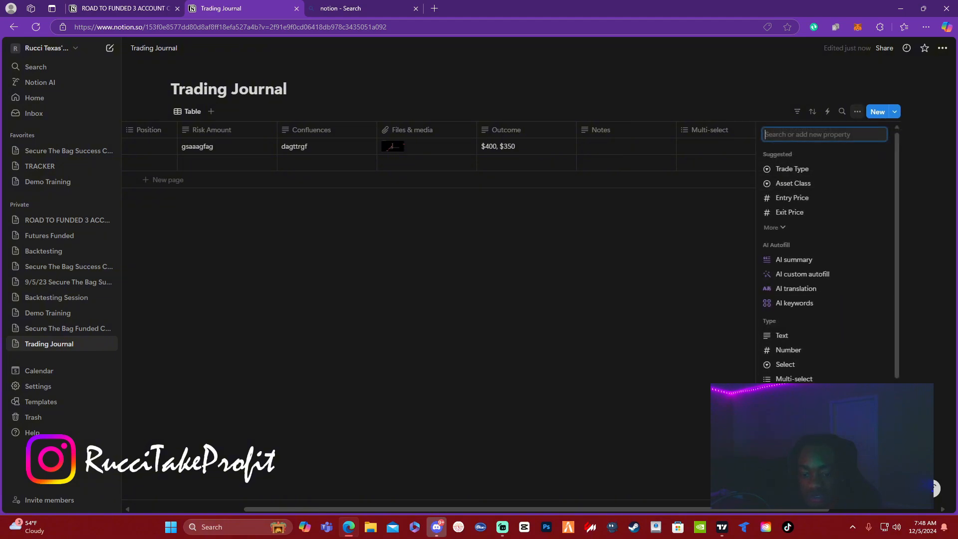
left_click(803, 445)
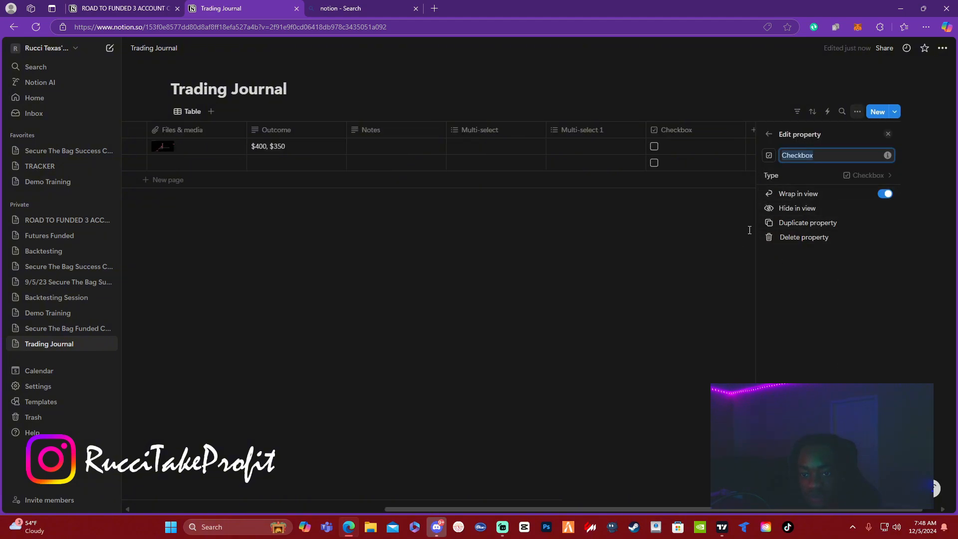
left_click(890, 176)
left_click(727, 283)
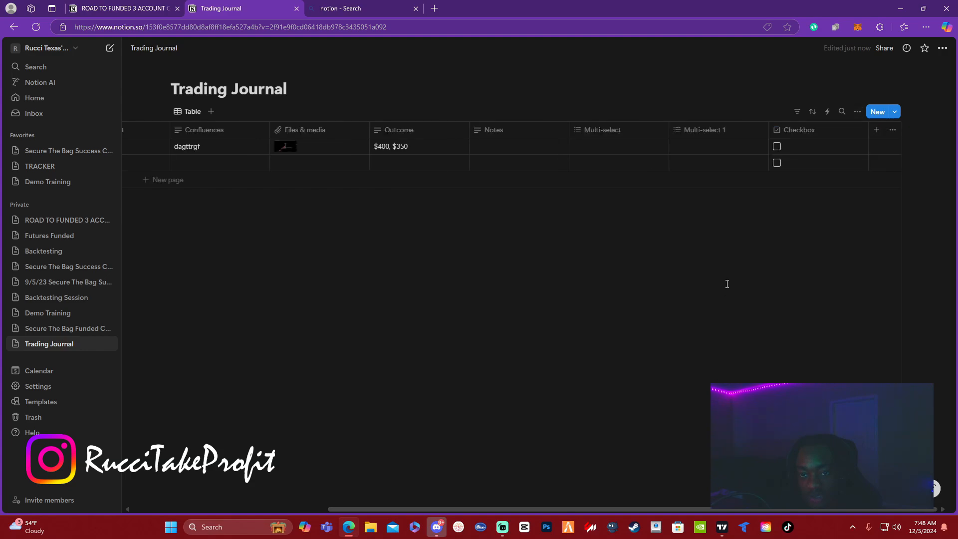
left_click(784, 147)
left_click(784, 163)
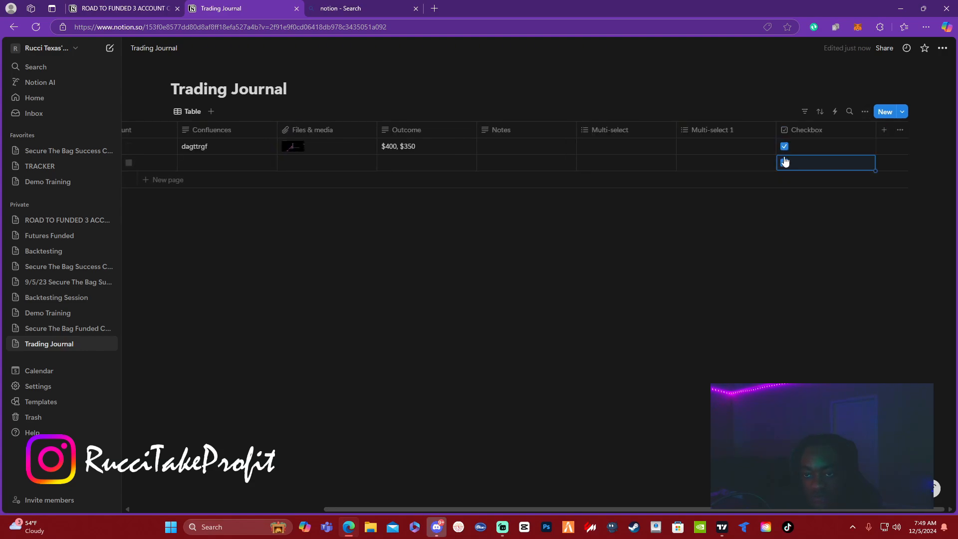
Rename the checkbox column as Emotions
left_click(807, 133)
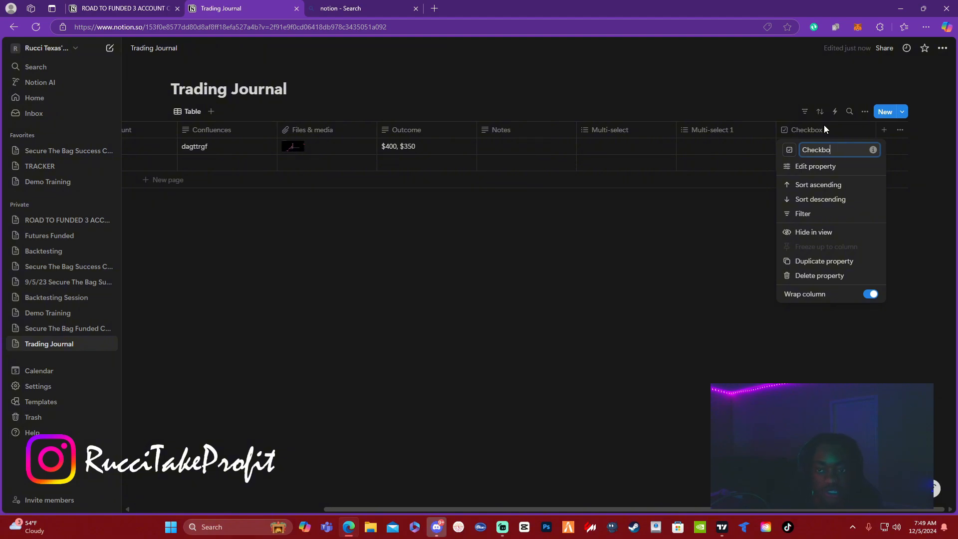
key("BackSpace")
key("BackSpace")
key("BackSpace")
key("BackSpace")
key("BackSpace")
key("BackSpace")
key("BackSpace")
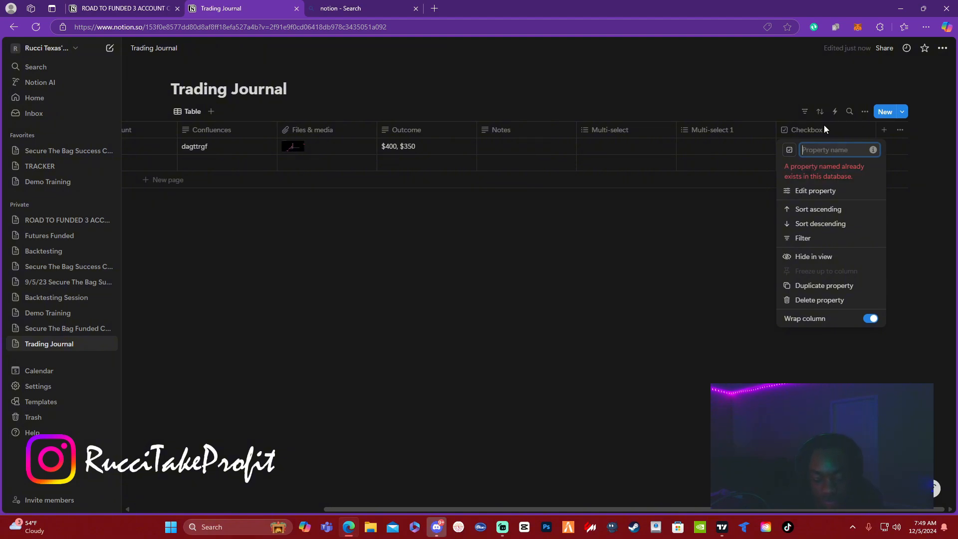
type("Emotions")
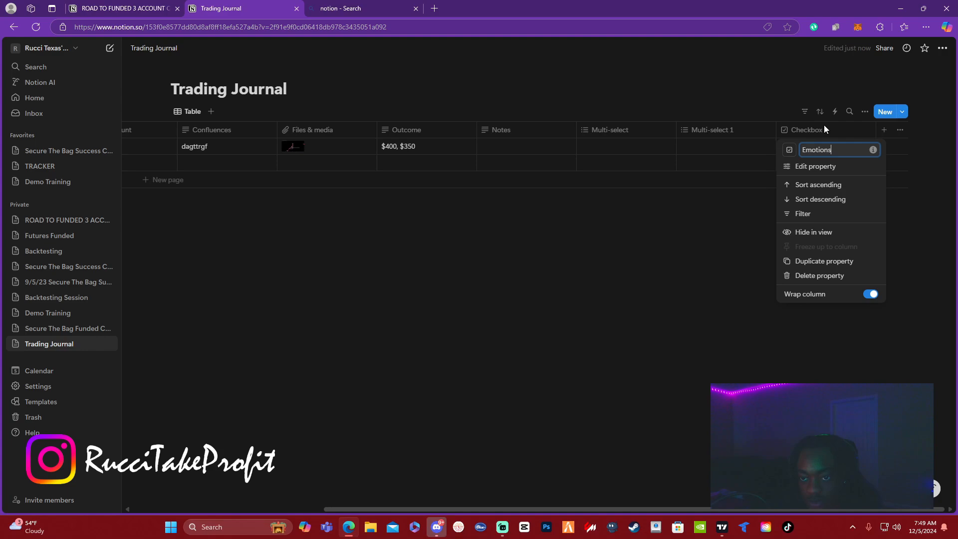
left_click(725, 177)
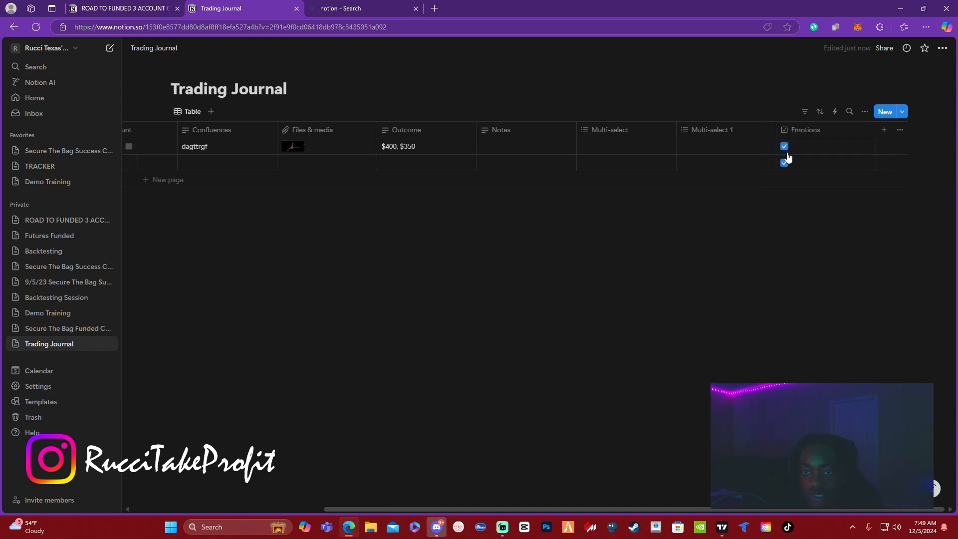
Clear the Emotions checkbox in the first row and tick it again
left_click(785, 148)
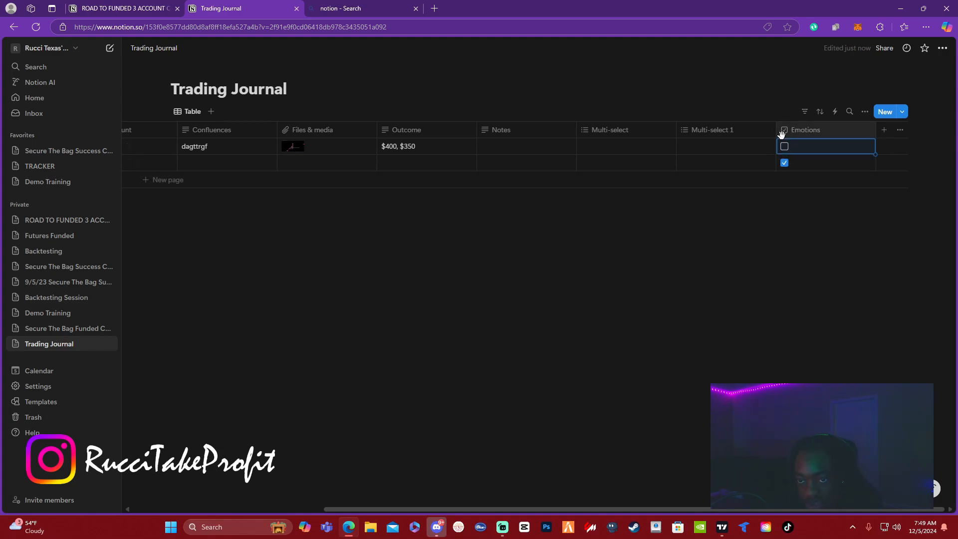
left_click(805, 130)
left_click(742, 224)
left_click(787, 149)
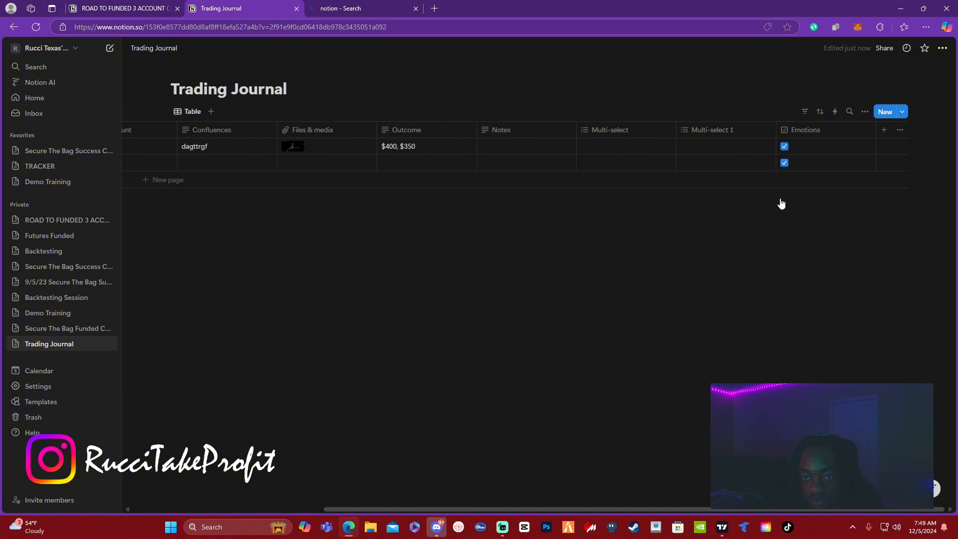
Clear the Emotions checkboxes in both rows of the Trading Journal table
left_click(783, 163)
left_click(783, 166)
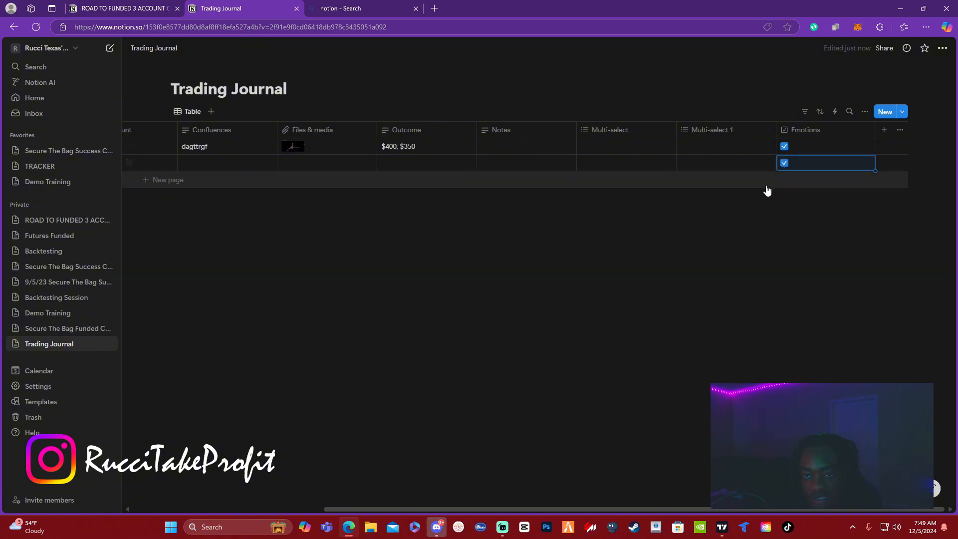
left_click(785, 146)
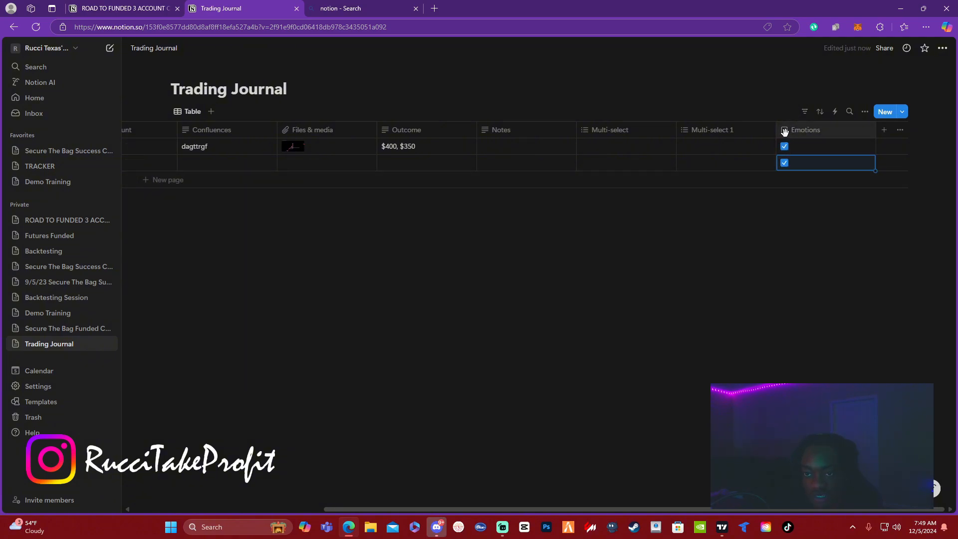
left_click(784, 164)
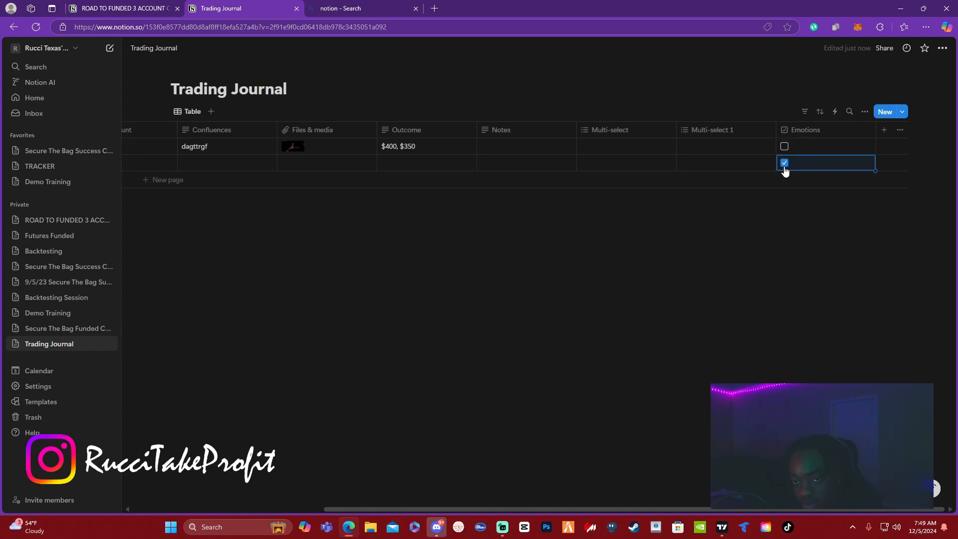
left_click(785, 165)
left_click(810, 130)
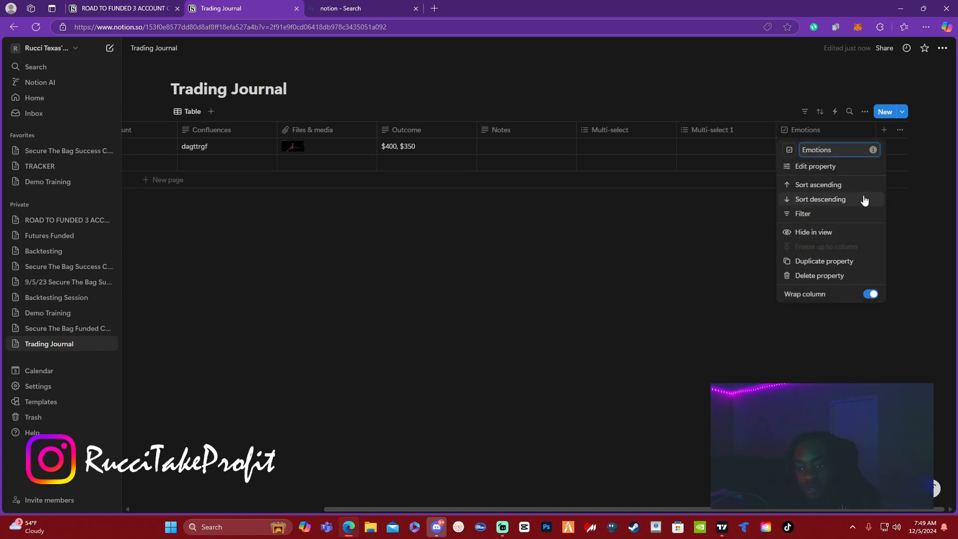
left_click(882, 136)
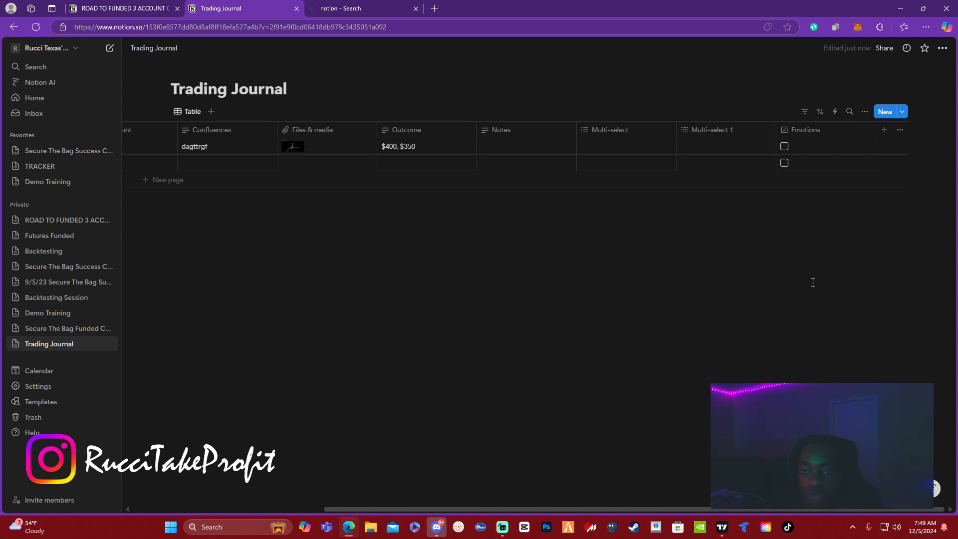
Rename the first multi-select column, next to Notes, as W or L
left_click(713, 131)
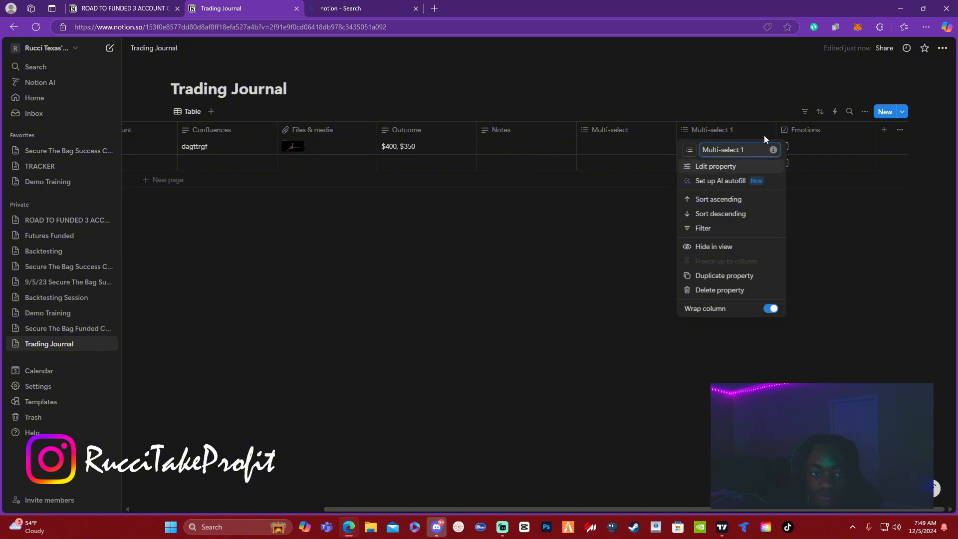
left_click(644, 132)
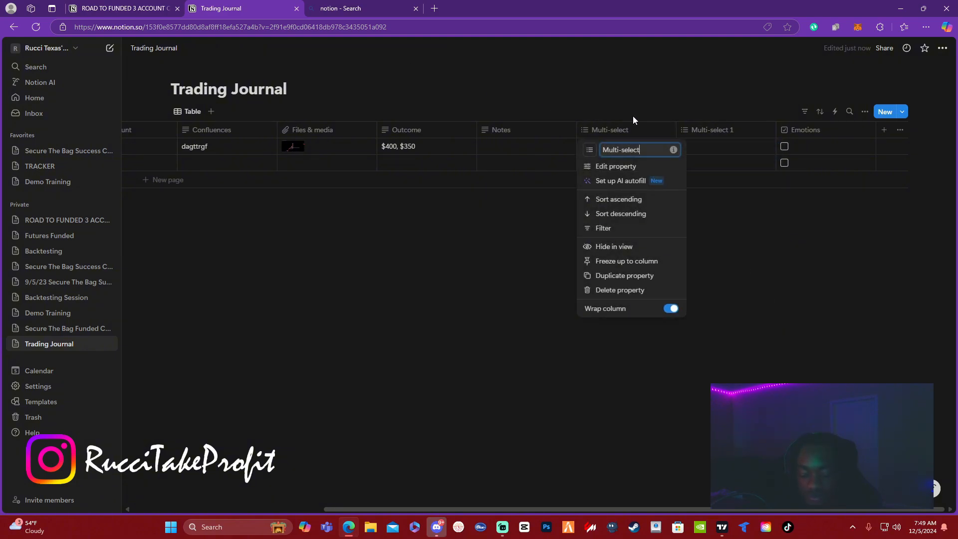
key("BackSpace")
key("BackSpace")
key("BackSpace")
key("BackSpace")
key("BackSpace")
key("BackSpace")
key("BackSpace")
key("BackSpace")
key("BackSpace")
key("BackSpace")
key("BackSpace")
key("BackSpace")
type("W or L")
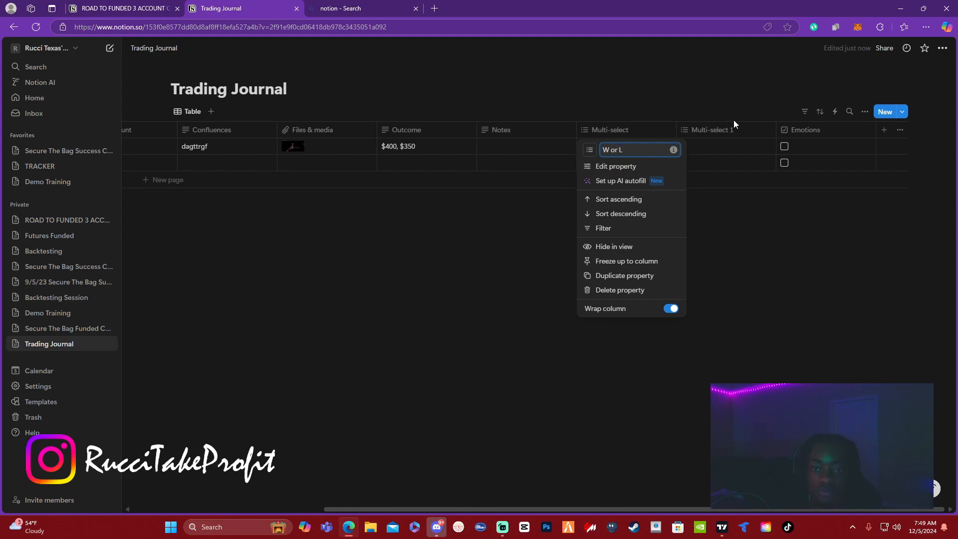
Rename the second multi-select column, before Emotions, as Habits
left_click(726, 130)
key("BackSpace")
key("BackSpace")
key("BackSpace")
key("BackSpace")
key("BackSpace")
key("BackSpace")
key("BackSpace")
key("BackSpace")
key("BackSpace")
key("BackSpace")
key("BackSpace")
key("BackSpace")
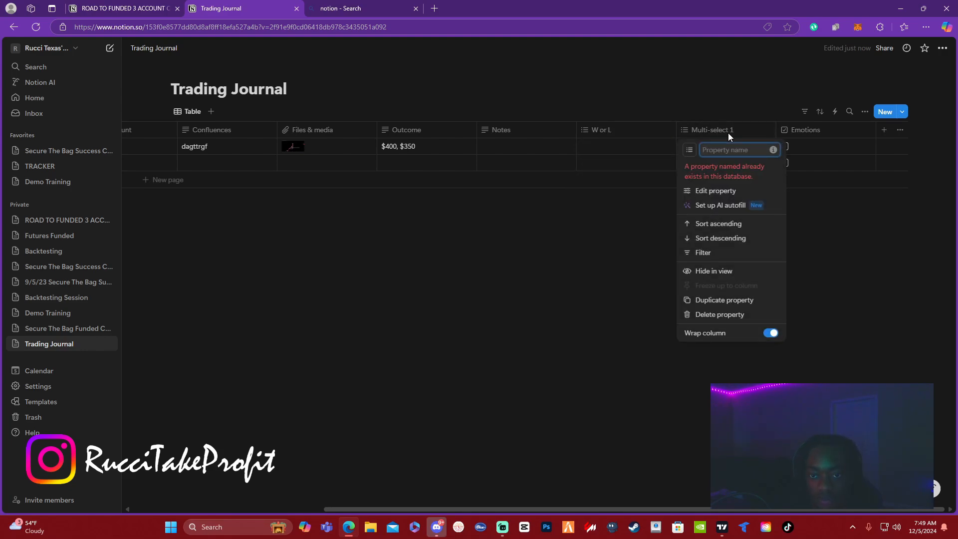
type("Habits")
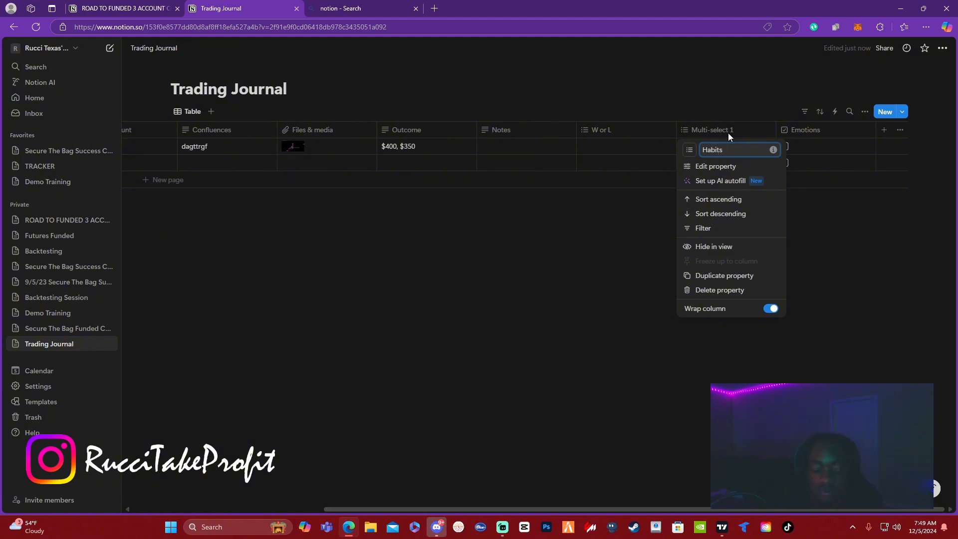
left_click(603, 255)
Edit the Habits property and add Bad habits as its first option
left_click(738, 159)
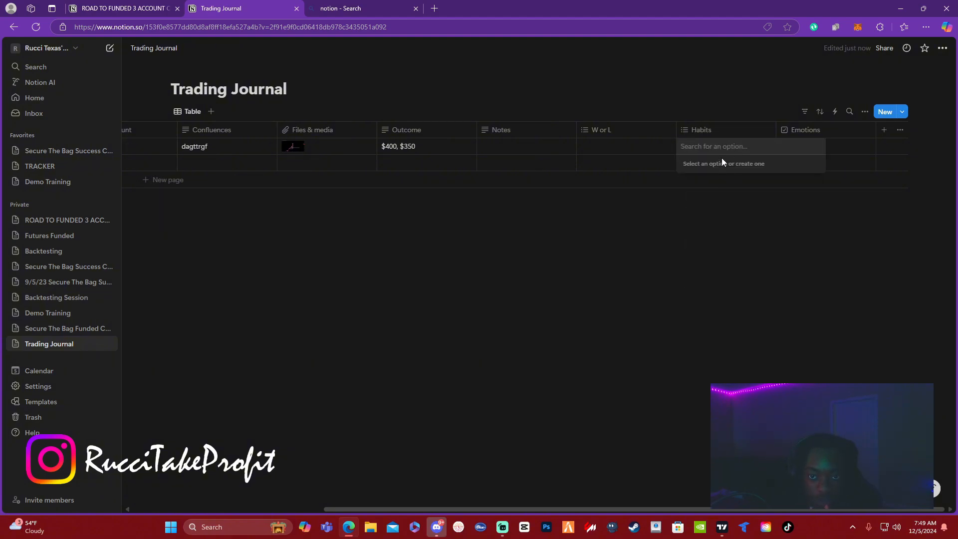
left_click(717, 129)
left_click(717, 129)
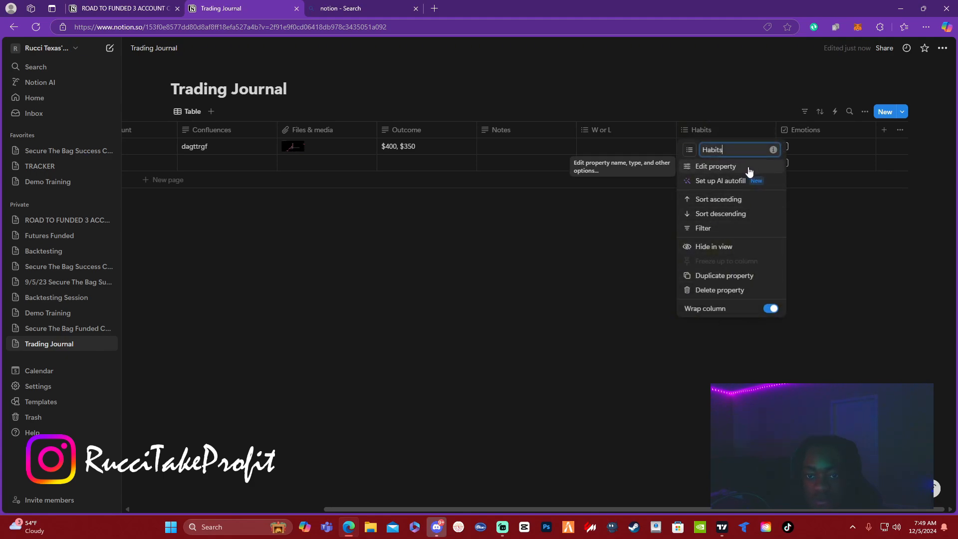
left_click(748, 166)
left_click(795, 250)
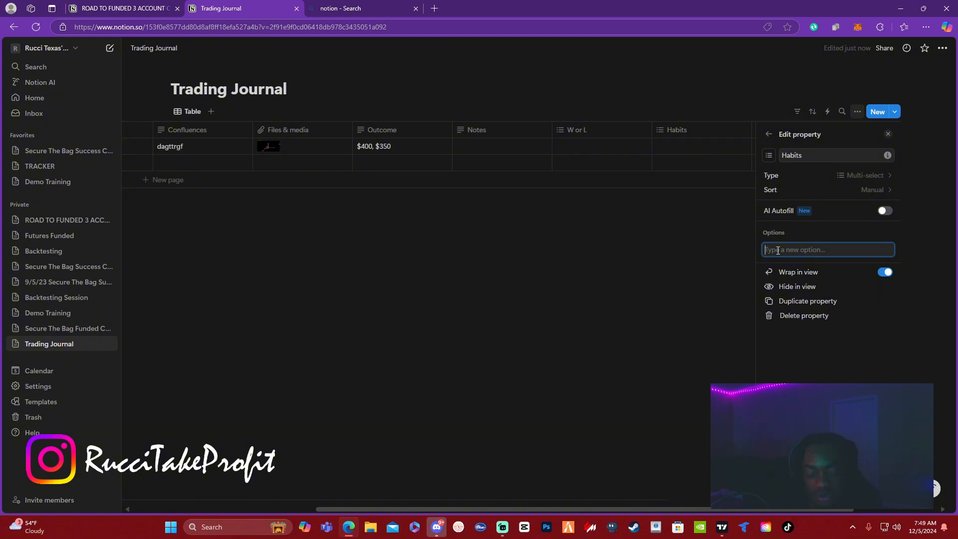
type("Bad habits")
key("Return")
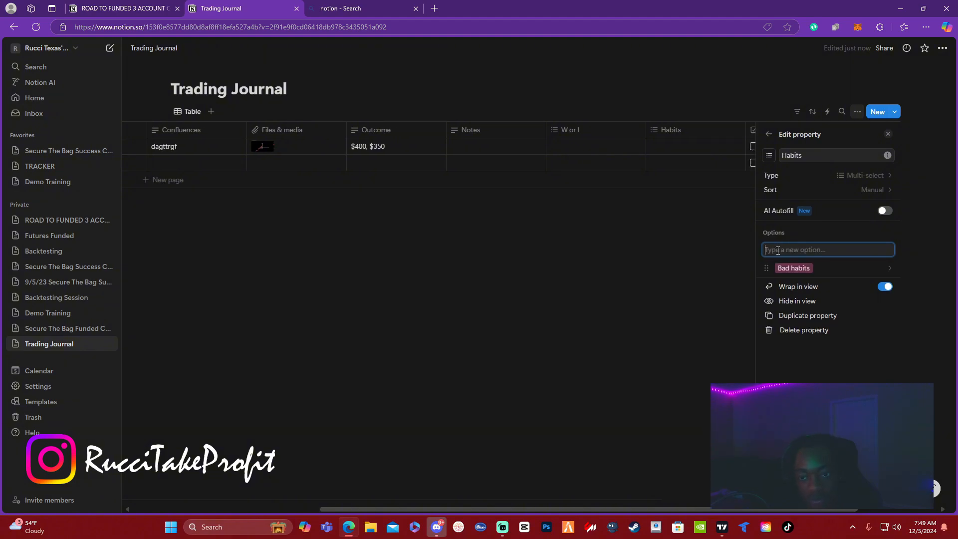
Add the options Good Hanbitsd, nf, sg, ag and fa to the Habits property and close its settings
type("a")
type("tsd")
key("Return")
type("nf")
key("Return")
type("sg")
key("Return")
type("ag")
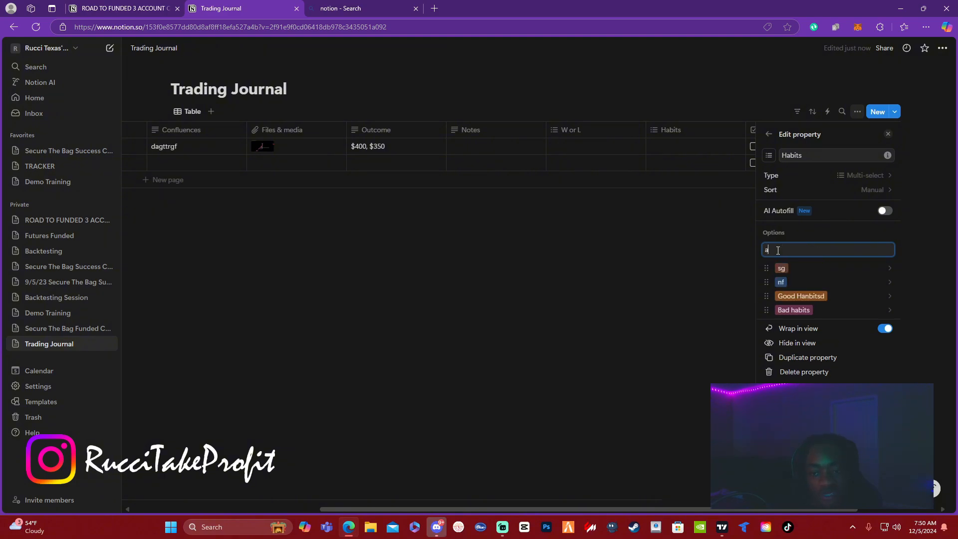
key("Return")
type("fa")
key("Return")
type("t")
left_click(739, 250)
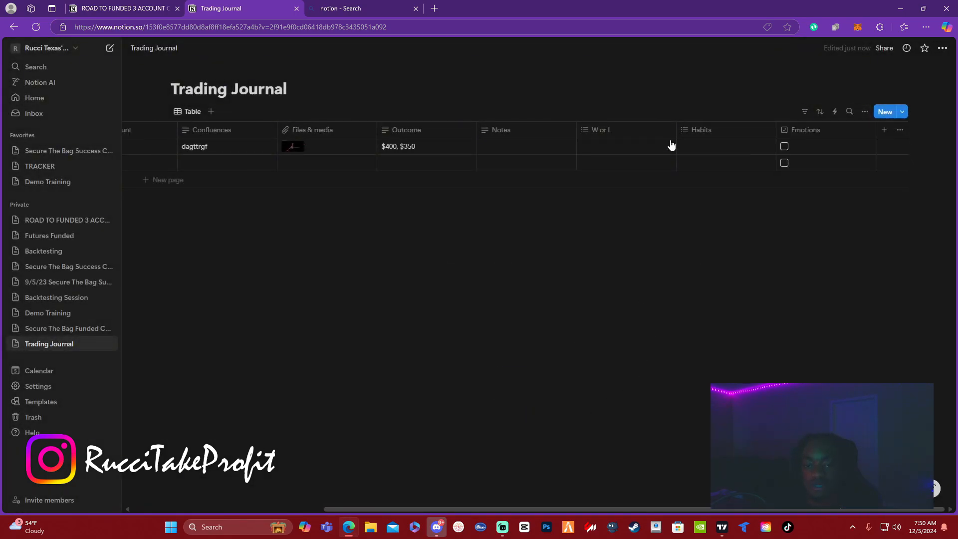
Look at the selectable Habits options in the first row without choosing one
left_click(703, 130)
left_click(714, 147)
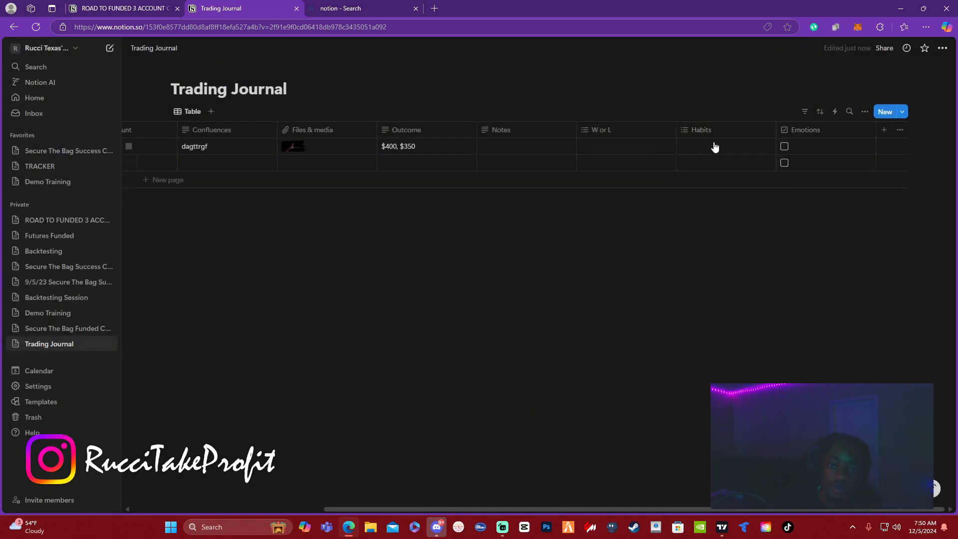
left_click(714, 146)
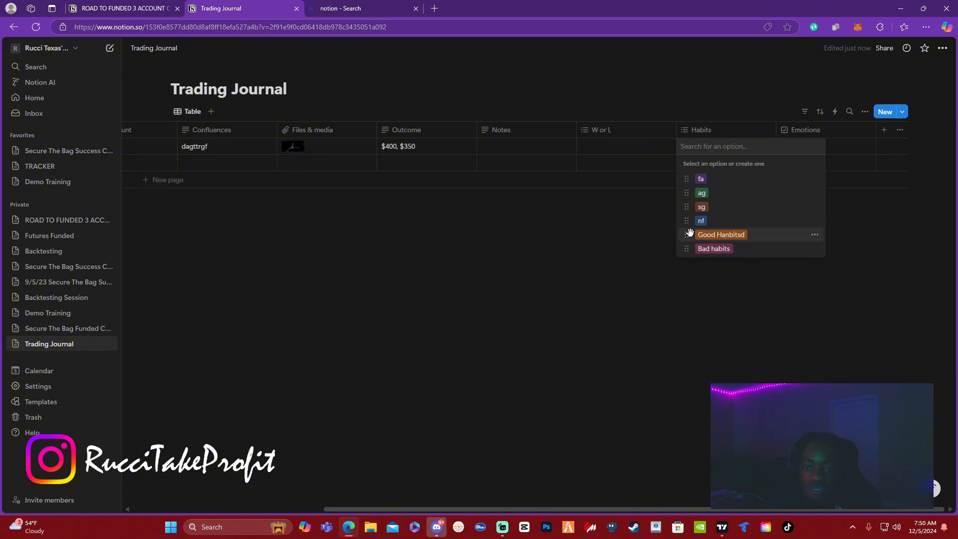
key("Escape")
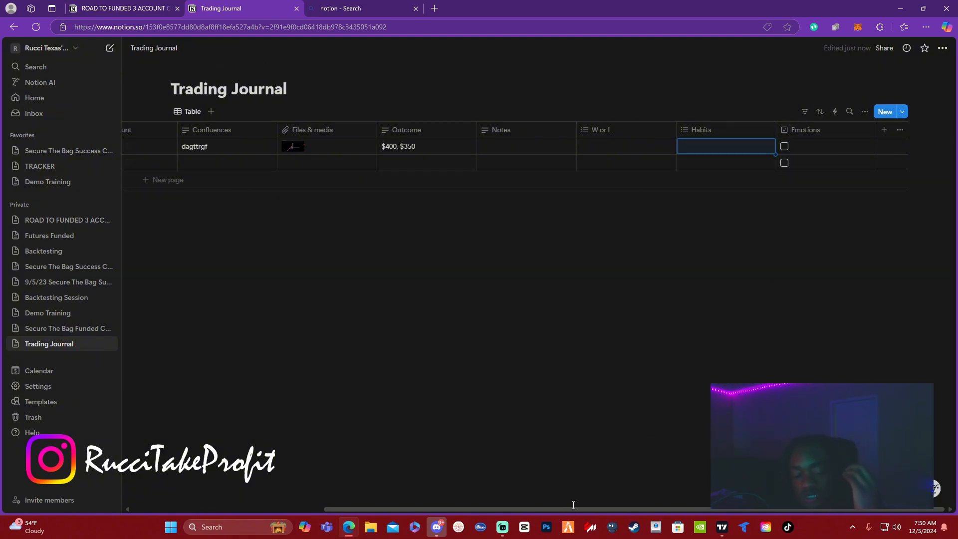
Add two rows to the Trading Journal and set the trade dates below the first row to December 5, 6 and 7, 2024
scroll(524, 493, "left", 5)
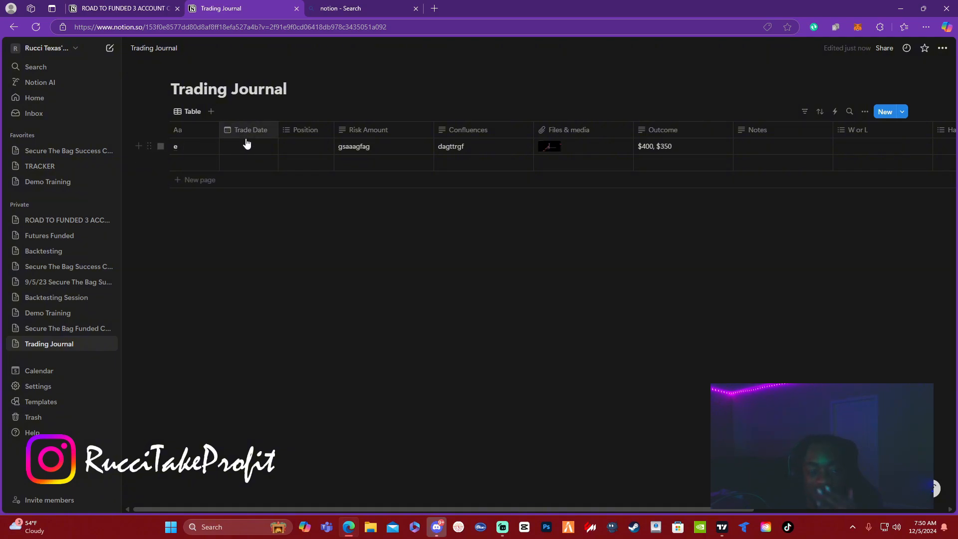
left_click(230, 162)
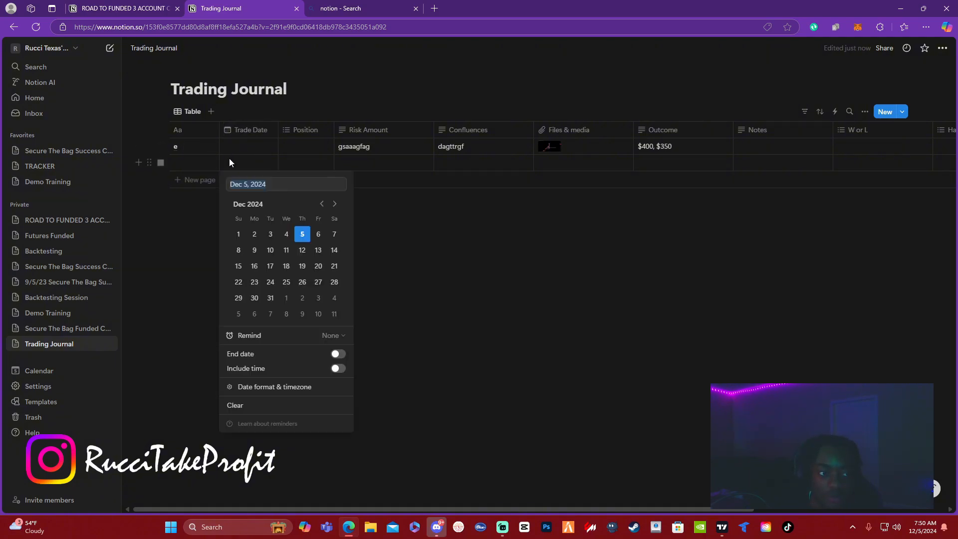
left_click(306, 237)
left_click(193, 188)
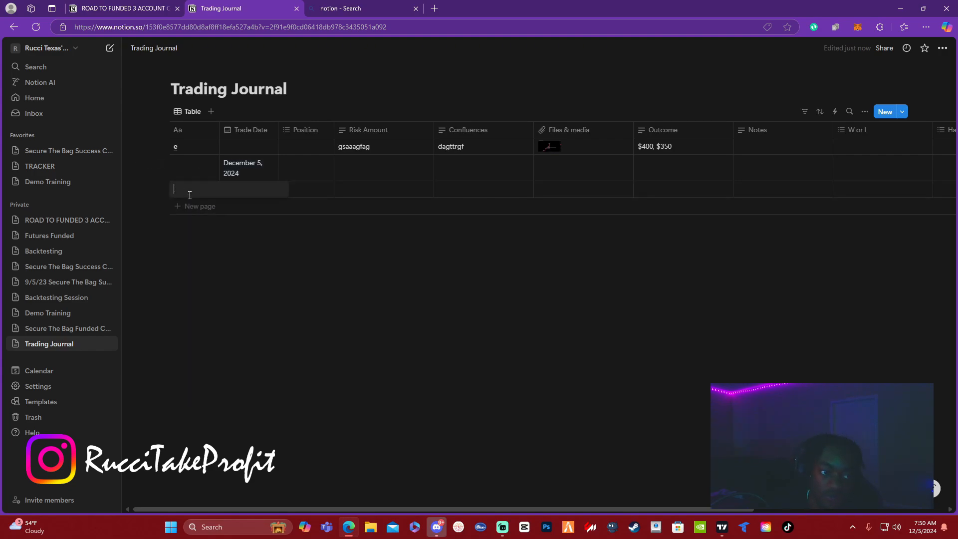
left_click(260, 207)
left_click(264, 194)
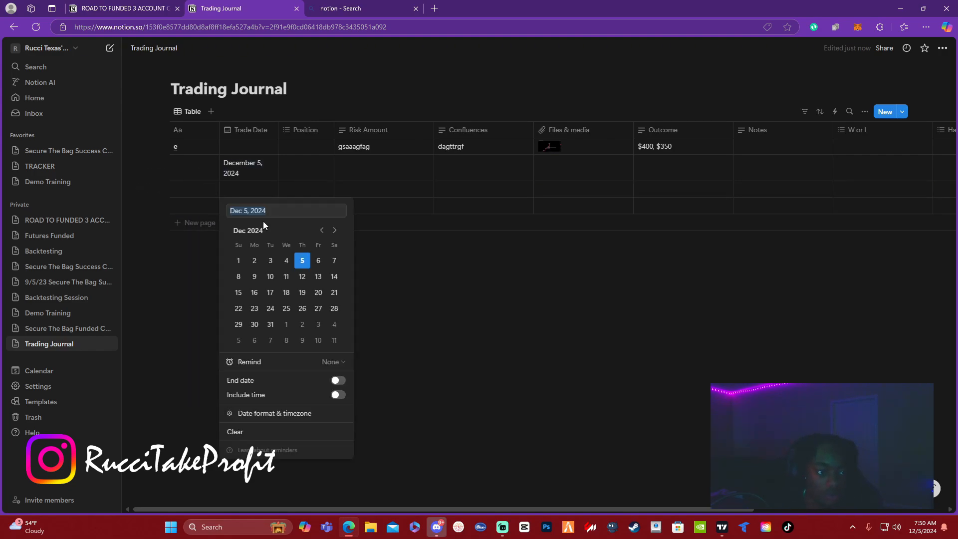
left_click(317, 259)
left_click(196, 233)
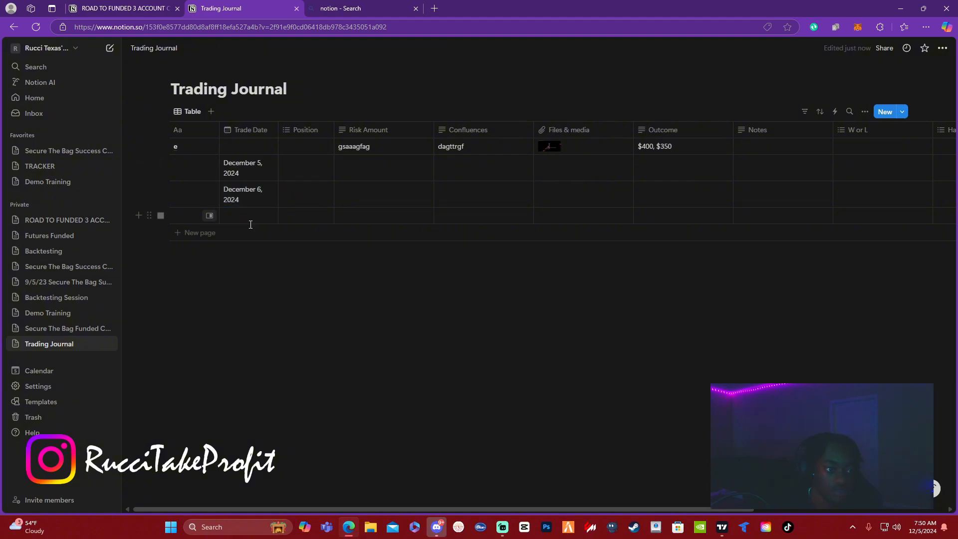
left_click(249, 218)
left_click(335, 287)
left_click(417, 321)
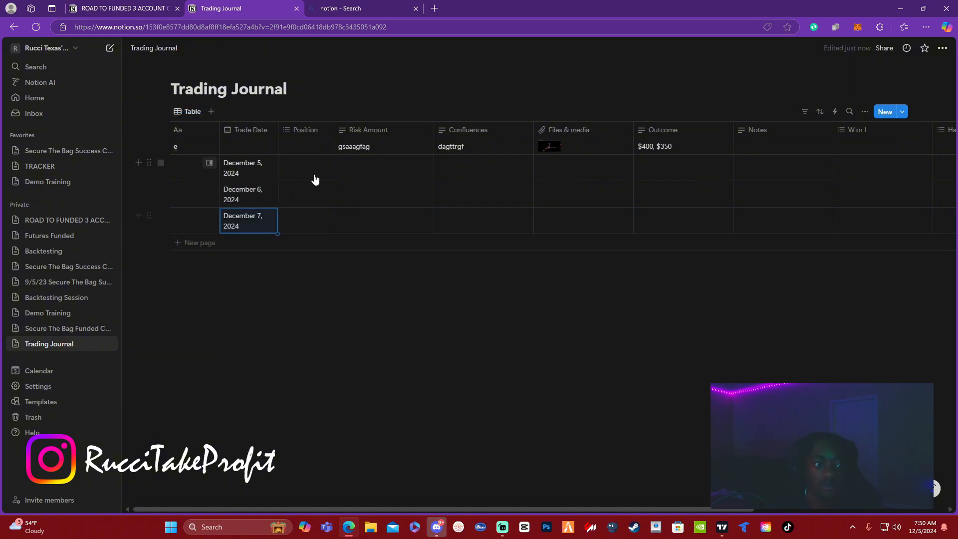
Set the Position to Sell for the December 5 trade and to Buy for the December 6 trade
left_click(381, 177)
left_click(323, 183)
left_click(319, 178)
left_click(313, 177)
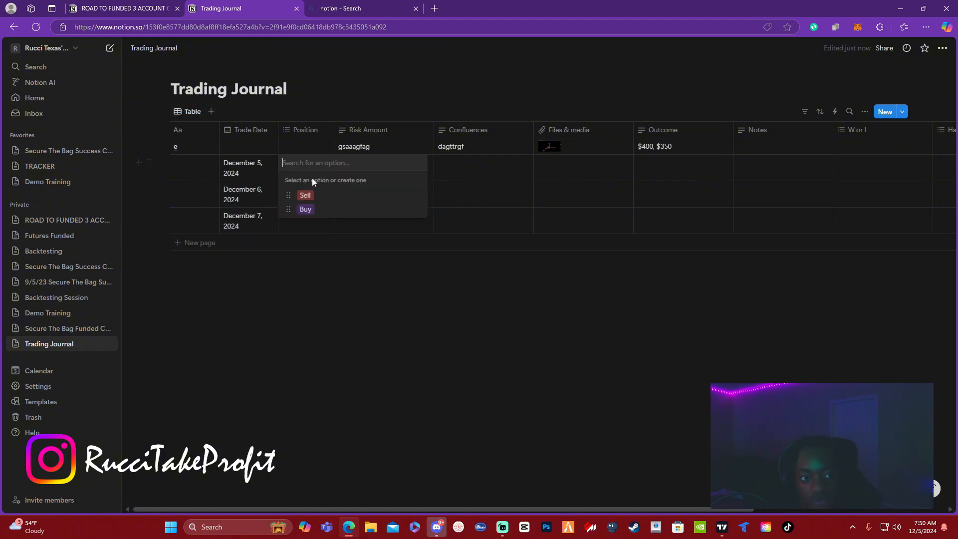
left_click(305, 196)
key("Escape")
left_click(319, 199)
left_click(306, 236)
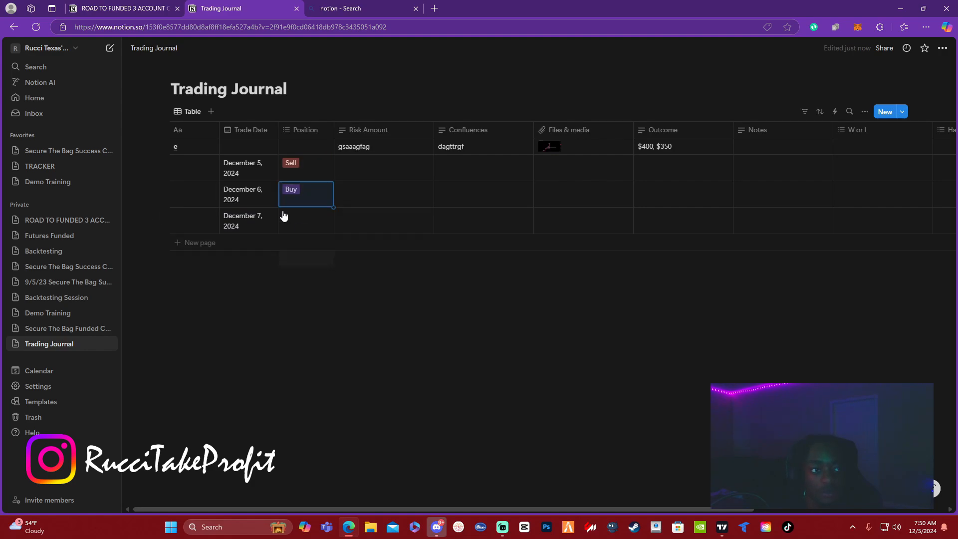
Switch to the ROAD TO FUNDED 3 ACCOUNT CHALLENGE journal and look through the order of its dated entries
left_click(150, 9)
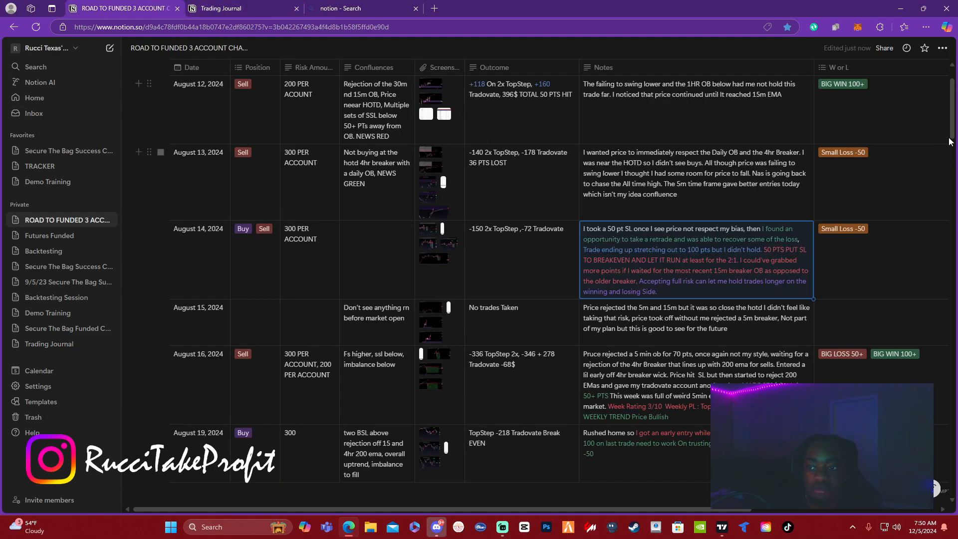
left_click_drag(953, 140, 911, 447)
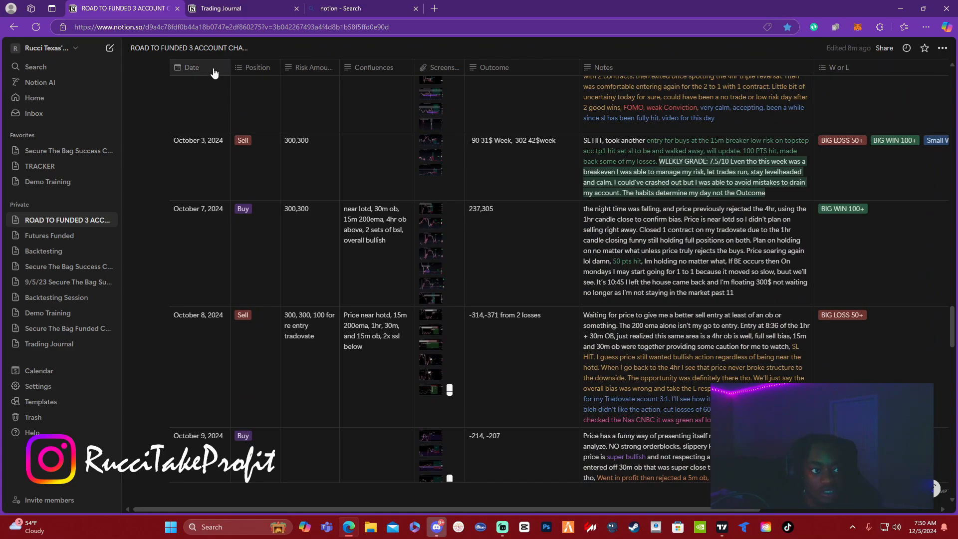
left_click(191, 68)
left_click(945, 307)
left_click_drag(944, 307, 936, 44)
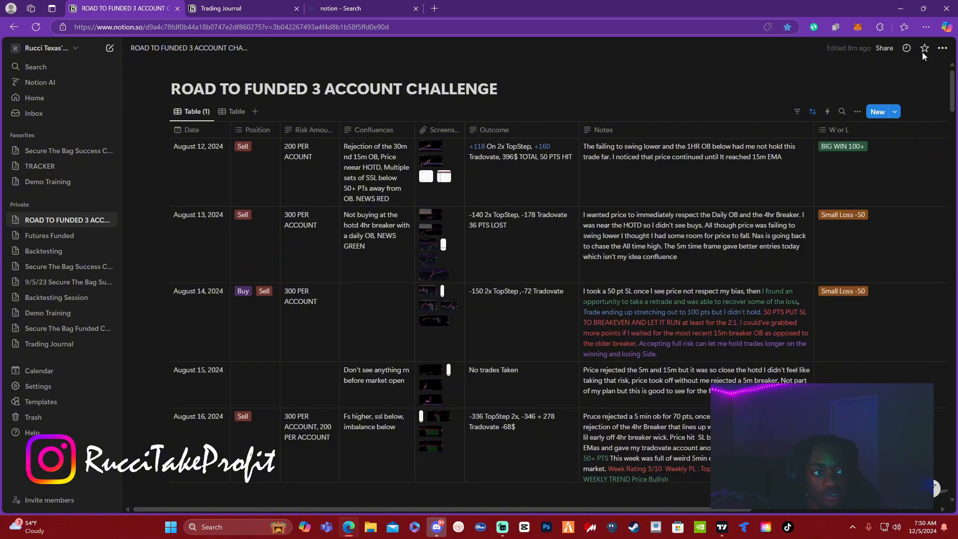
Examine the existing journal's sort rule, including its sort order choices and the properties available for sorting
left_click(812, 112)
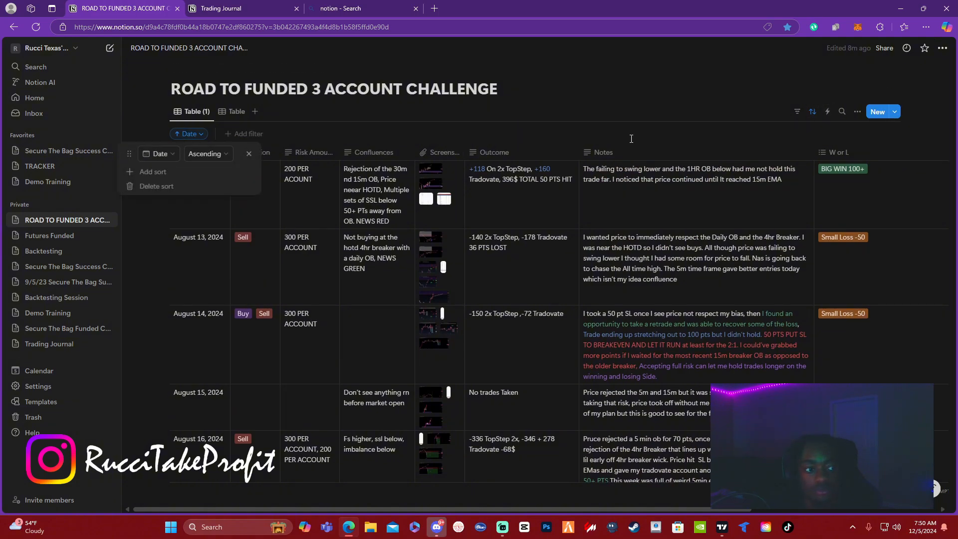
left_click(227, 155)
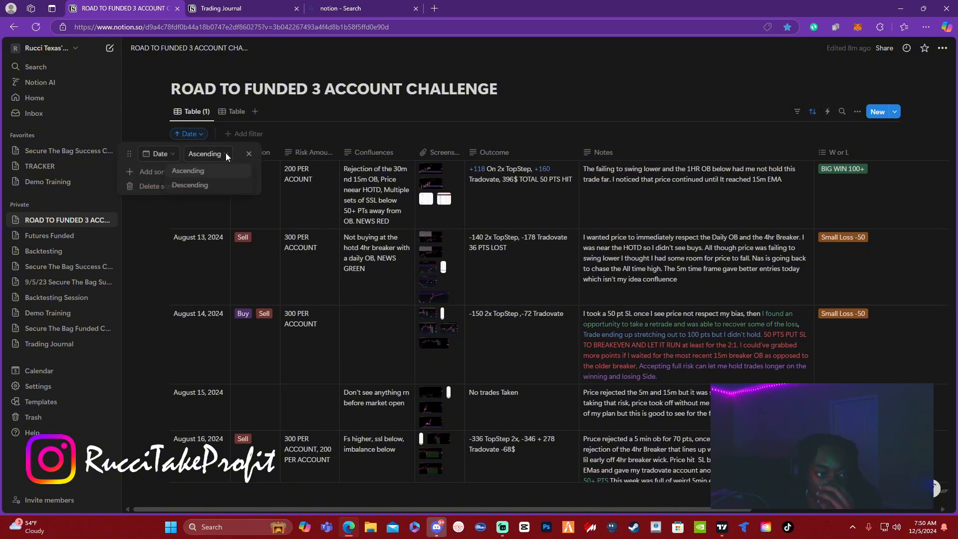
left_click(229, 151)
left_click(166, 159)
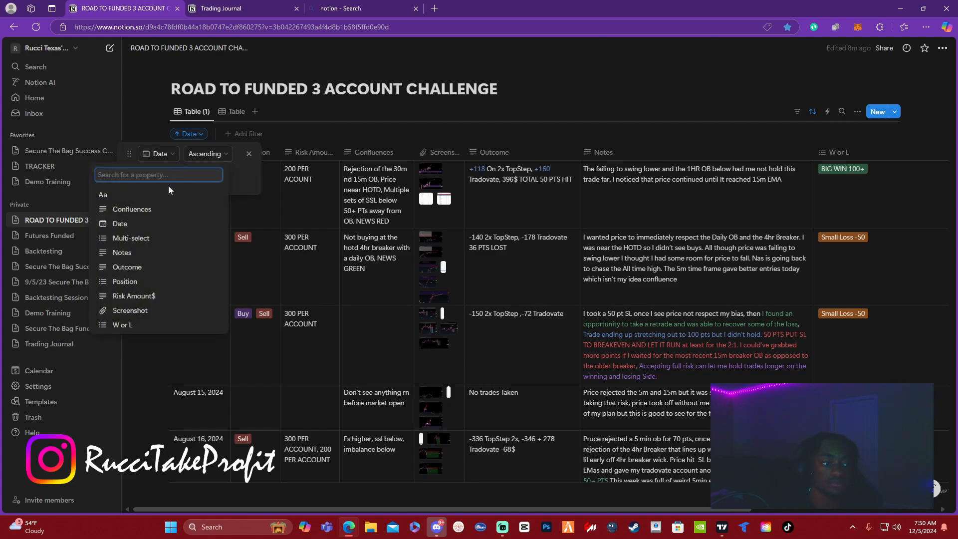
left_click(174, 152)
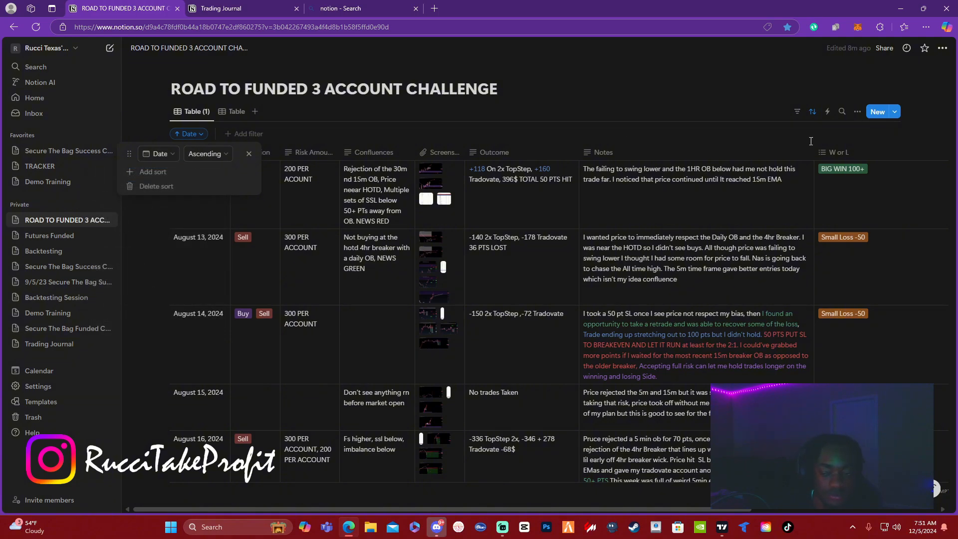
left_click(783, 63)
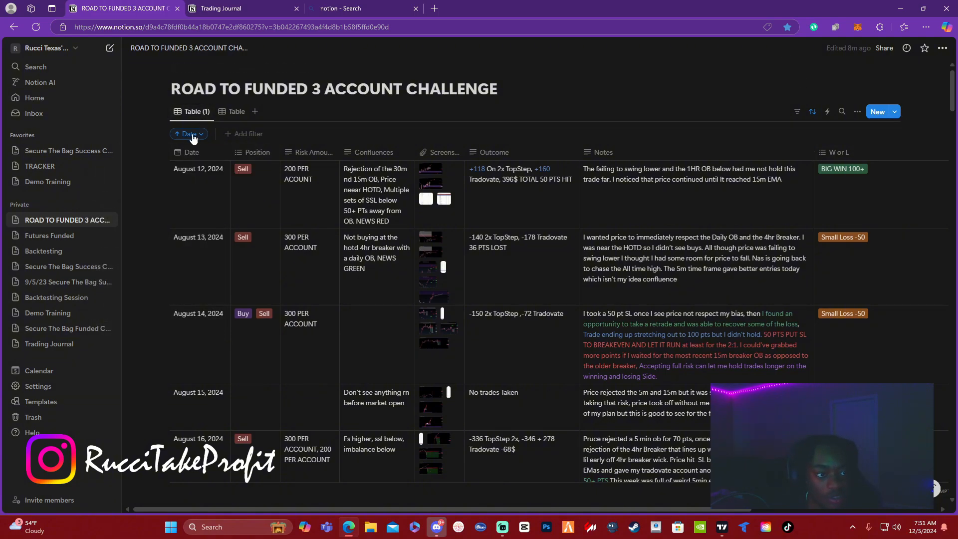
Change the ROAD TO FUNDED journal's sort rule to order the entries by the W or L property
left_click(813, 112)
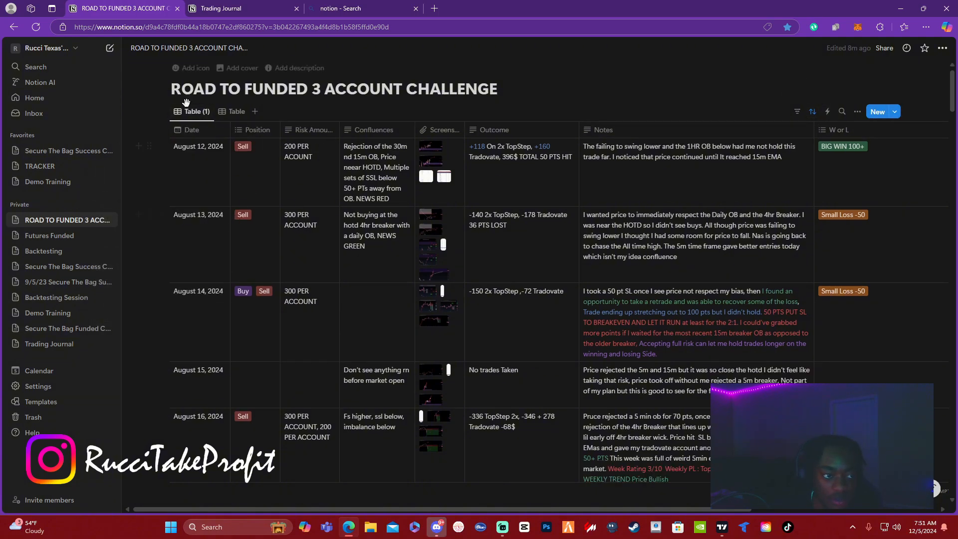
left_click(813, 113)
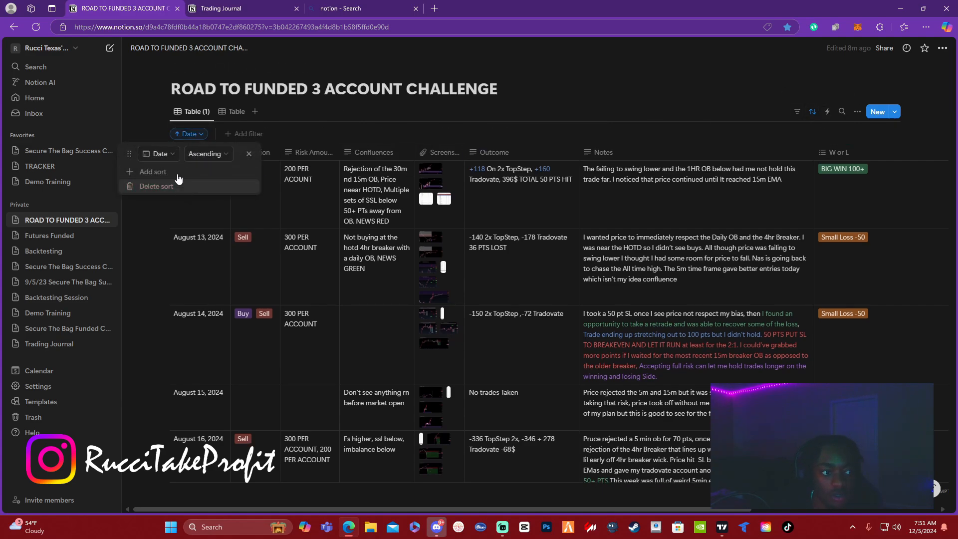
left_click(178, 175)
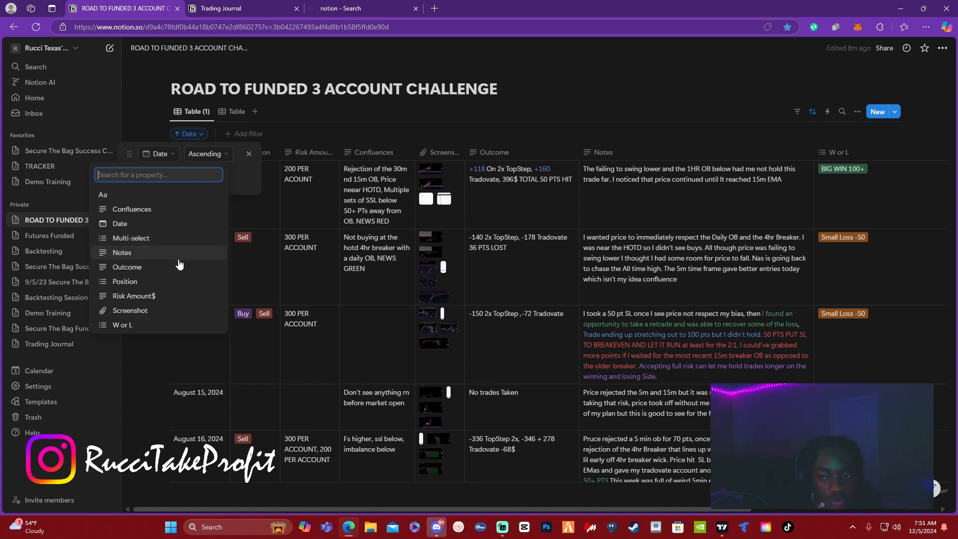
left_click(158, 325)
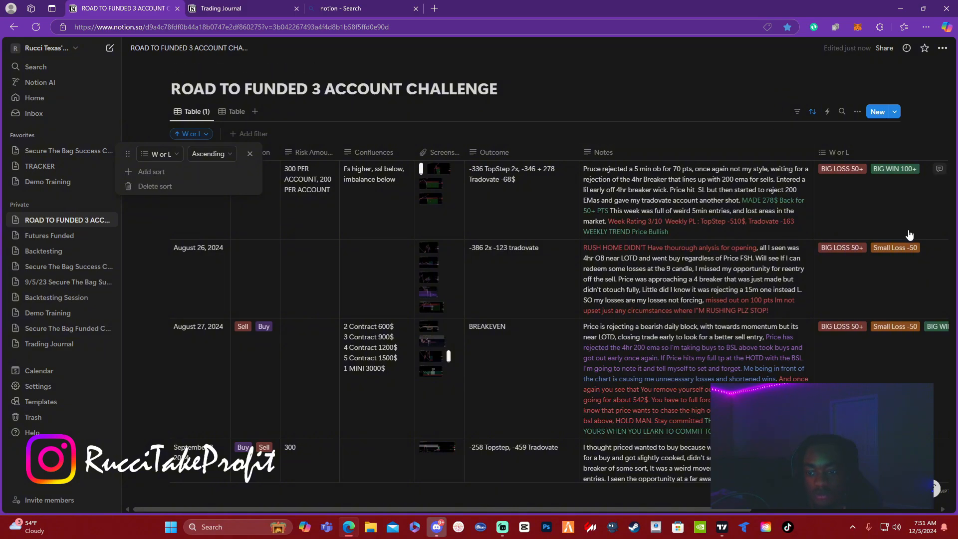
left_click(735, 92)
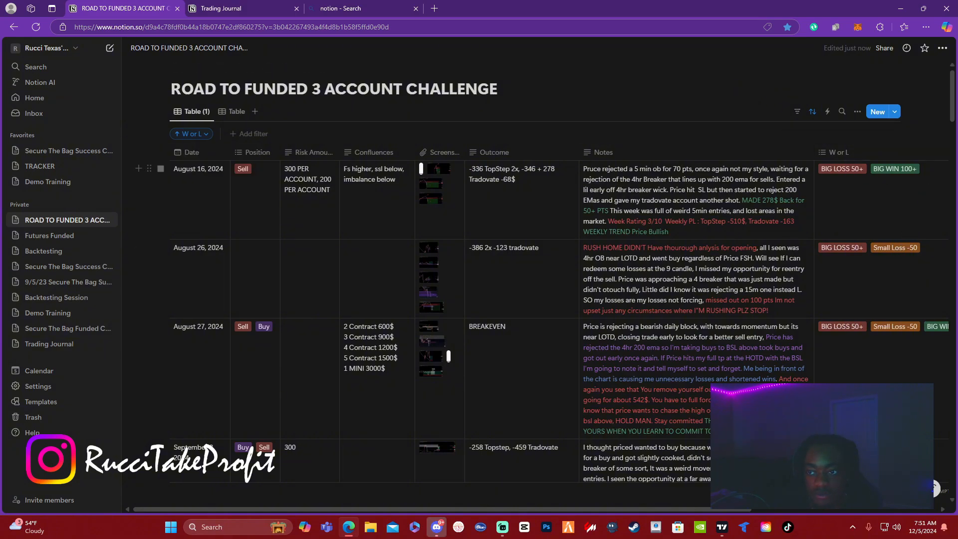
Look through the journal entries grouped by W or L tag, comparing the big losses, small losses, small wins and big wins
scroll(938, 190, "down", 15)
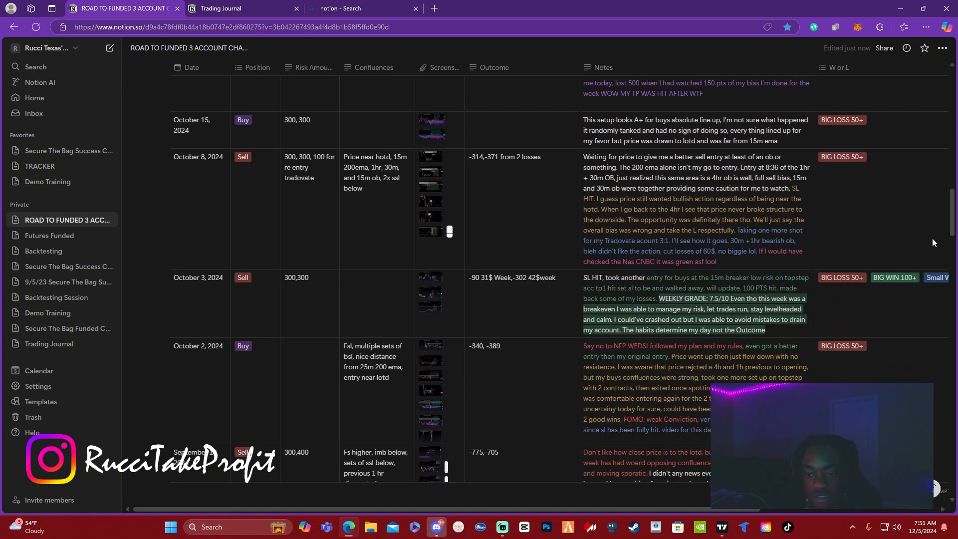
scroll(931, 285, "down", 15)
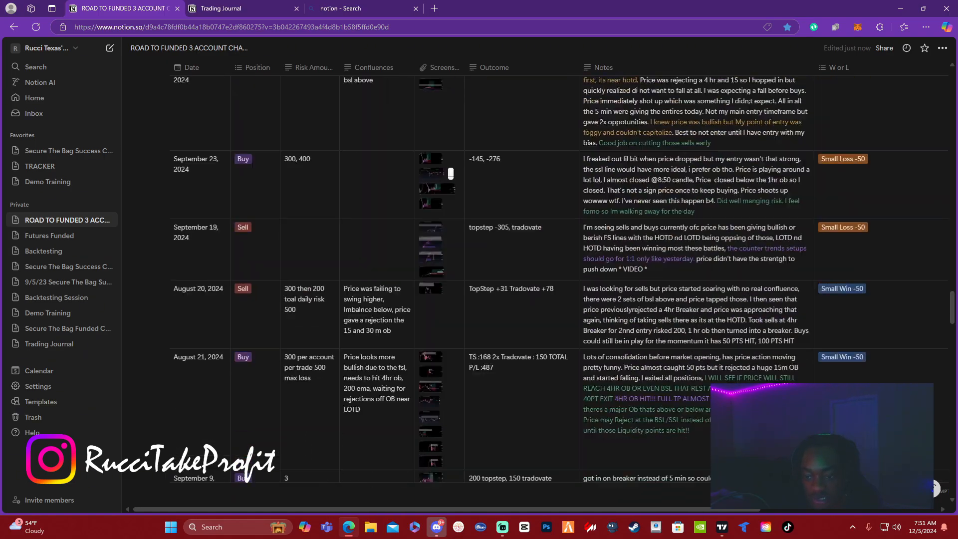
scroll(943, 438, "down", 15)
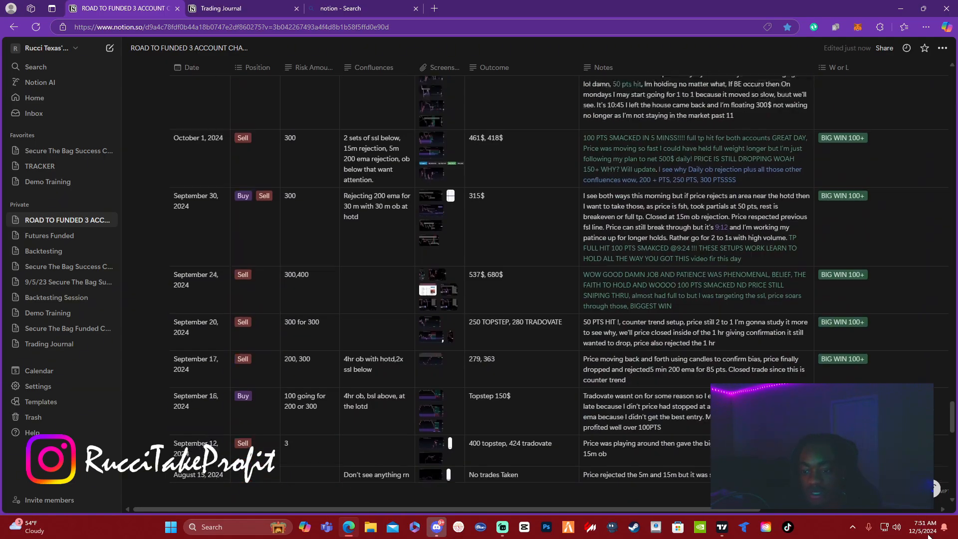
scroll(943, 439, "down", 10)
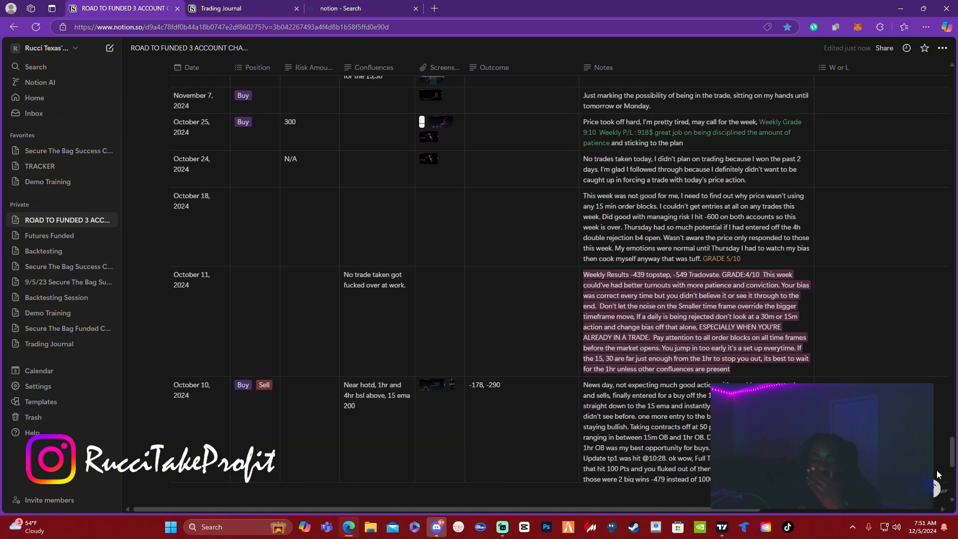
scroll(939, 436, "up", 15)
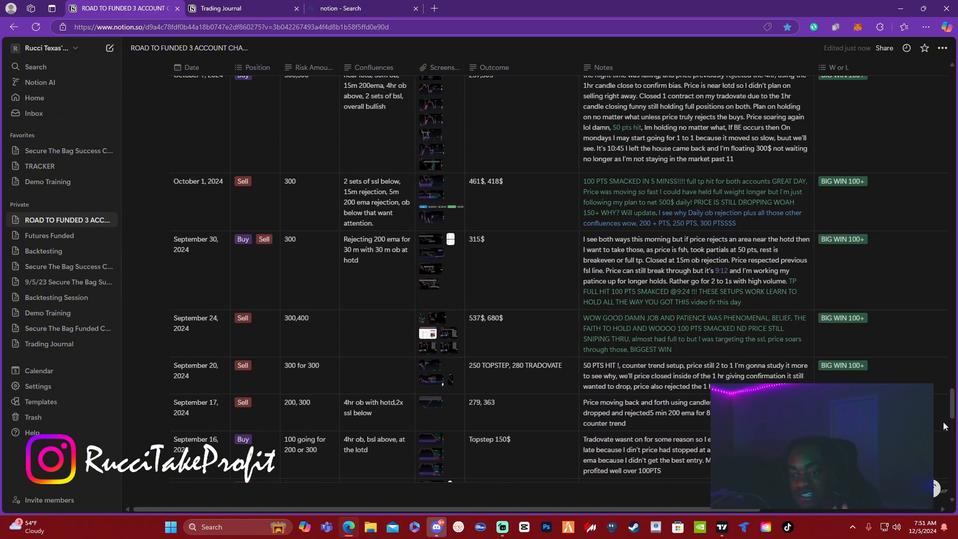
scroll(943, 432, "up", 3)
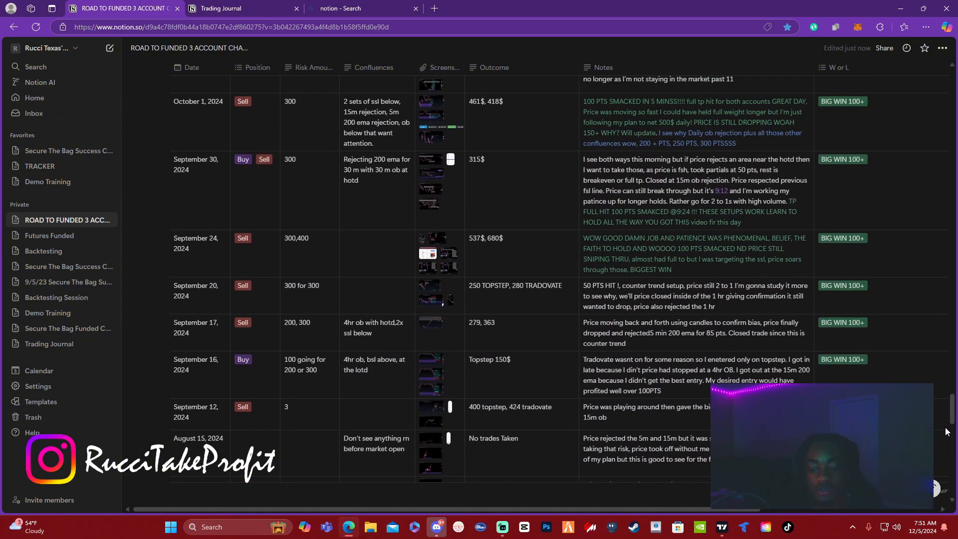
scroll(948, 429, "up", 15)
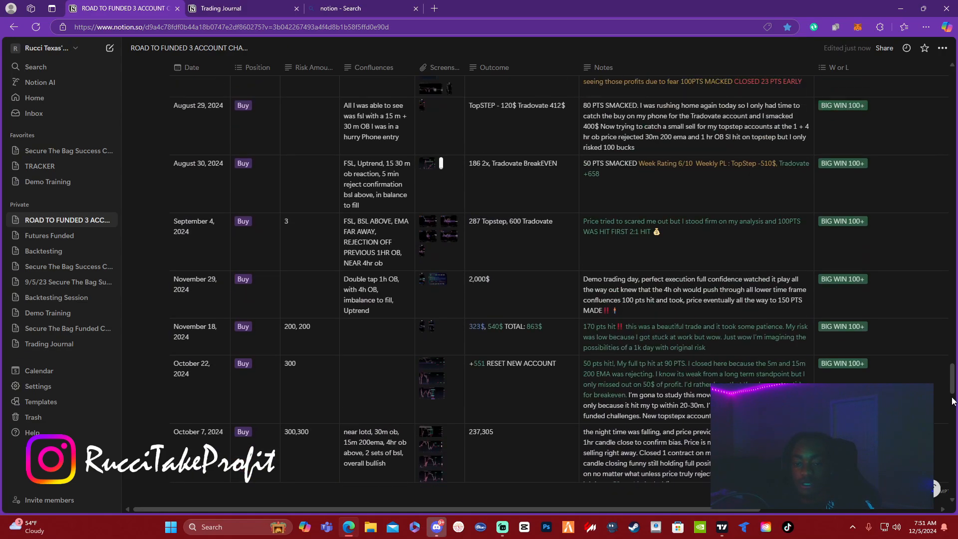
scroll(950, 407, "down", 15)
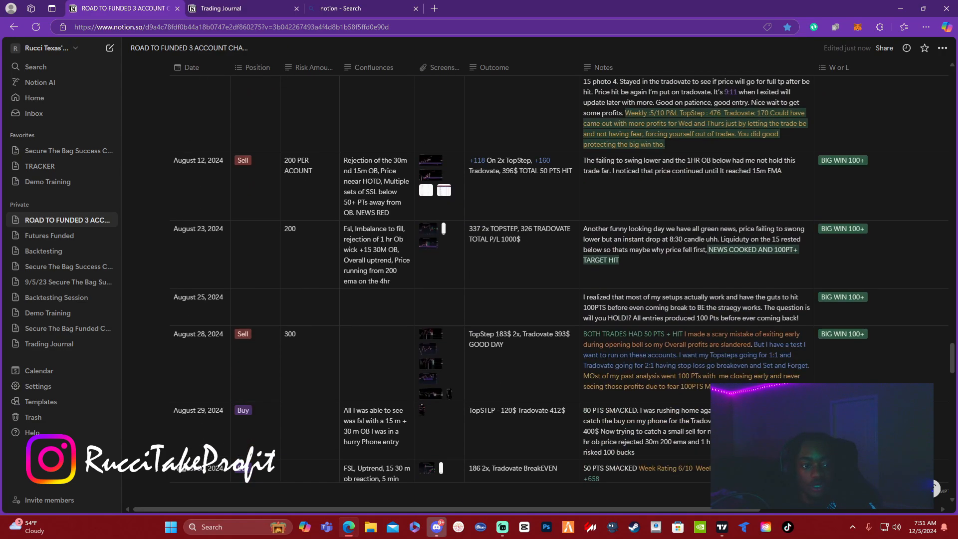
scroll(950, 407, "down", 10)
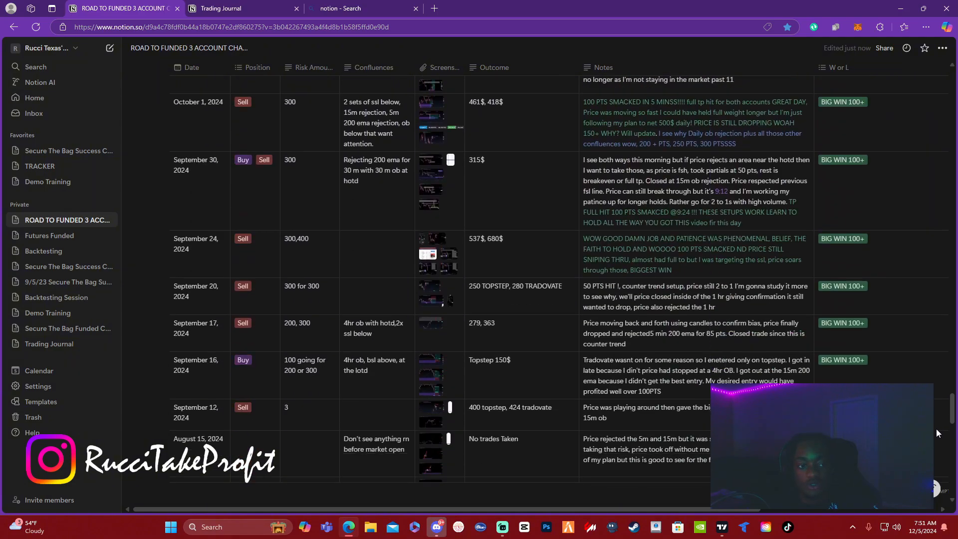
scroll(933, 442, "up", 5)
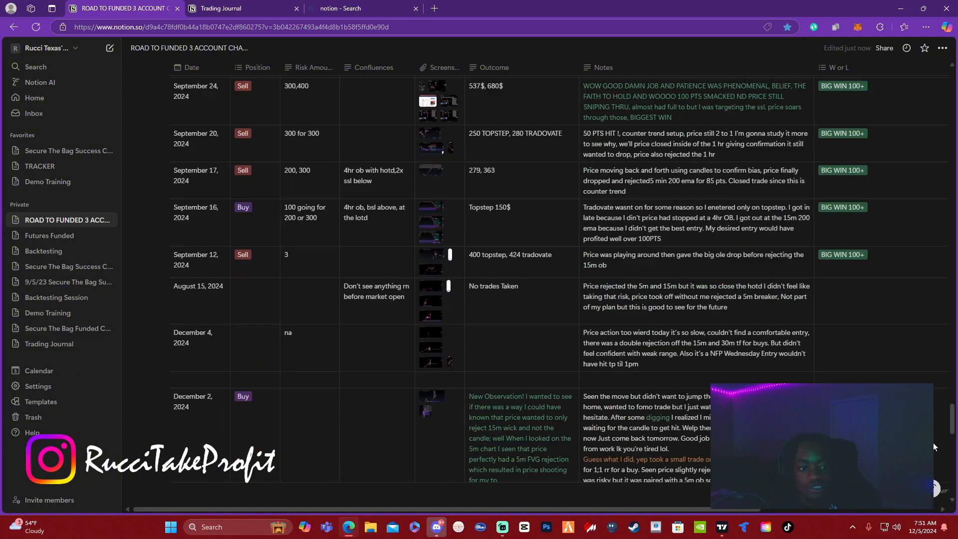
scroll(933, 465, "down", 12)
scroll(951, 419, "up", 1)
scroll(951, 421, "down", 7)
scroll(951, 429, "up", 3)
scroll(951, 431, "down", 1)
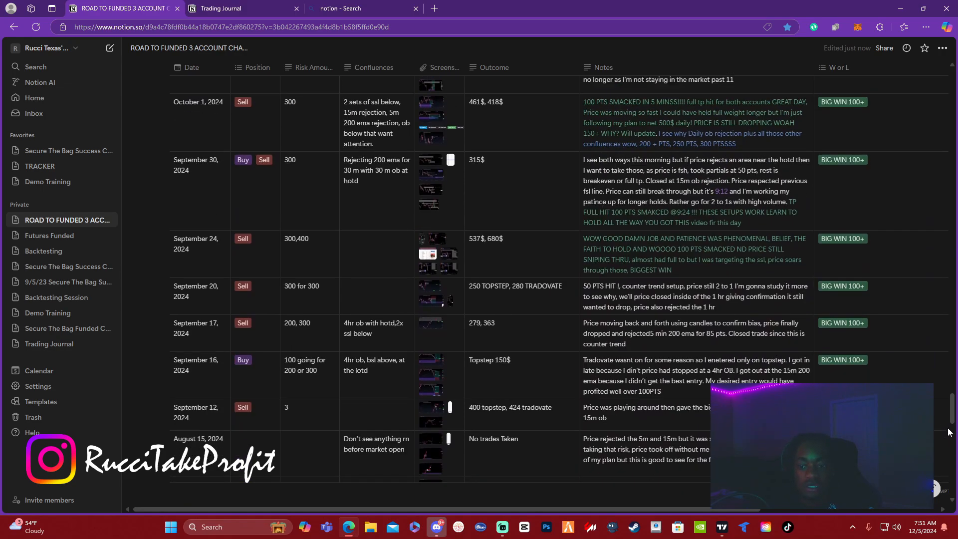
scroll(950, 433, "up", 2)
scroll(948, 434, "down", 3)
scroll(947, 434, "down", 1)
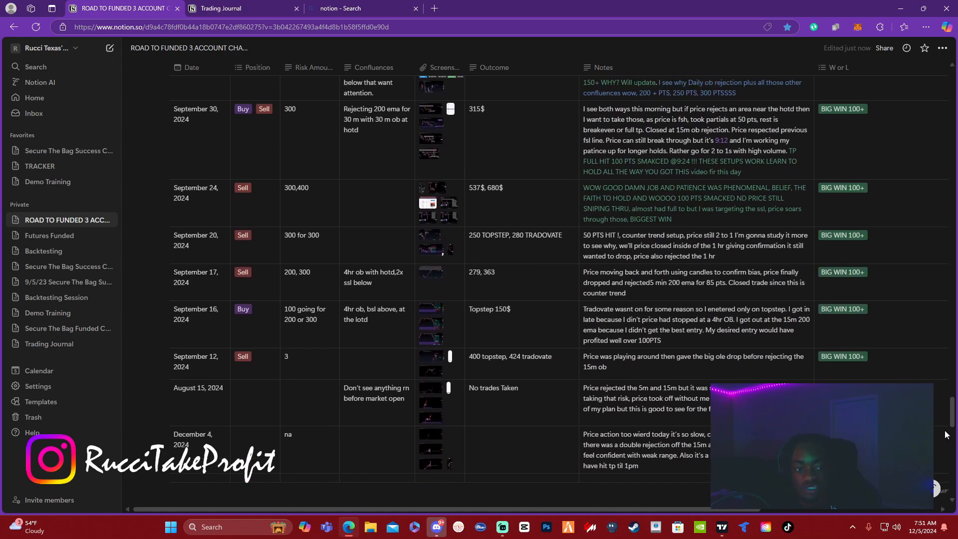
scroll(951, 424, "up", 5)
scroll(950, 419, "up", 5)
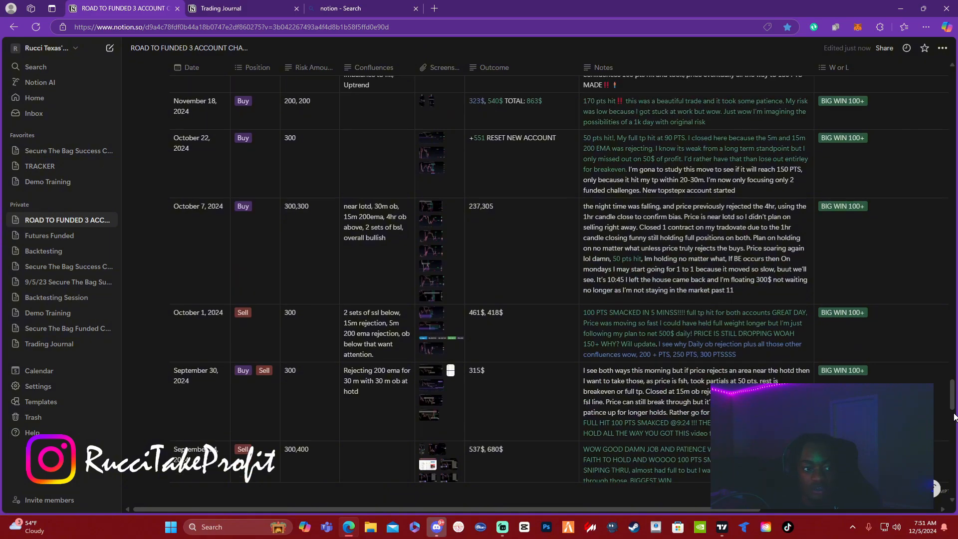
scroll(950, 419, "up", 7)
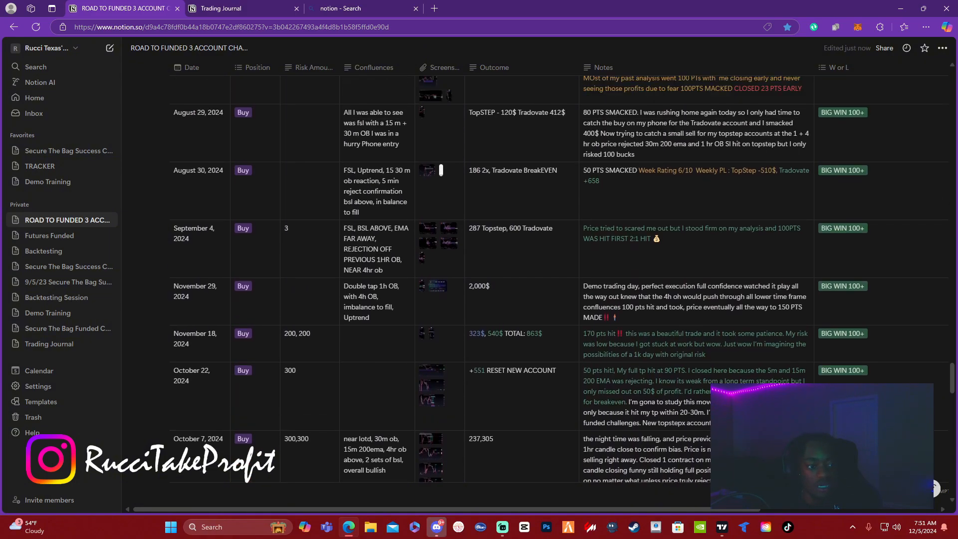
scroll(559, 279, "up", 10)
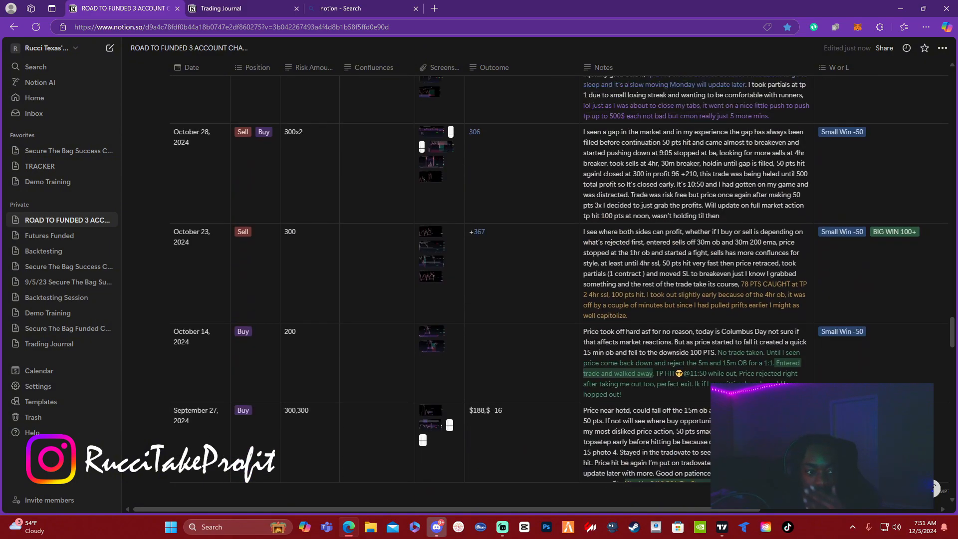
scroll(559, 279, "down", 7)
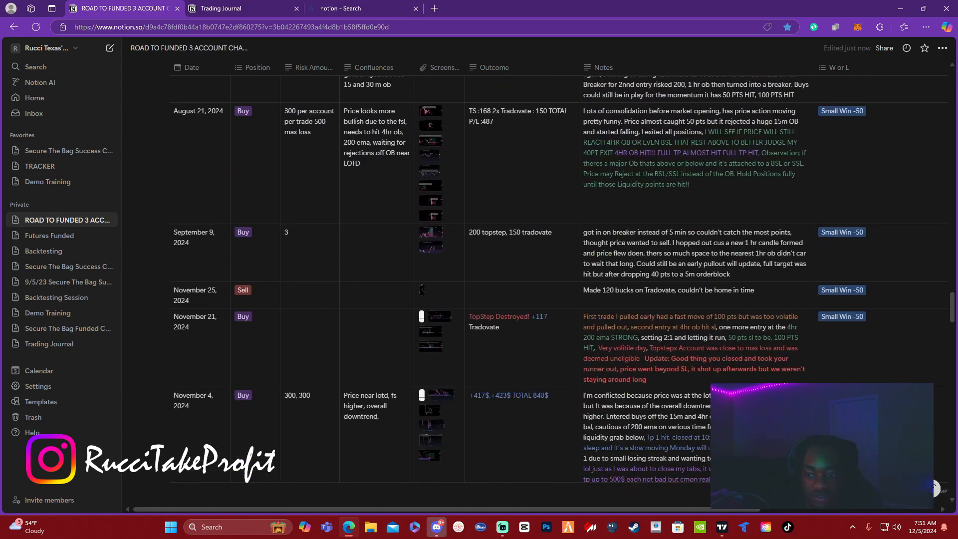
scroll(559, 279, "up", 2)
scroll(559, 279, "down", 11)
scroll(559, 280, "up", 14)
scroll(449, 304, "up", 5)
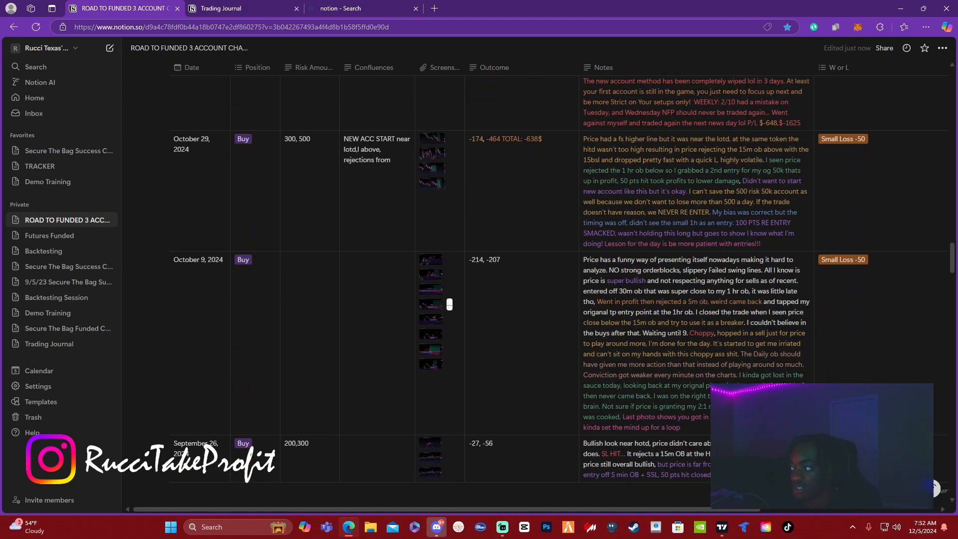
left_click_drag(953, 255, 930, 63)
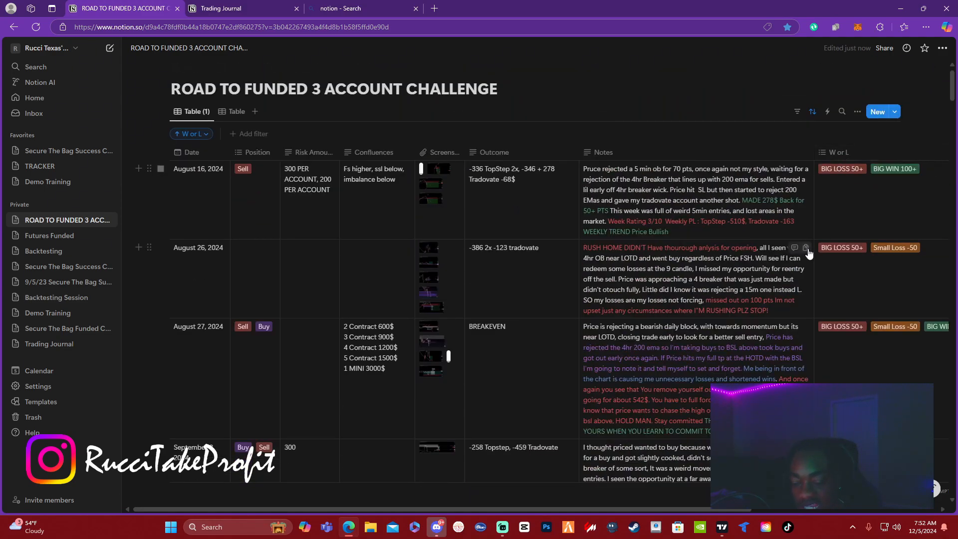
Set the journal's sort rule to the Date property in ascending order
left_click(813, 112)
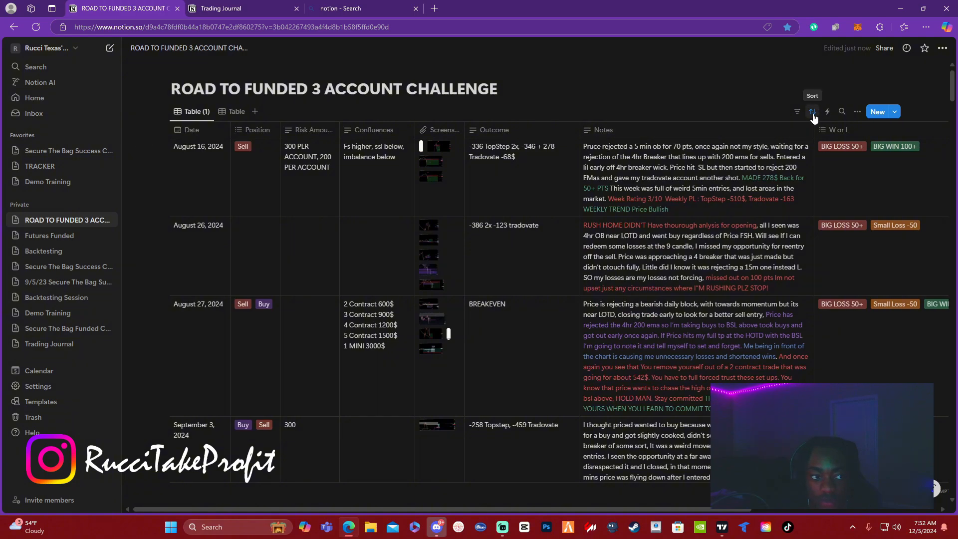
left_click(201, 130)
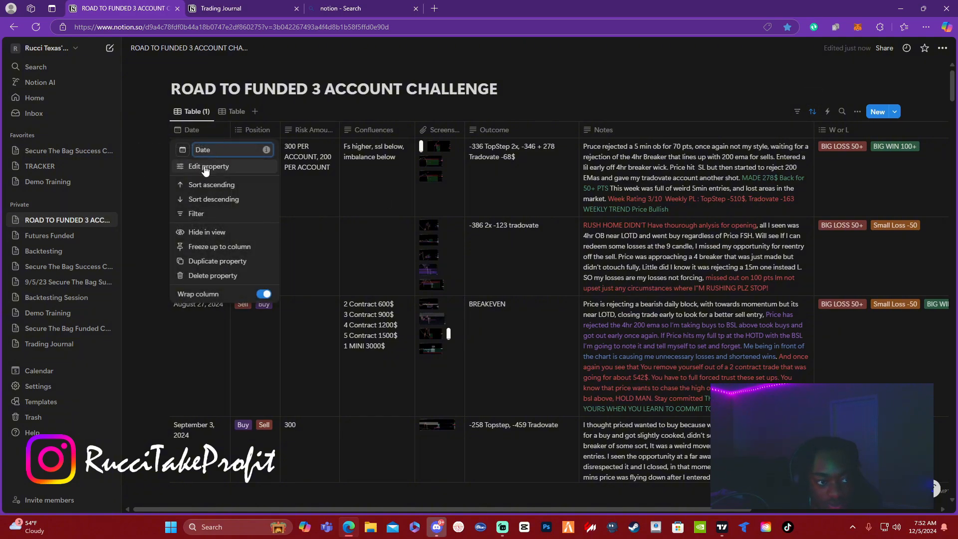
left_click(811, 107)
left_click(812, 110)
left_click(177, 156)
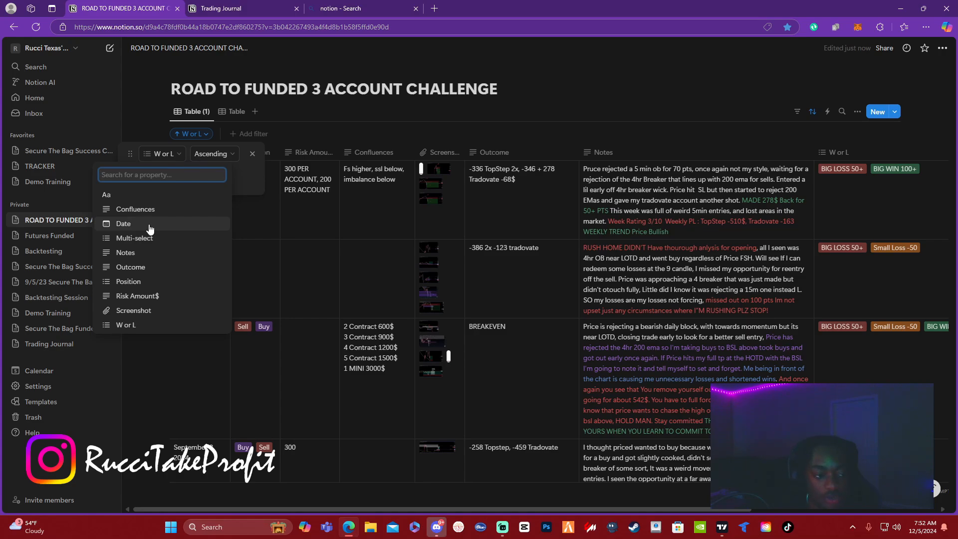
left_click(131, 223)
key("Escape")
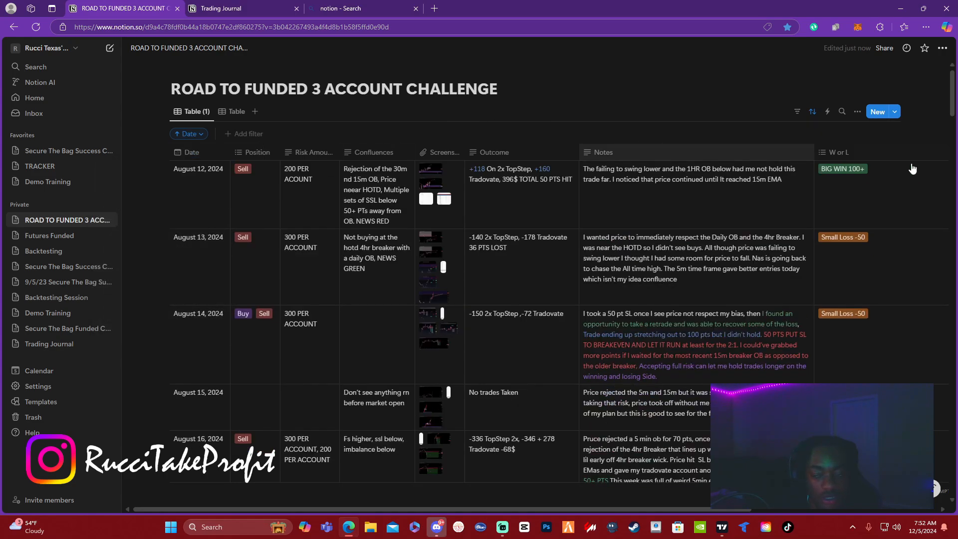
Find the October 30, 2024 entry in the date-sorted journal and read through its notes
scroll(913, 169, "down", 20)
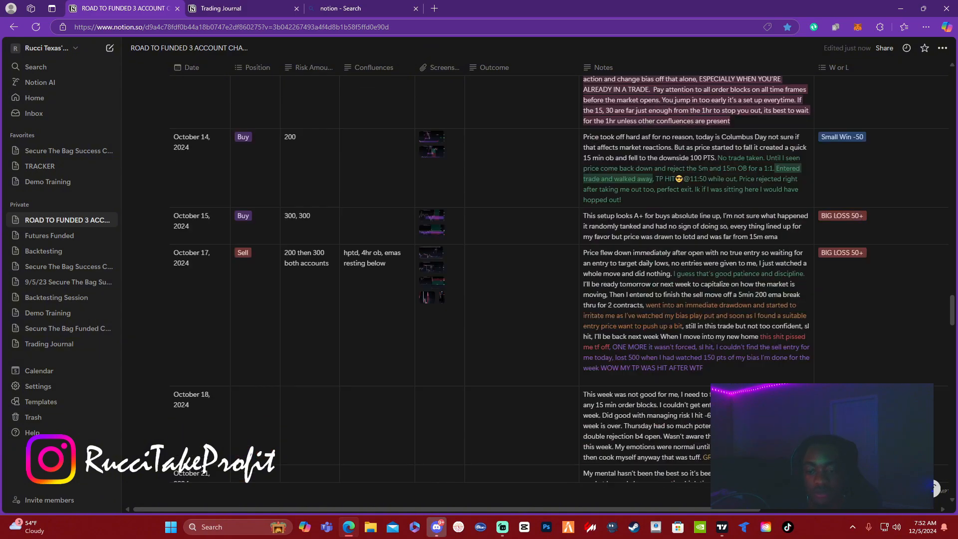
scroll(709, 256, "down", 20)
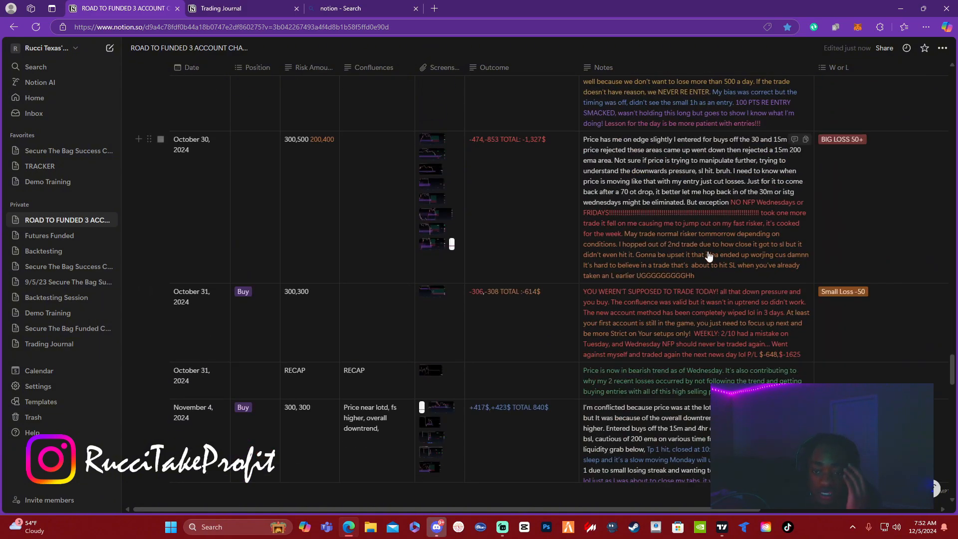
left_click(621, 154)
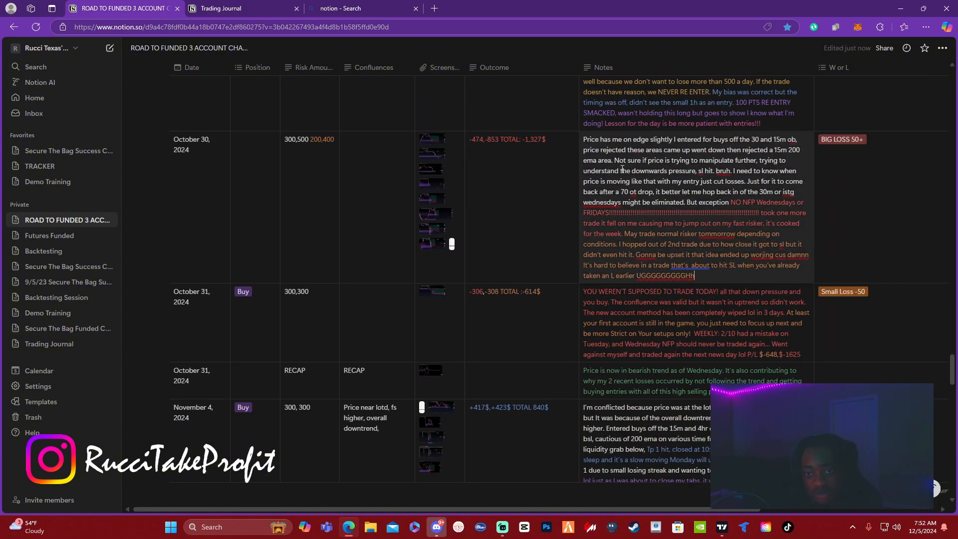
left_click_drag(696, 277, 578, 102)
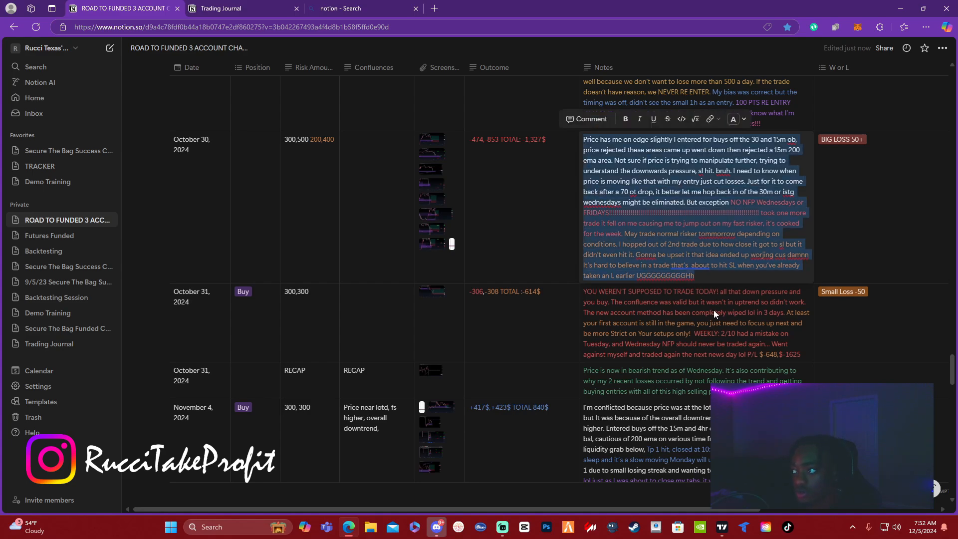
left_click(698, 317)
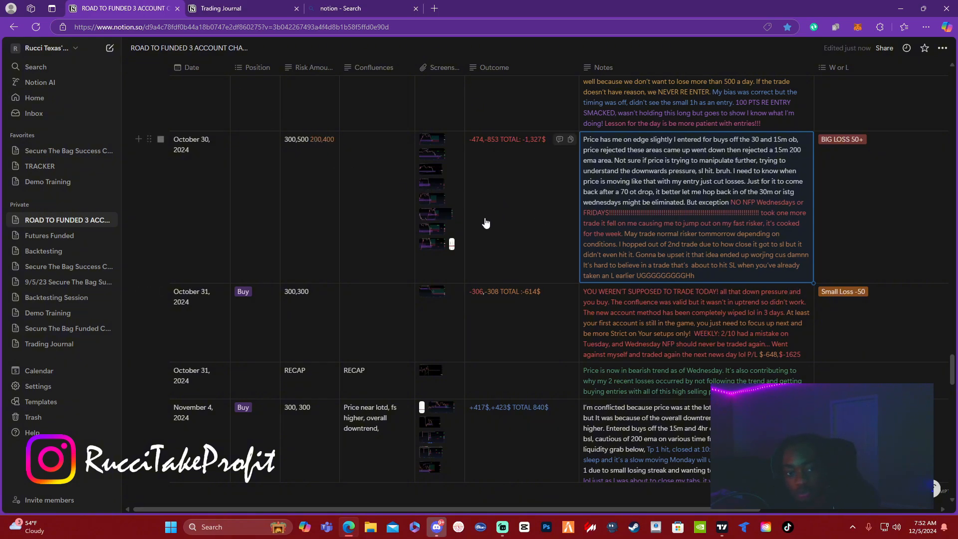
View two of the chart screenshots attached to the October 30, 2024 trade at full size
left_click(433, 213)
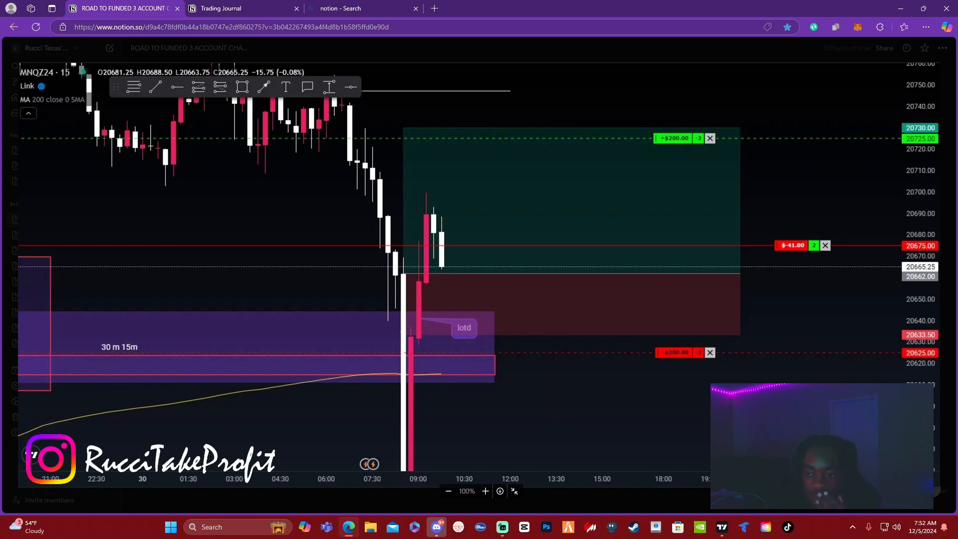
left_click(947, 375)
left_click(426, 154)
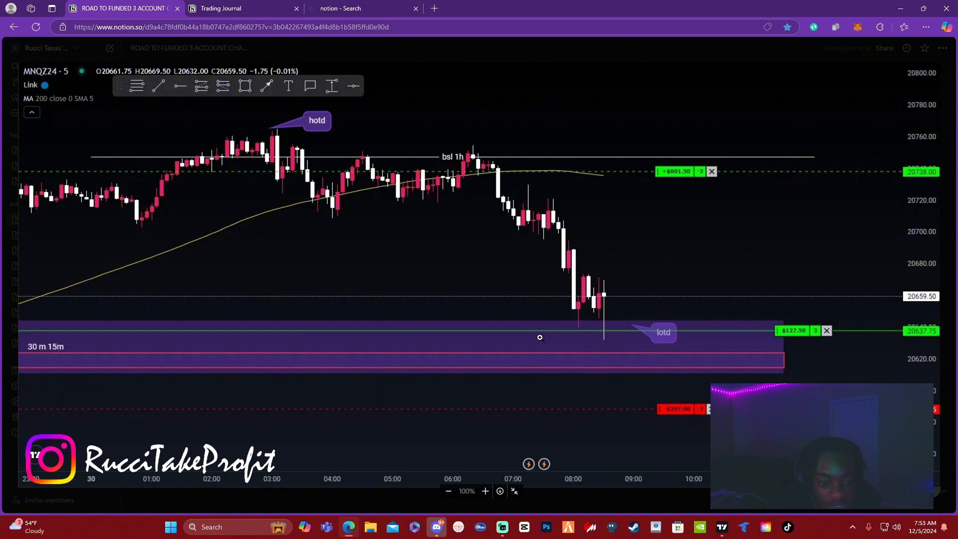
left_click(944, 373)
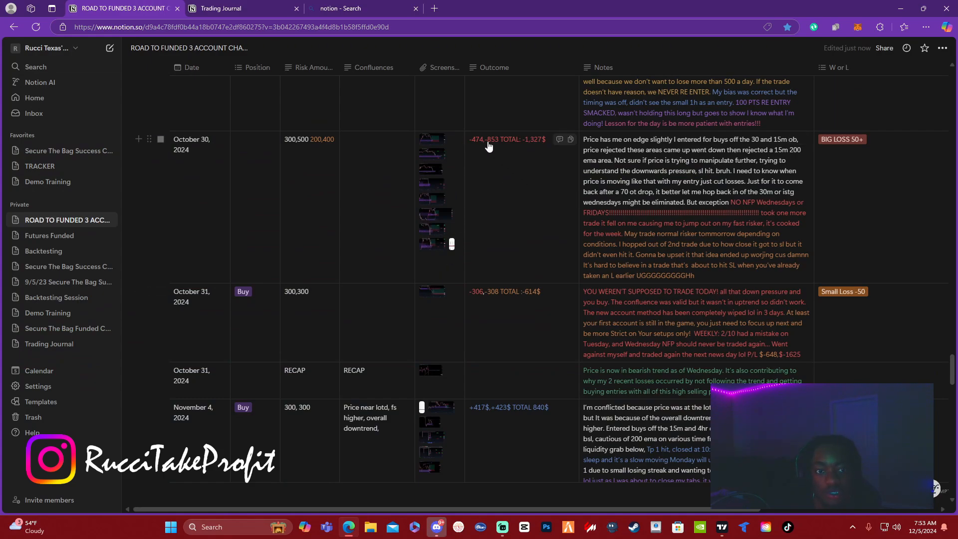
View the October 30, 2024 trade's 5-minute and 30-minute MNQZ24 chart screenshots at full size, closing each after examining the entry
left_click(437, 165)
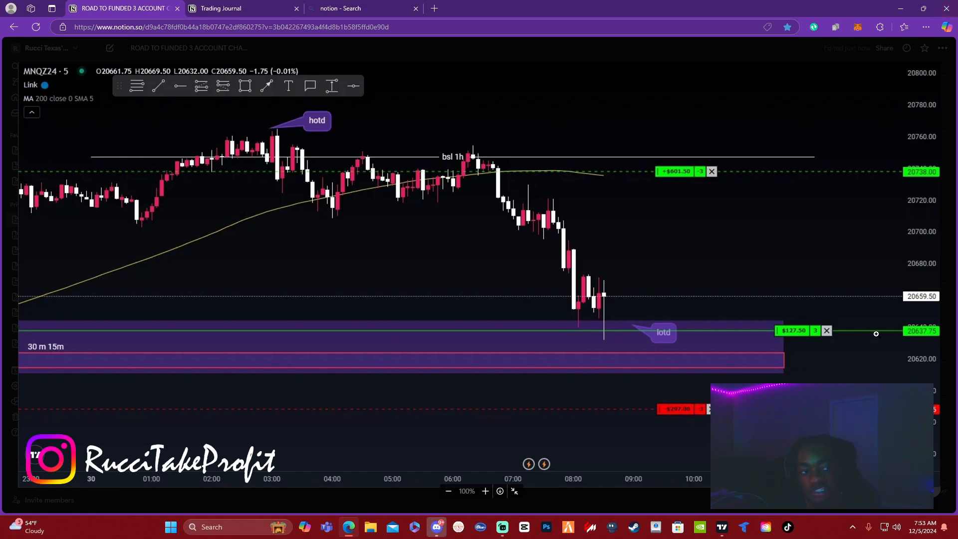
key("Escape")
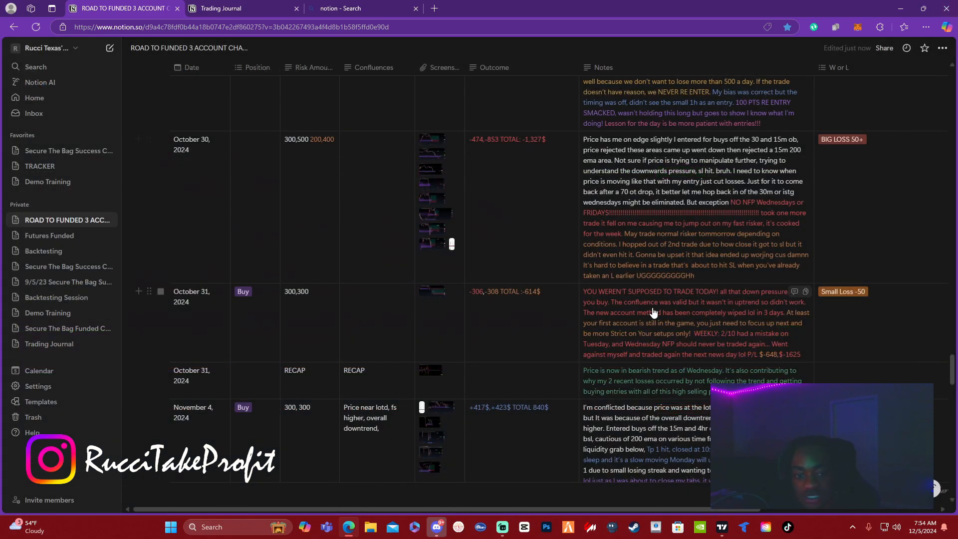
left_click(438, 242)
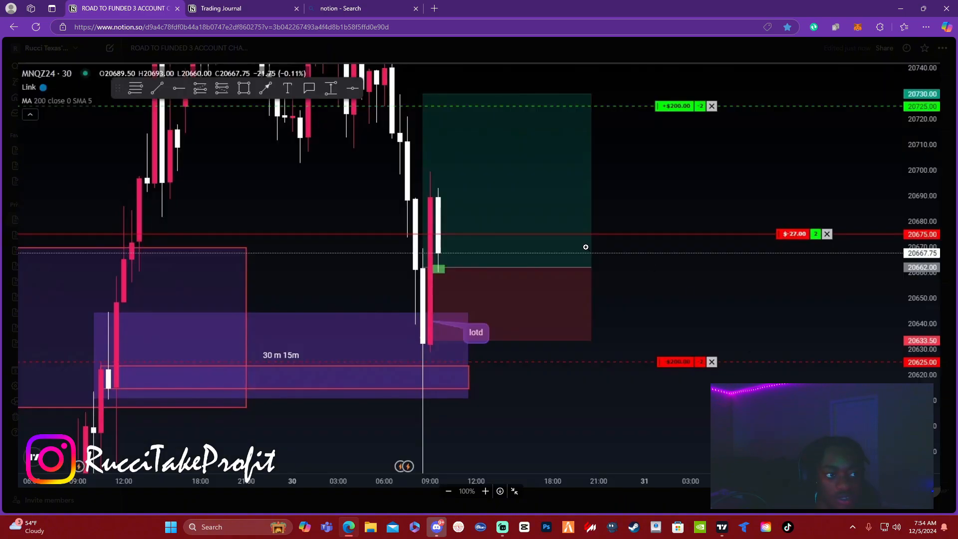
left_click(944, 333)
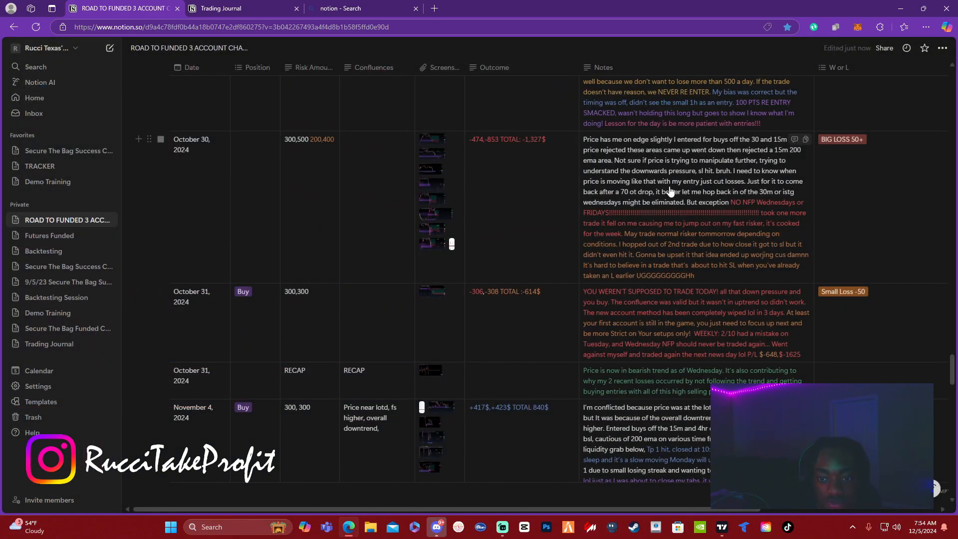
Review the October 30, 2024 entry's red note about NFP Wednesdays and Fridays, and examine its 15-minute chart screenshot at full size
left_click(755, 201)
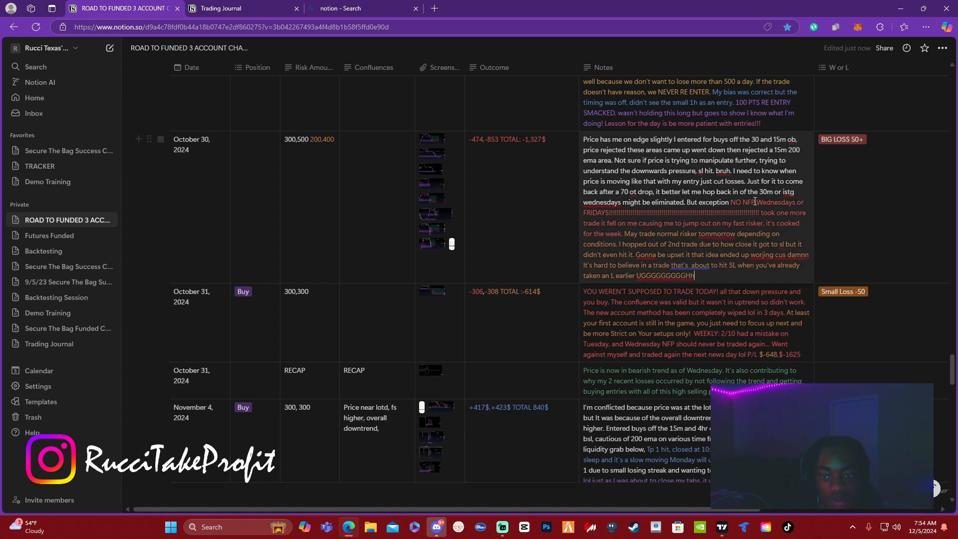
left_click_drag(732, 203, 763, 223)
left_click(204, 154)
left_click(205, 155)
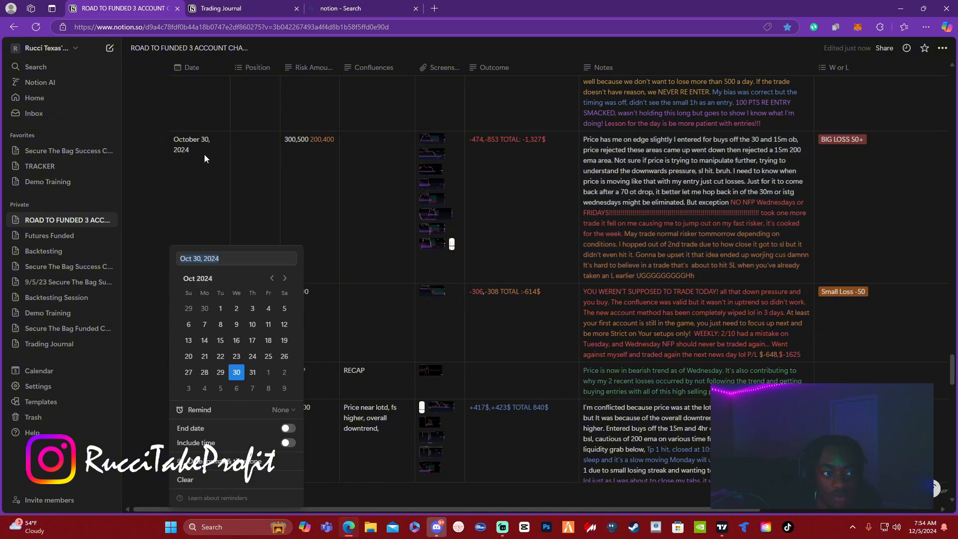
key("Escape")
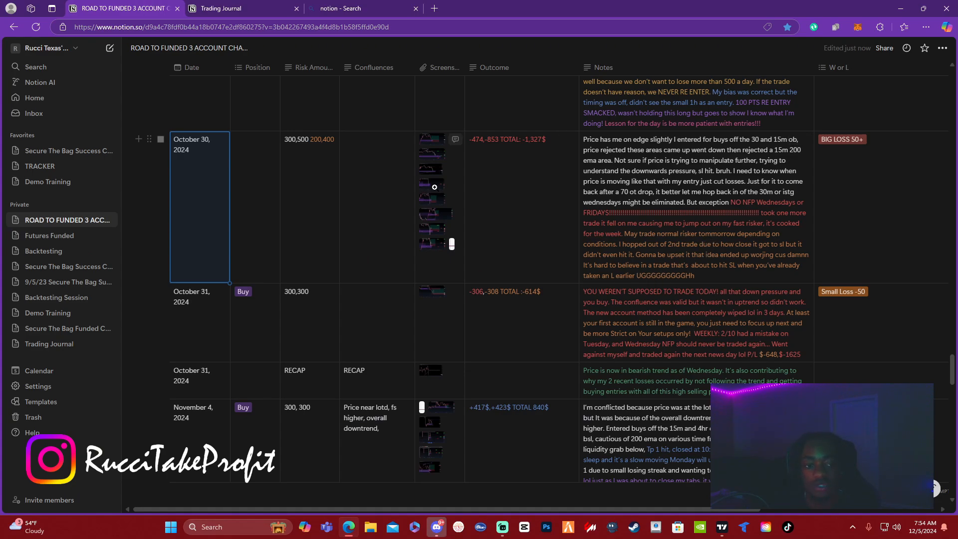
left_click(427, 200)
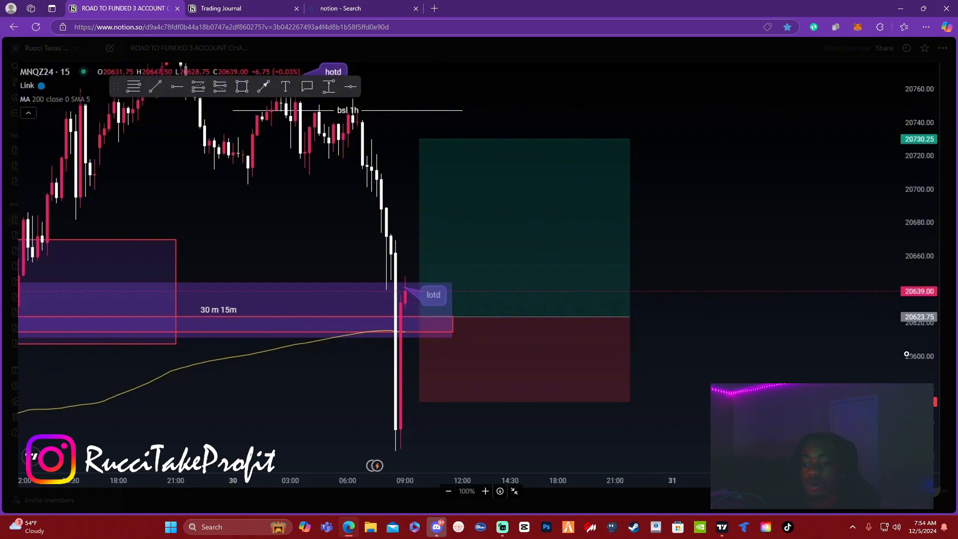
key("Escape")
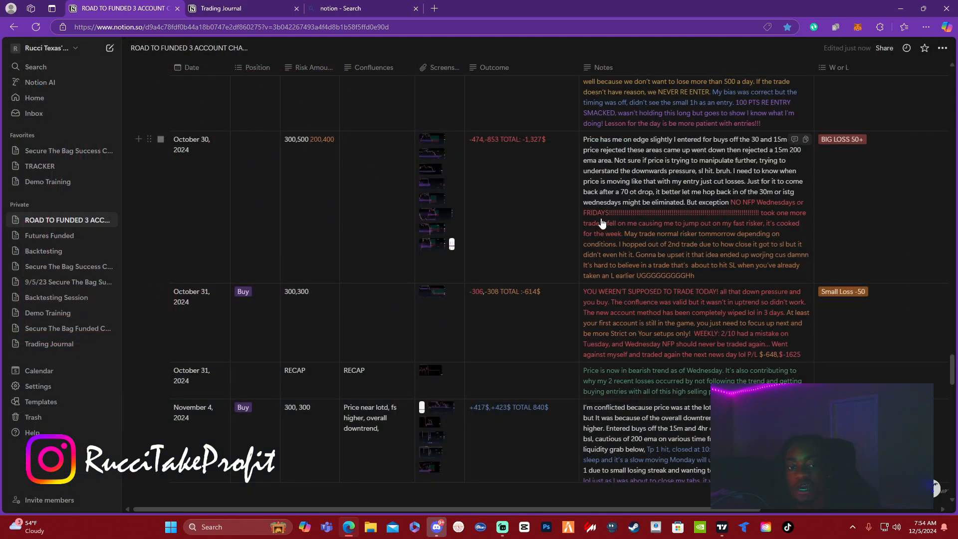